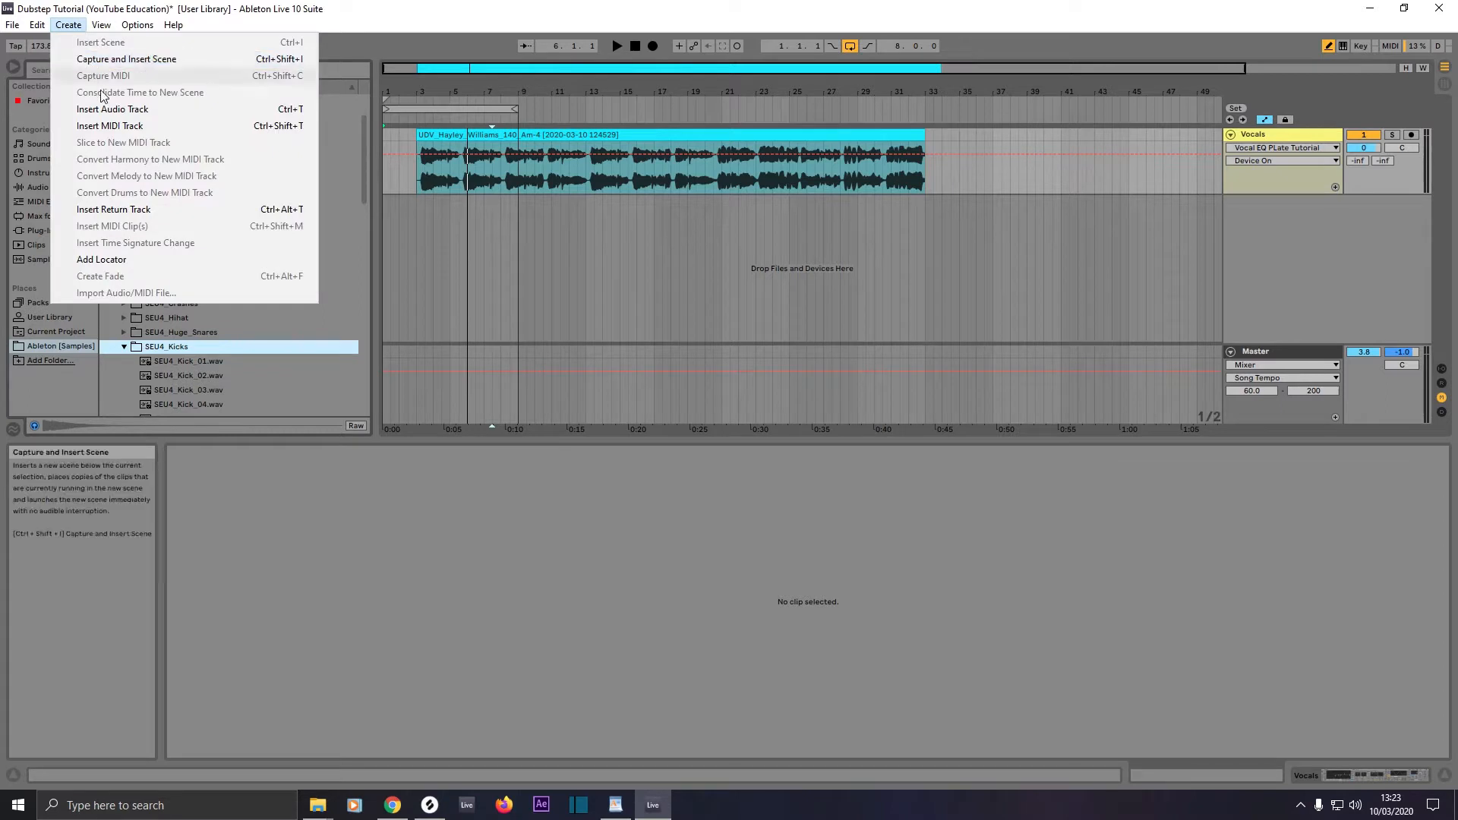
Step: Insert a new MIDI track below Vocals and create an empty eight-bar MIDI clip on it, starting at bar 1
click(107, 126)
click(511, 228)
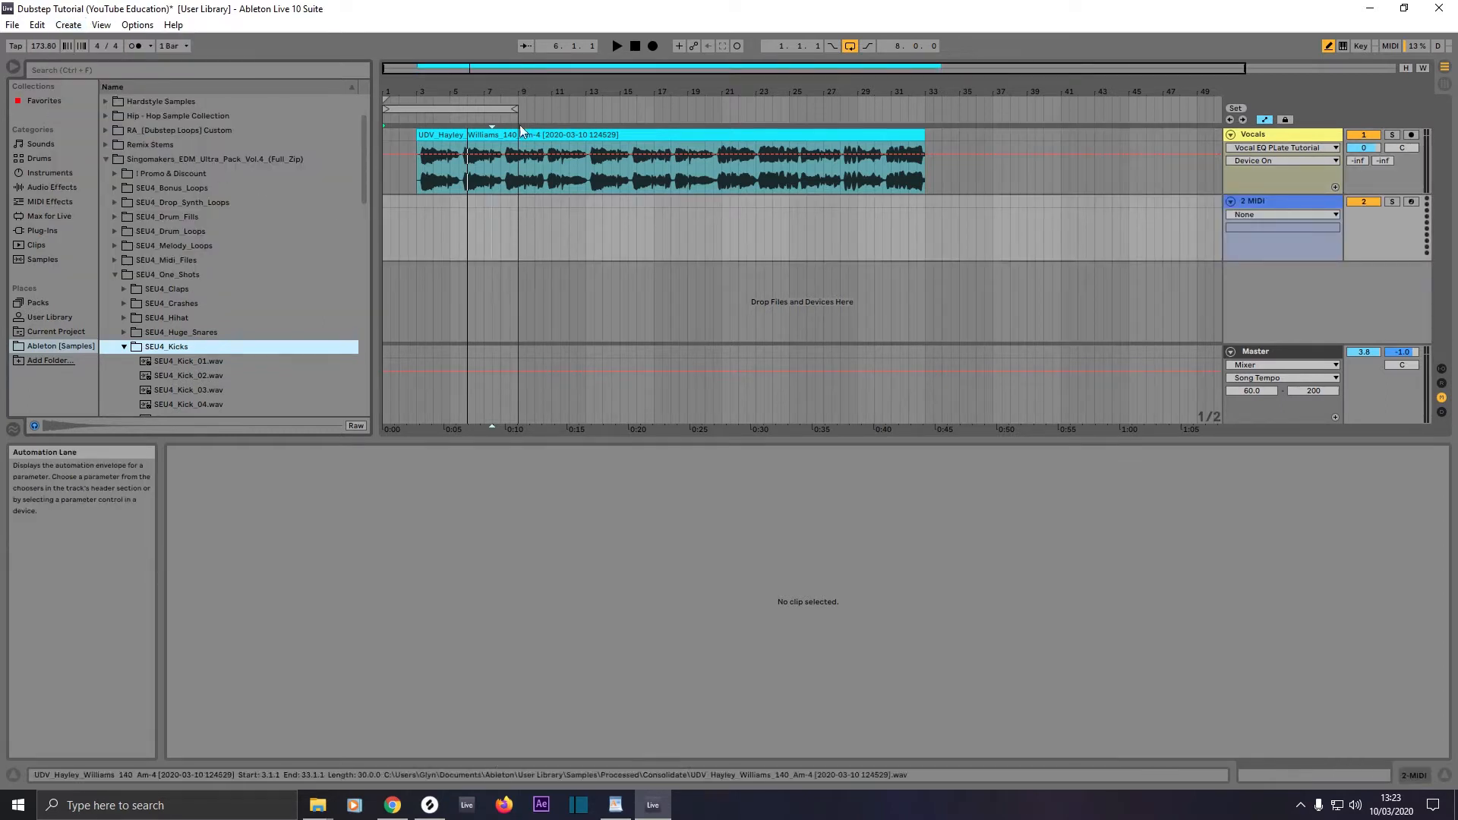
click(518, 225)
drag(518, 228, 345, 202)
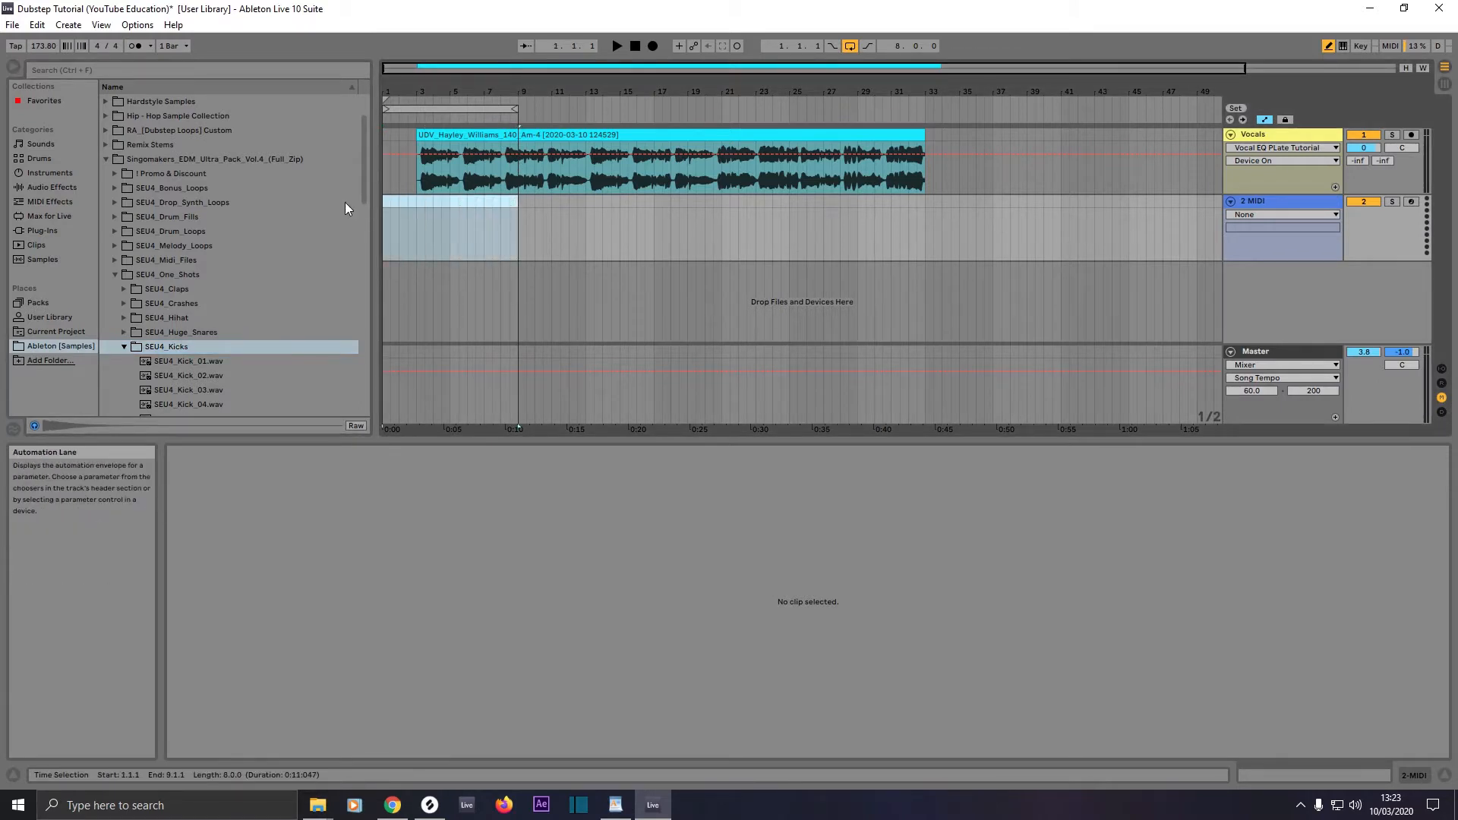
right_click(422, 202)
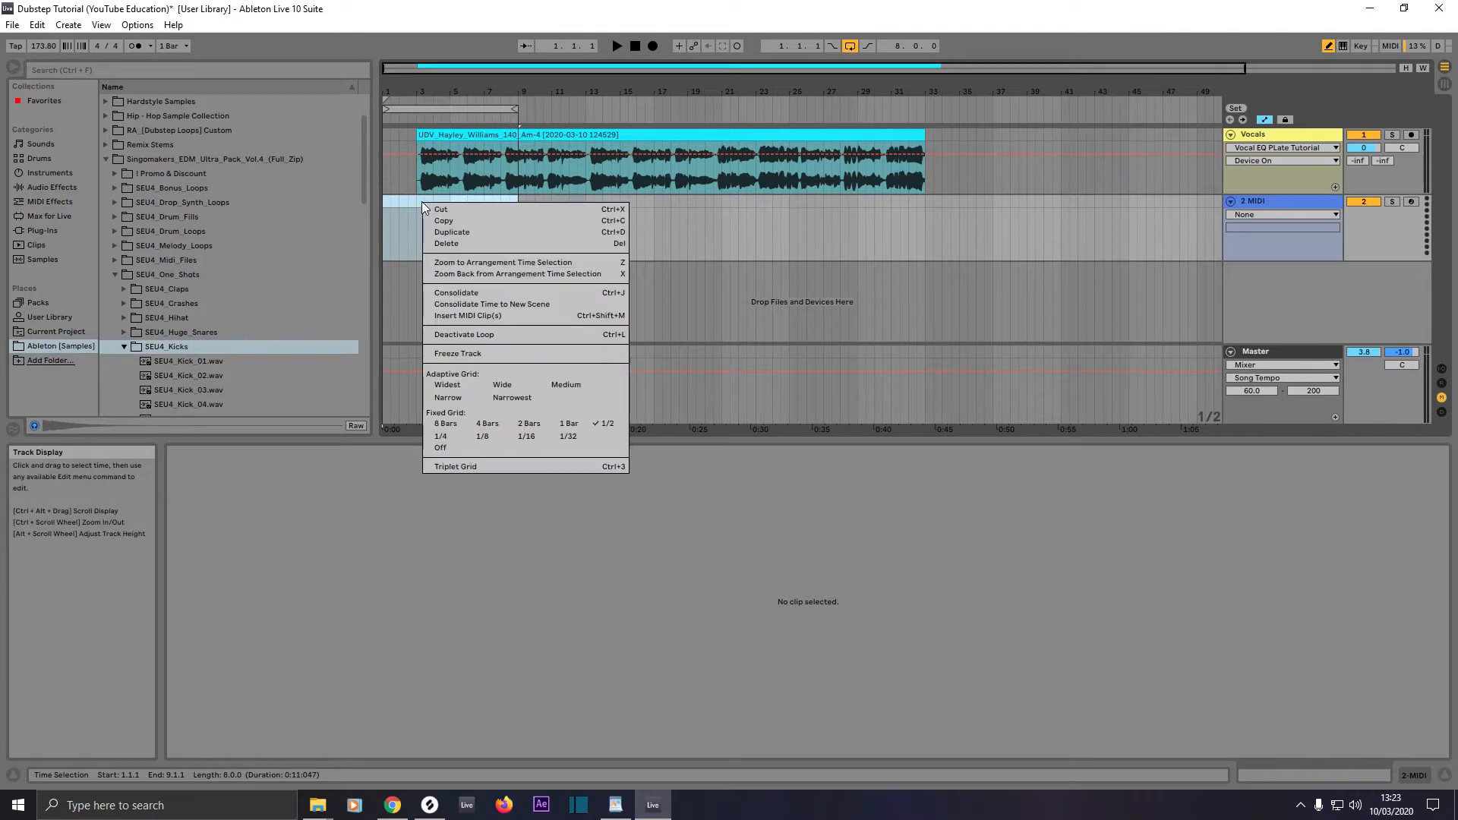
click(458, 316)
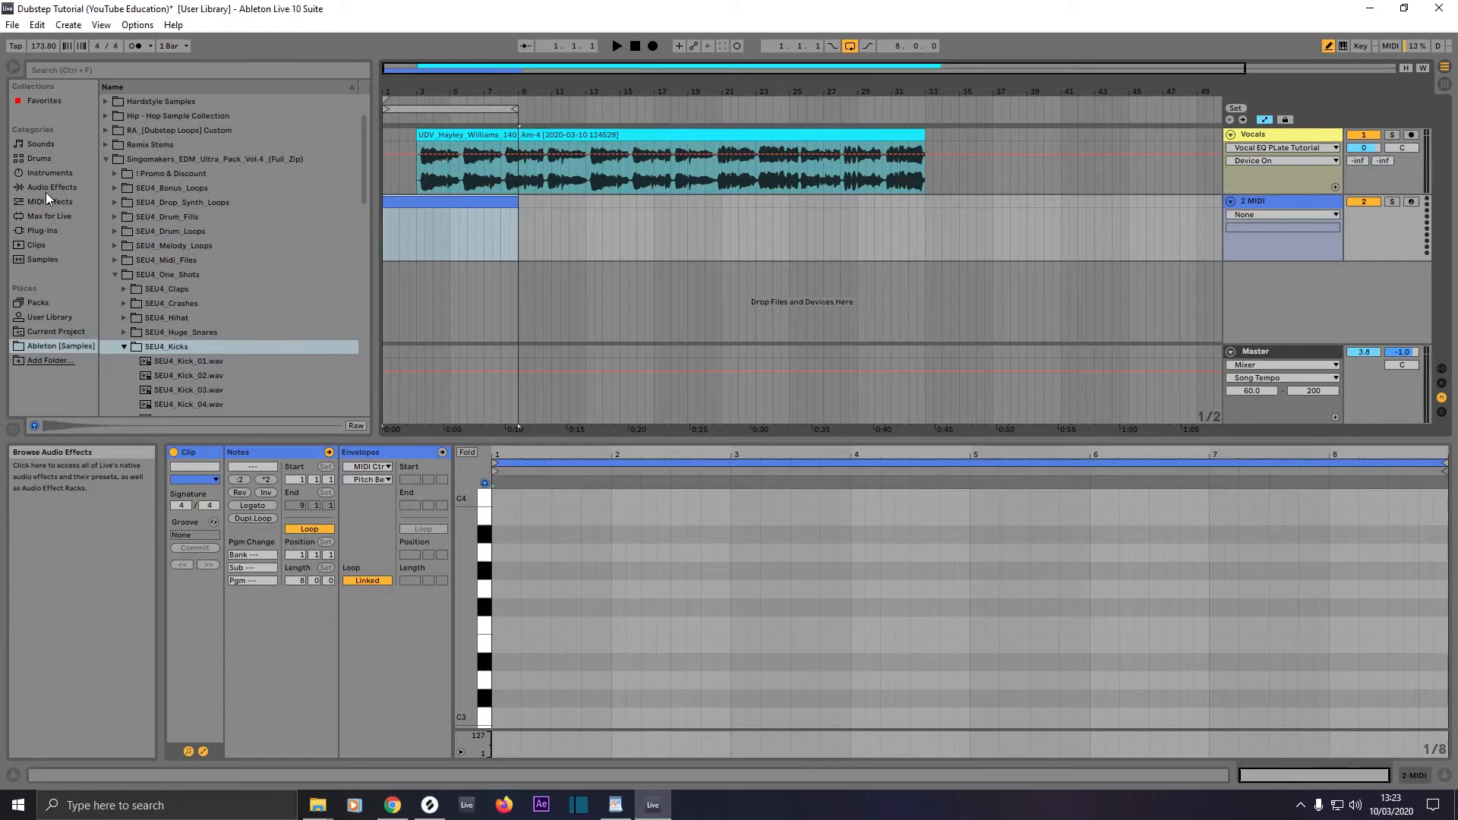
Step: Load the Impulse instrument onto the new MIDI track
click(49, 173)
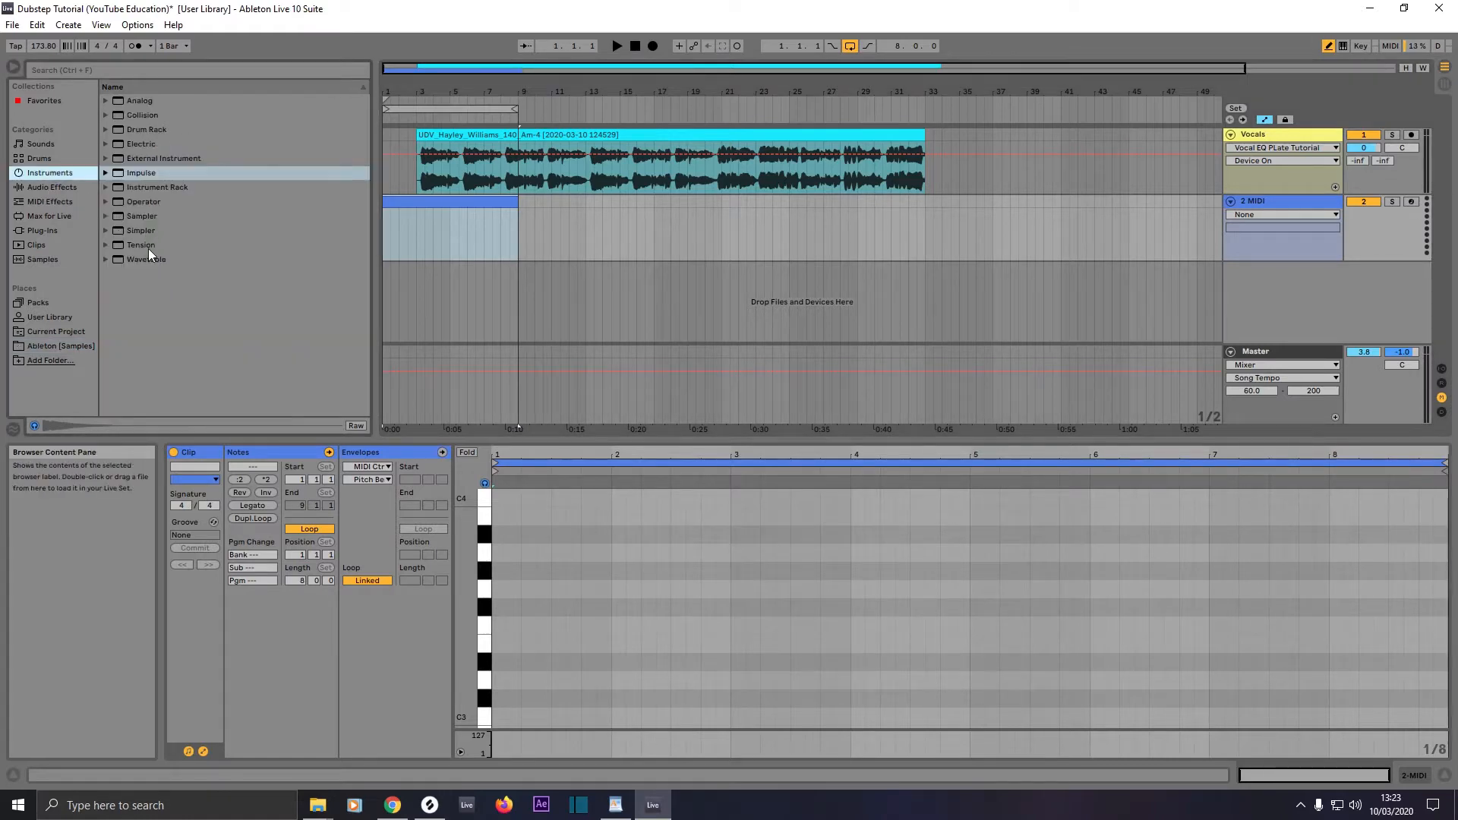
click(140, 173)
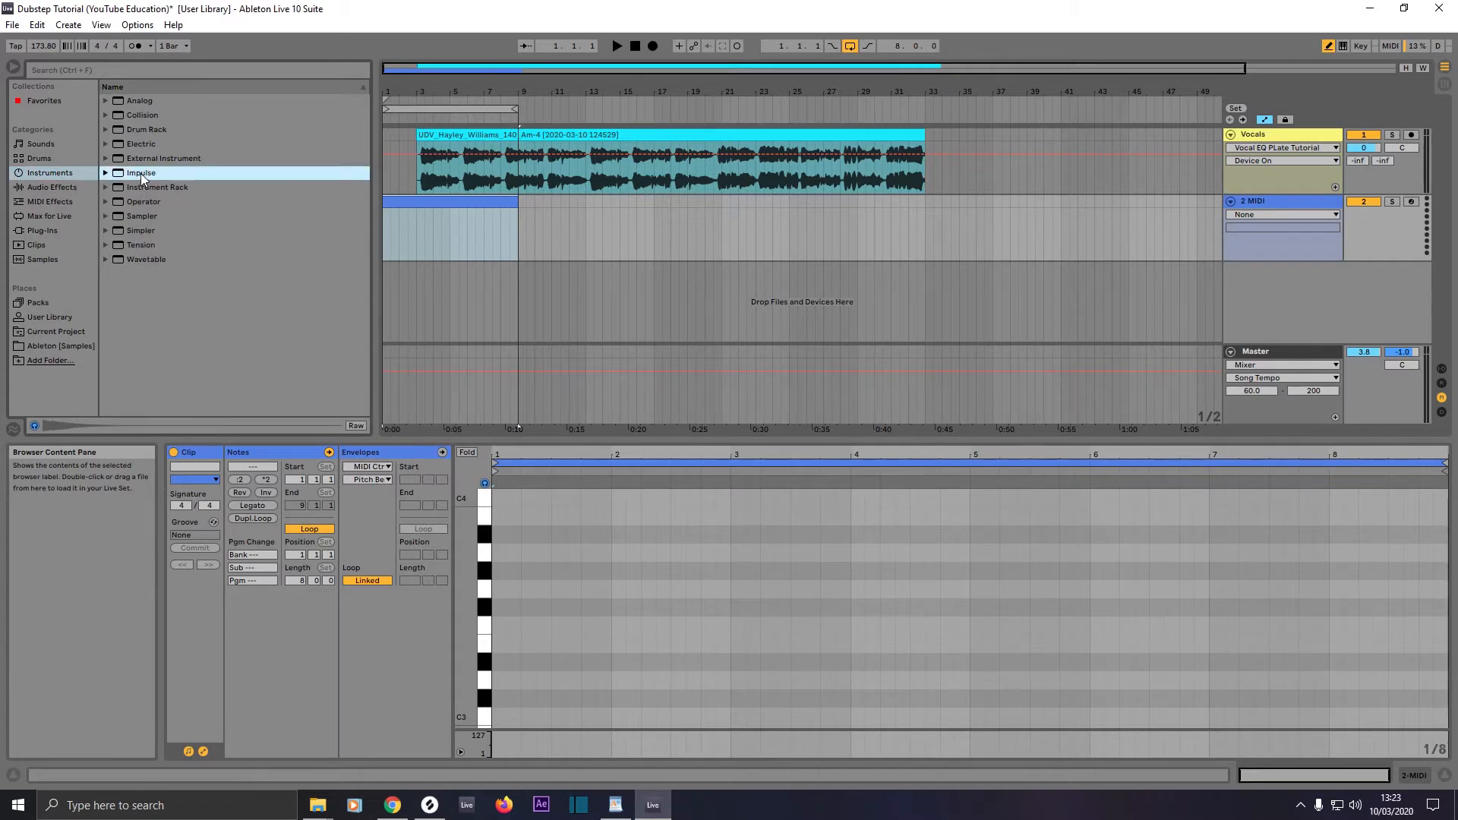
drag(142, 177, 427, 227)
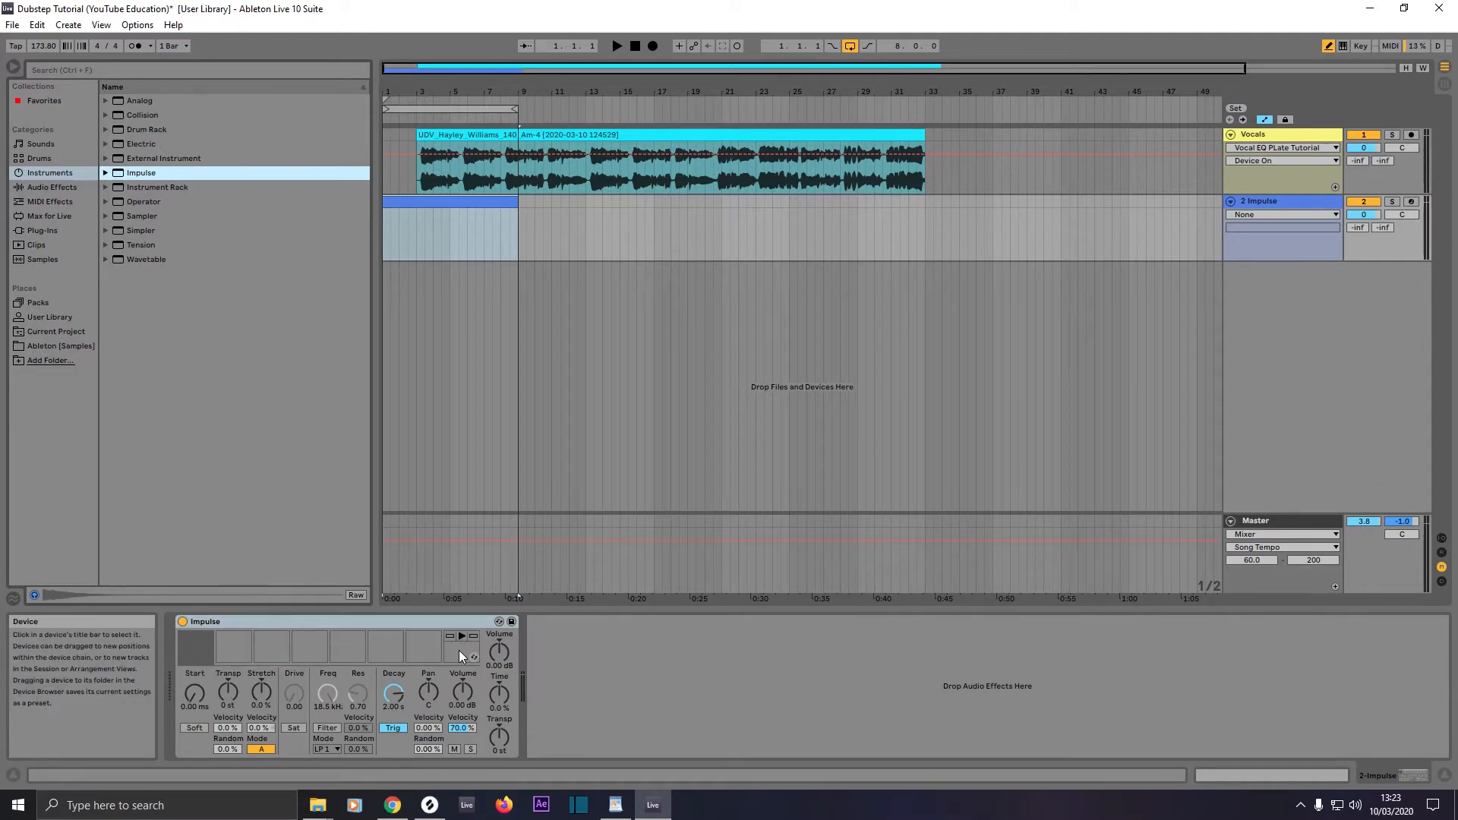
Step: Load SEU4_Kick_10.wav from the Ableton [Samples] folder into Impulse's first slot and audition it
click(53, 346)
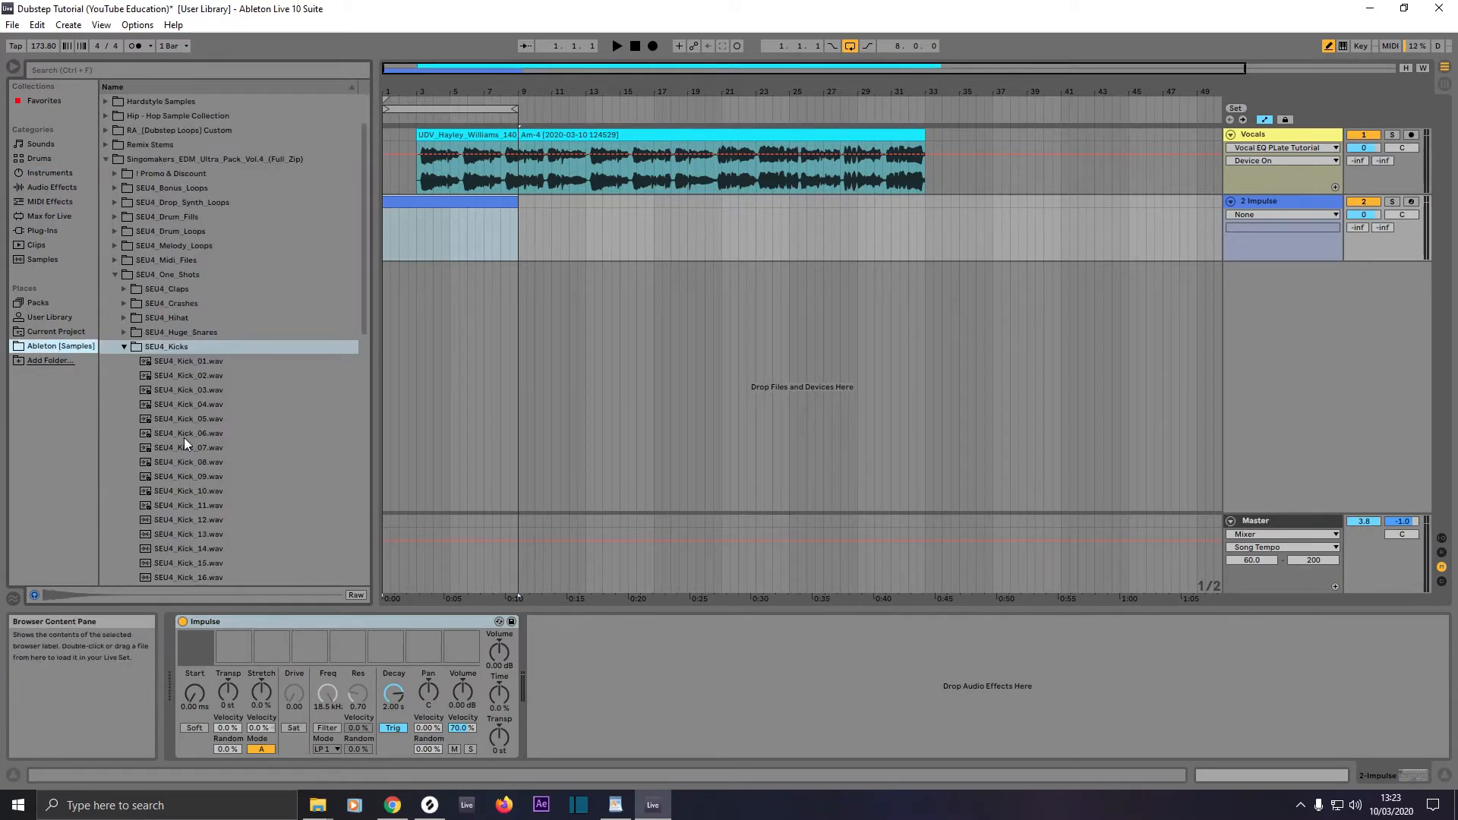
click(189, 490)
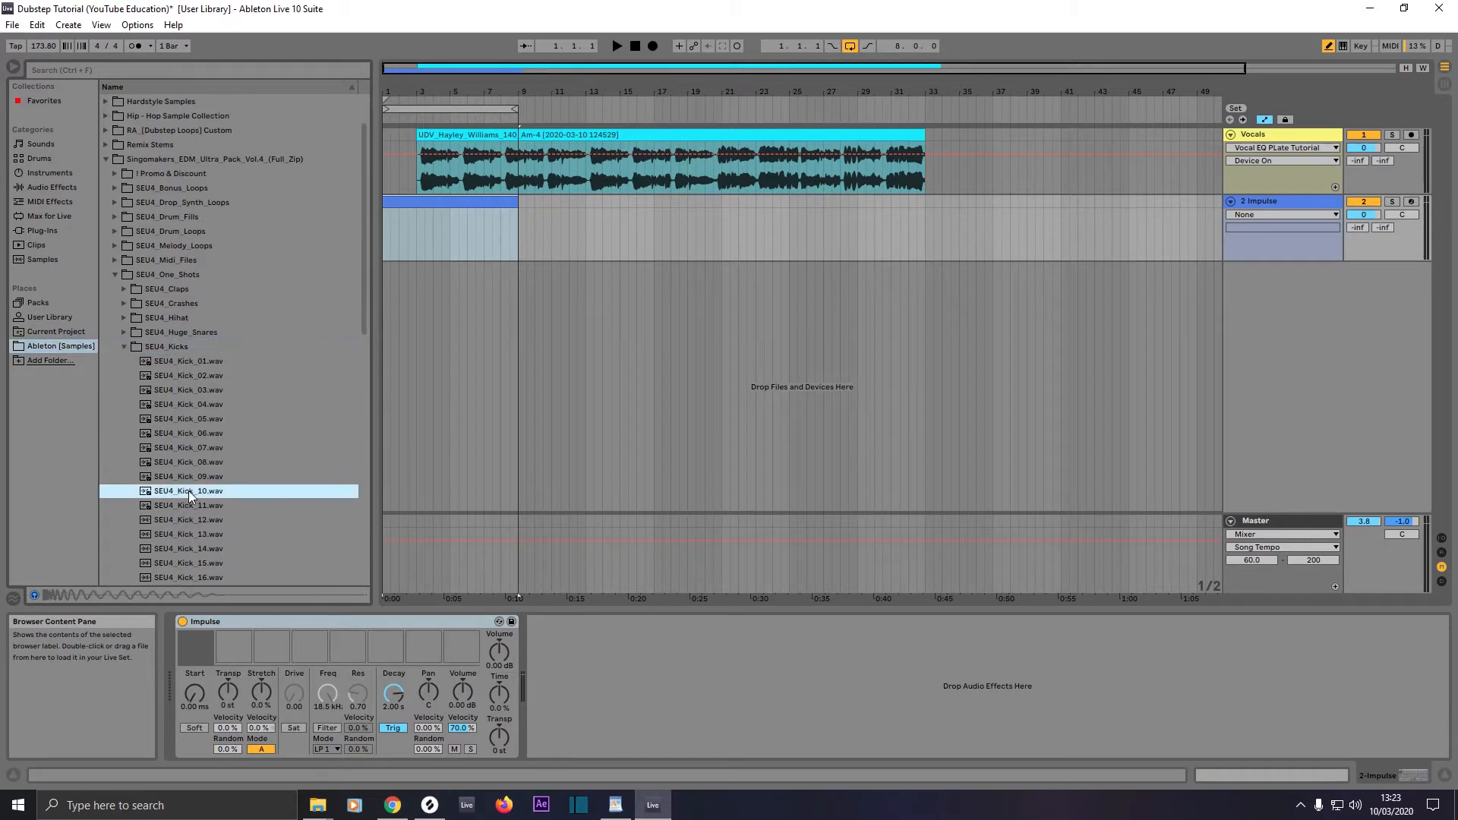
drag(189, 491, 195, 649)
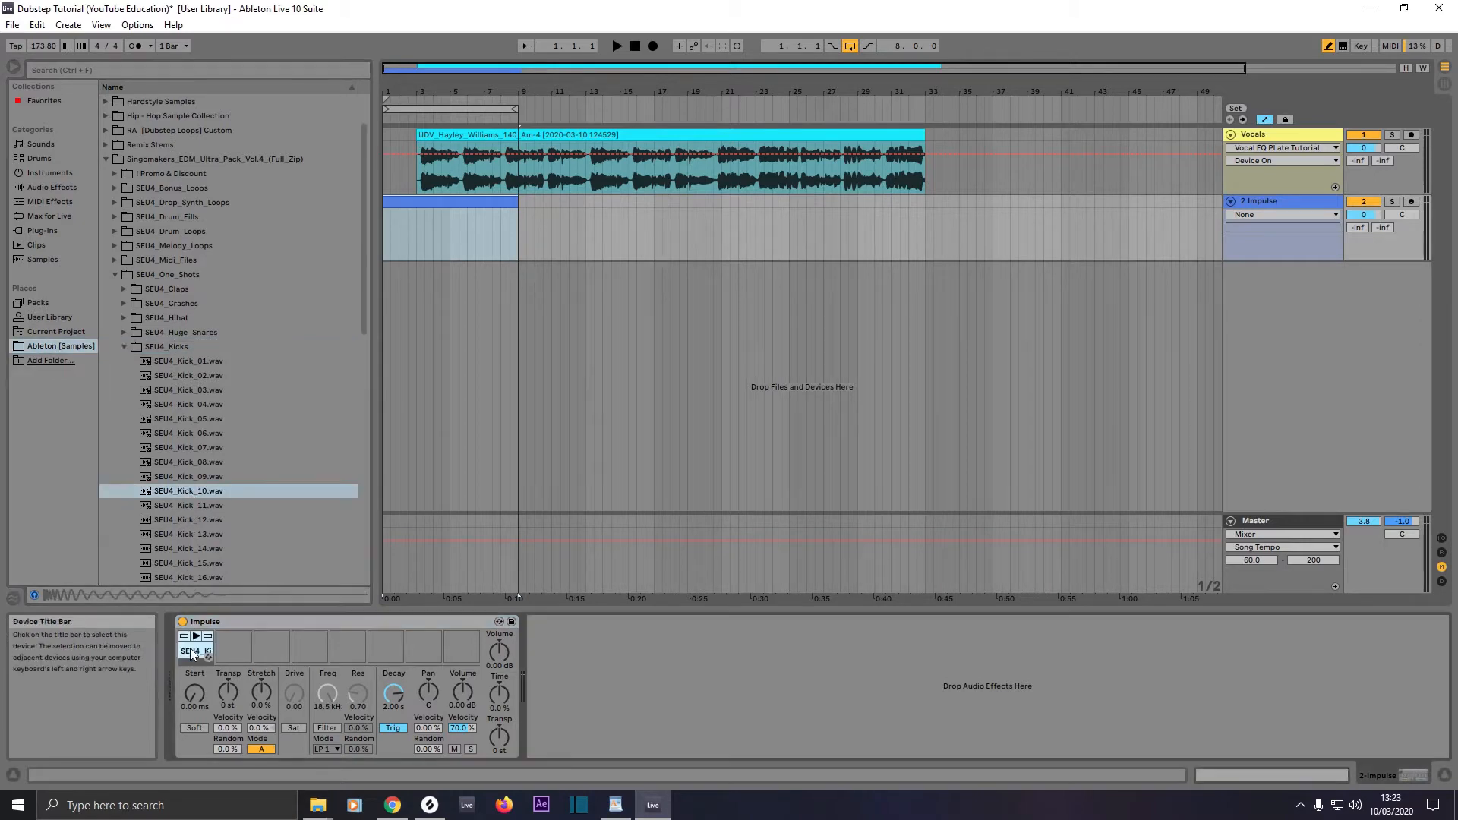
click(196, 638)
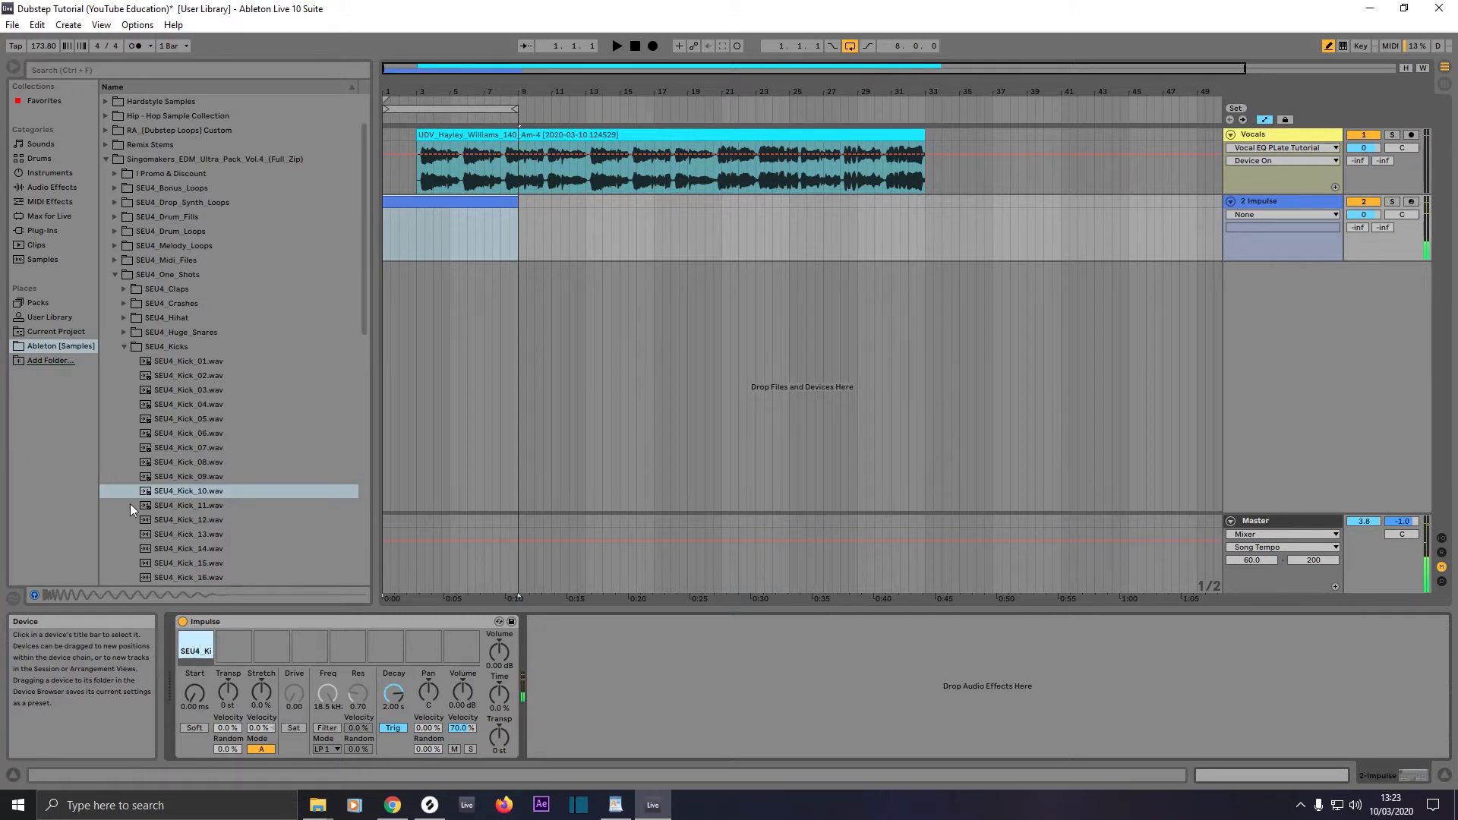
Step: Load SEU4_Huge_Snare_02.wav from the SEU4_Huge_Snares folder into Impulse's second slot and audition it
click(124, 347)
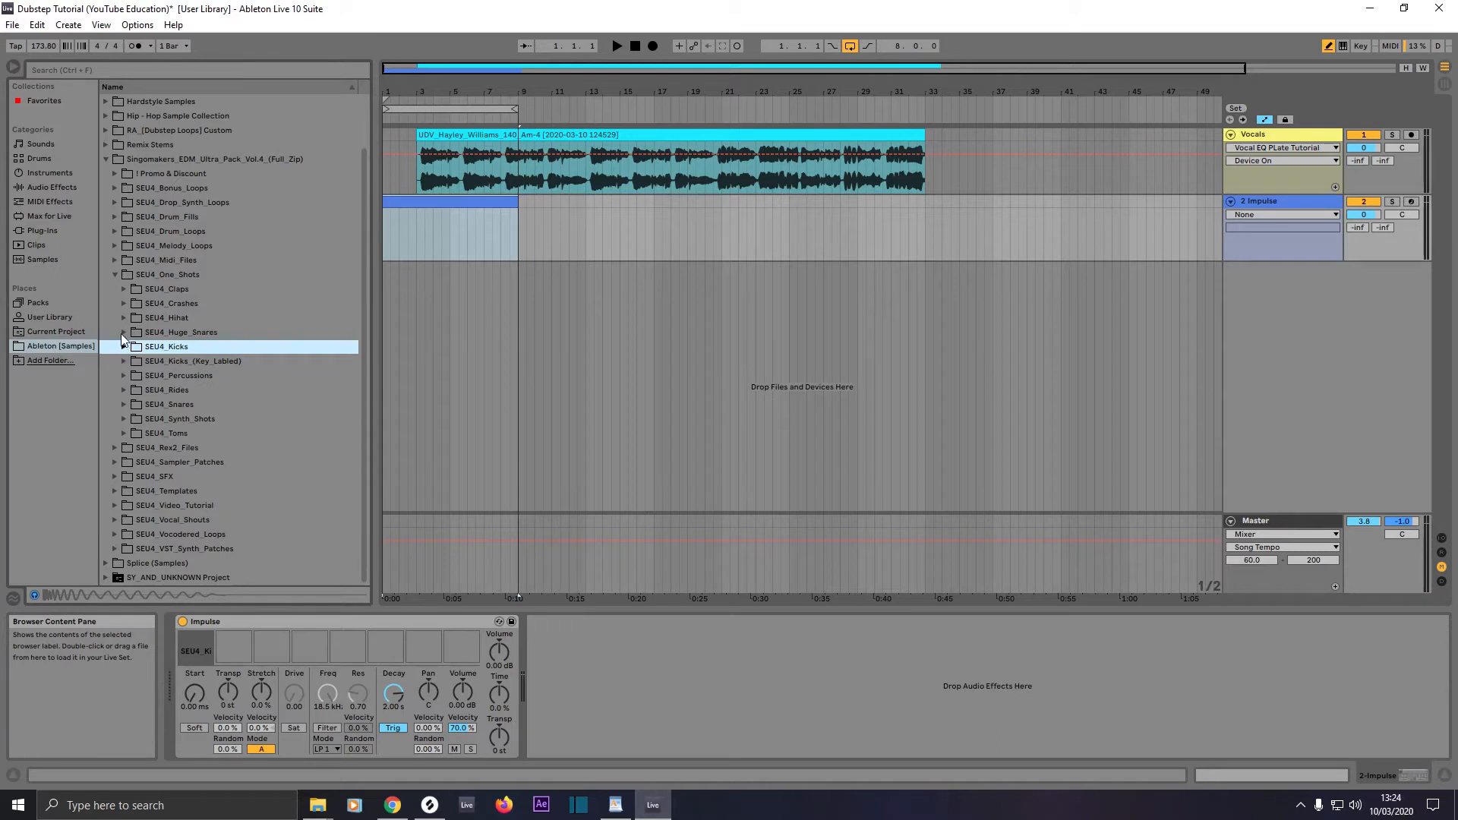
click(123, 333)
drag(181, 362, 234, 647)
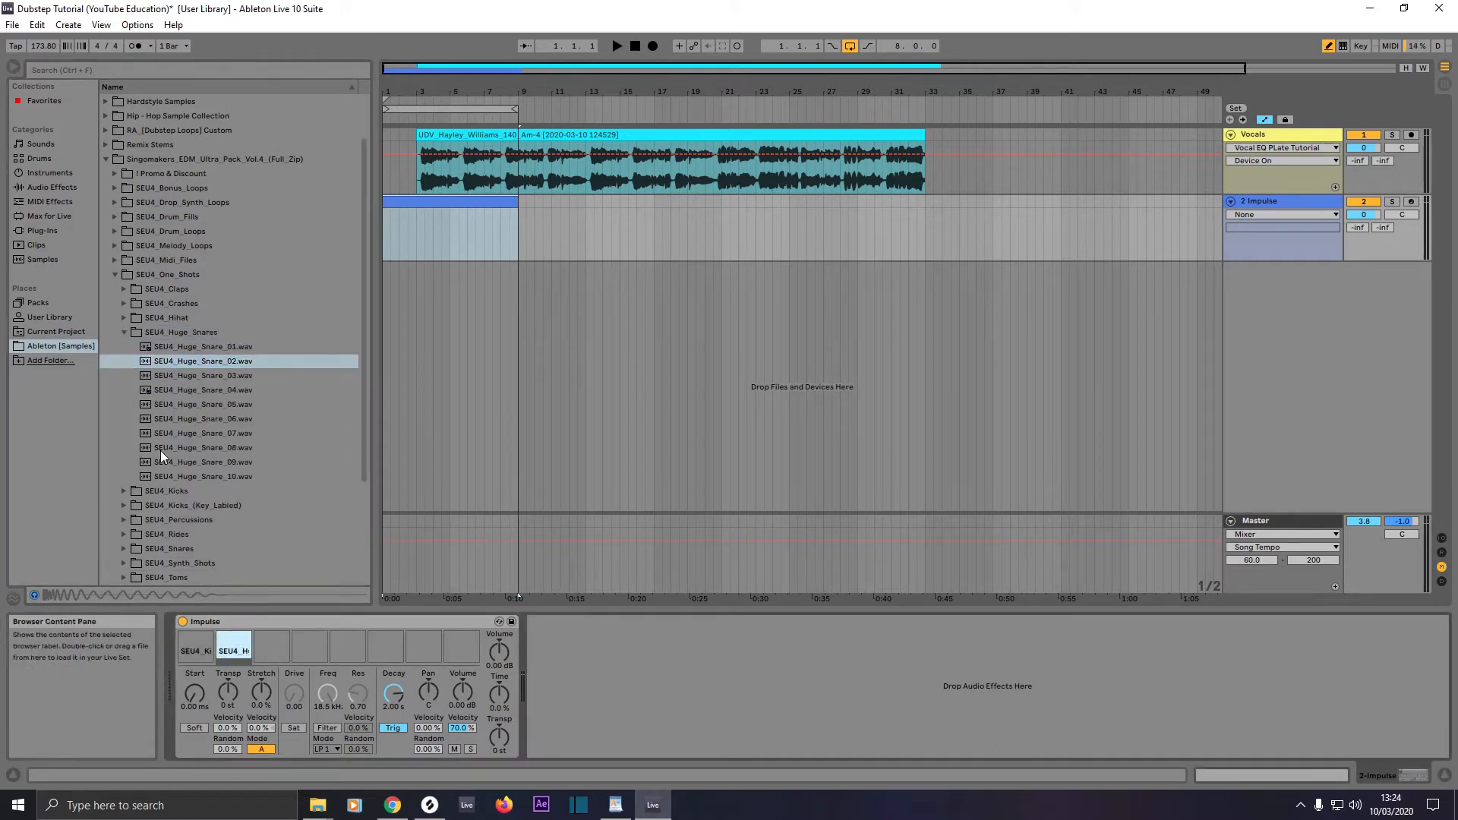
click(233, 635)
Step: Load SEU4_Hihat_10.wav from the SEU4_Hihat folder into Impulse's third slot
click(123, 332)
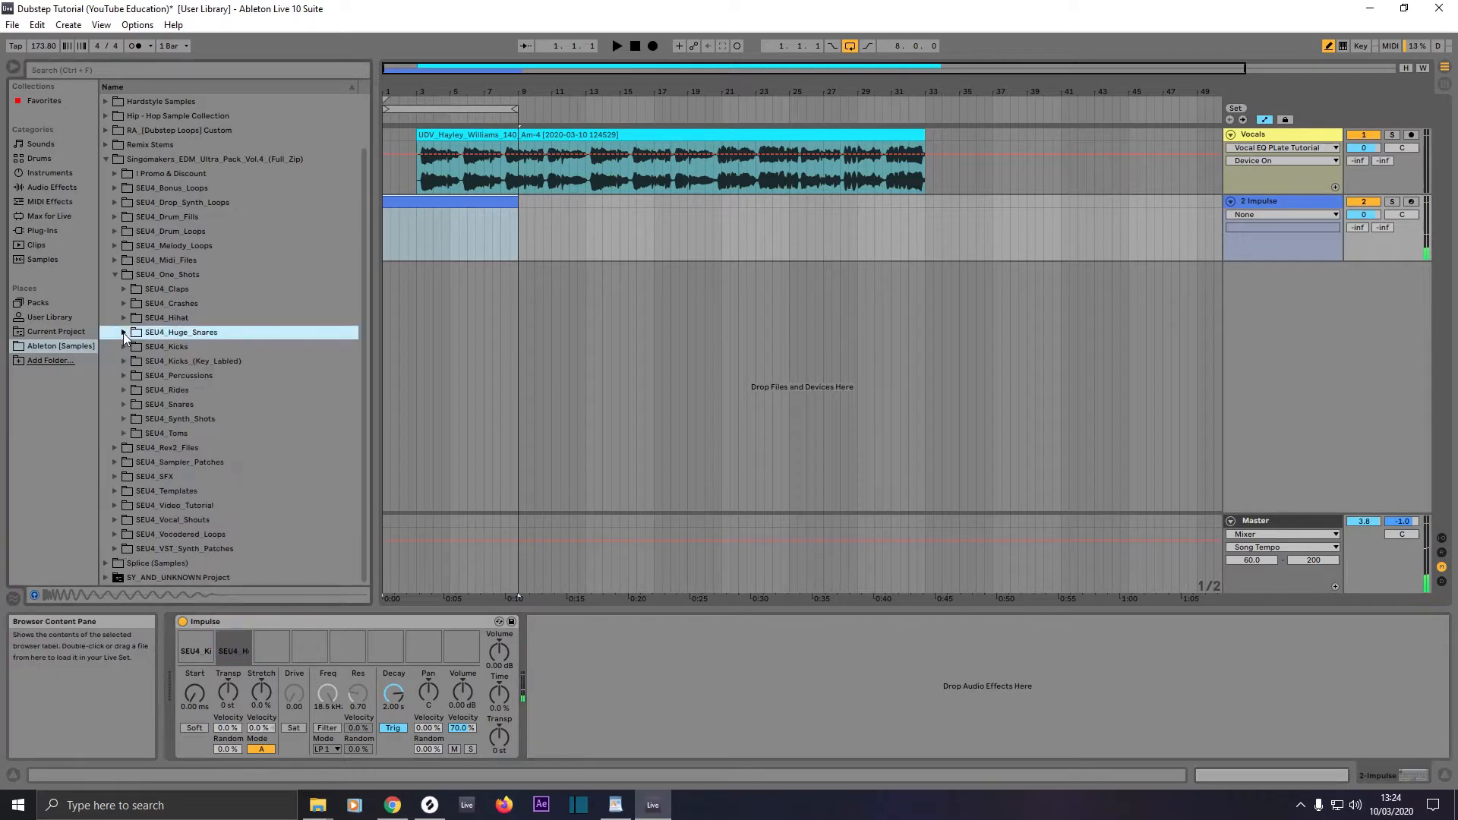
click(124, 318)
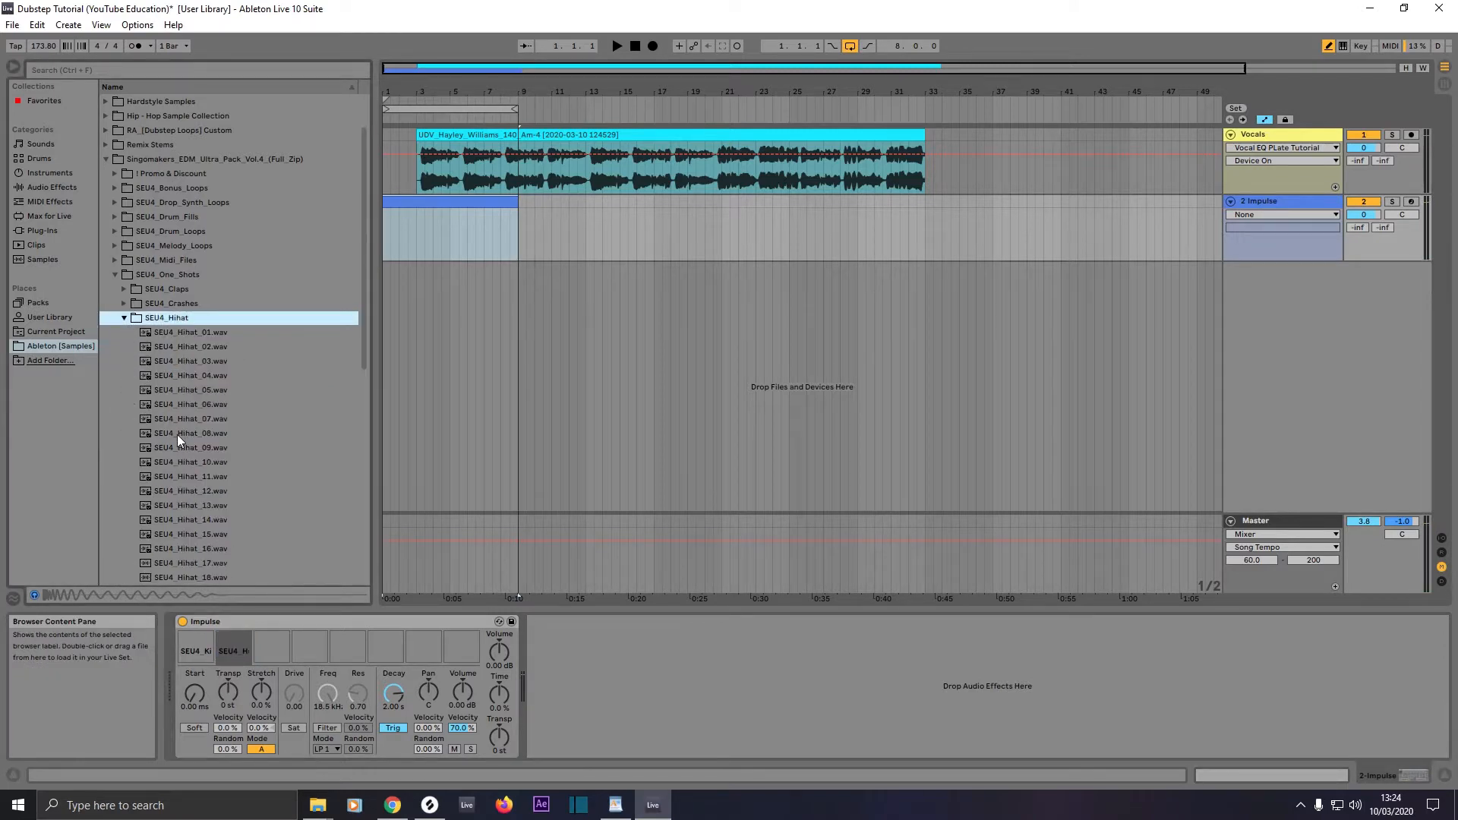
click(180, 462)
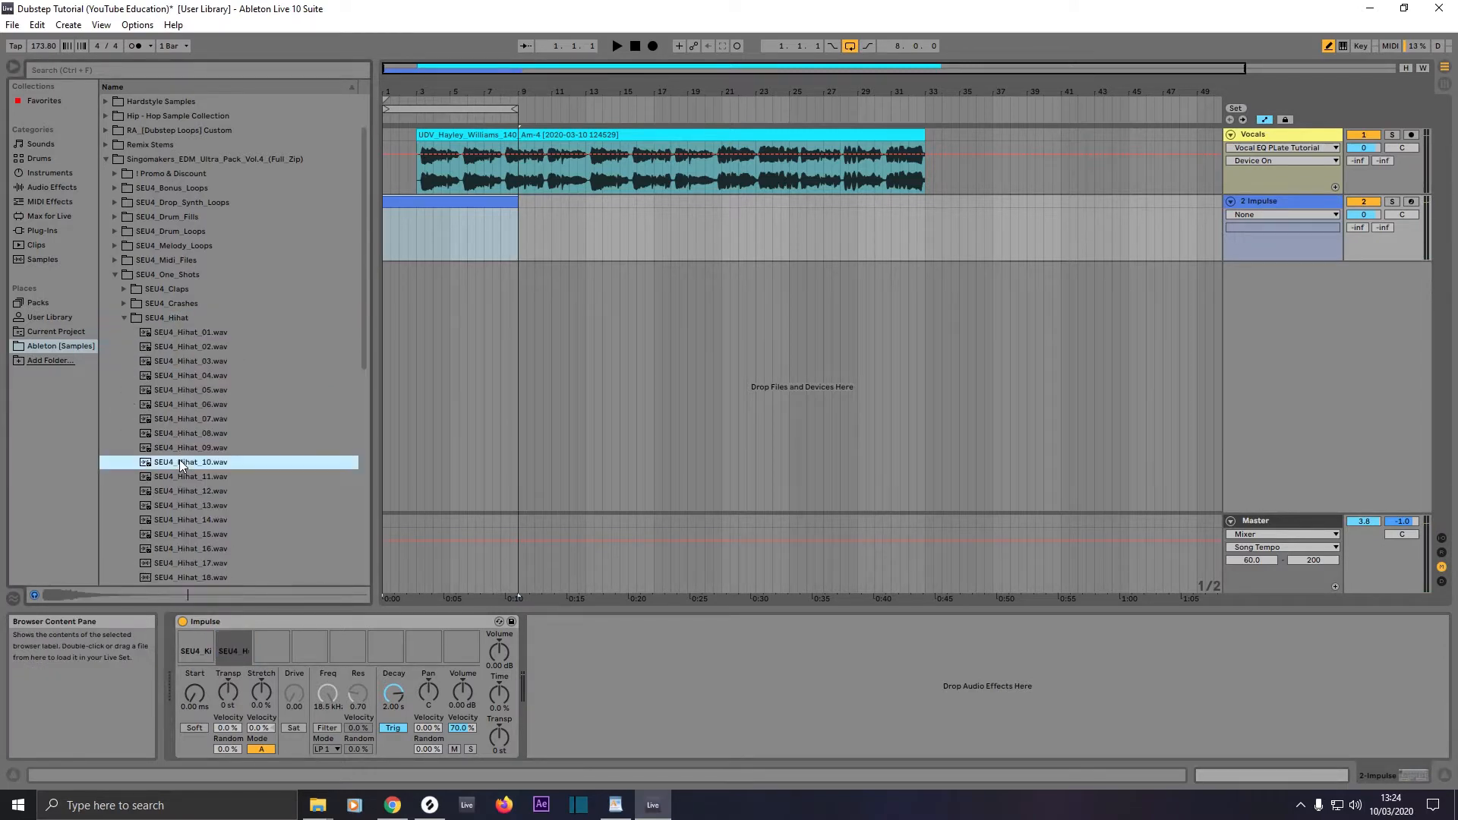
drag(179, 459, 264, 650)
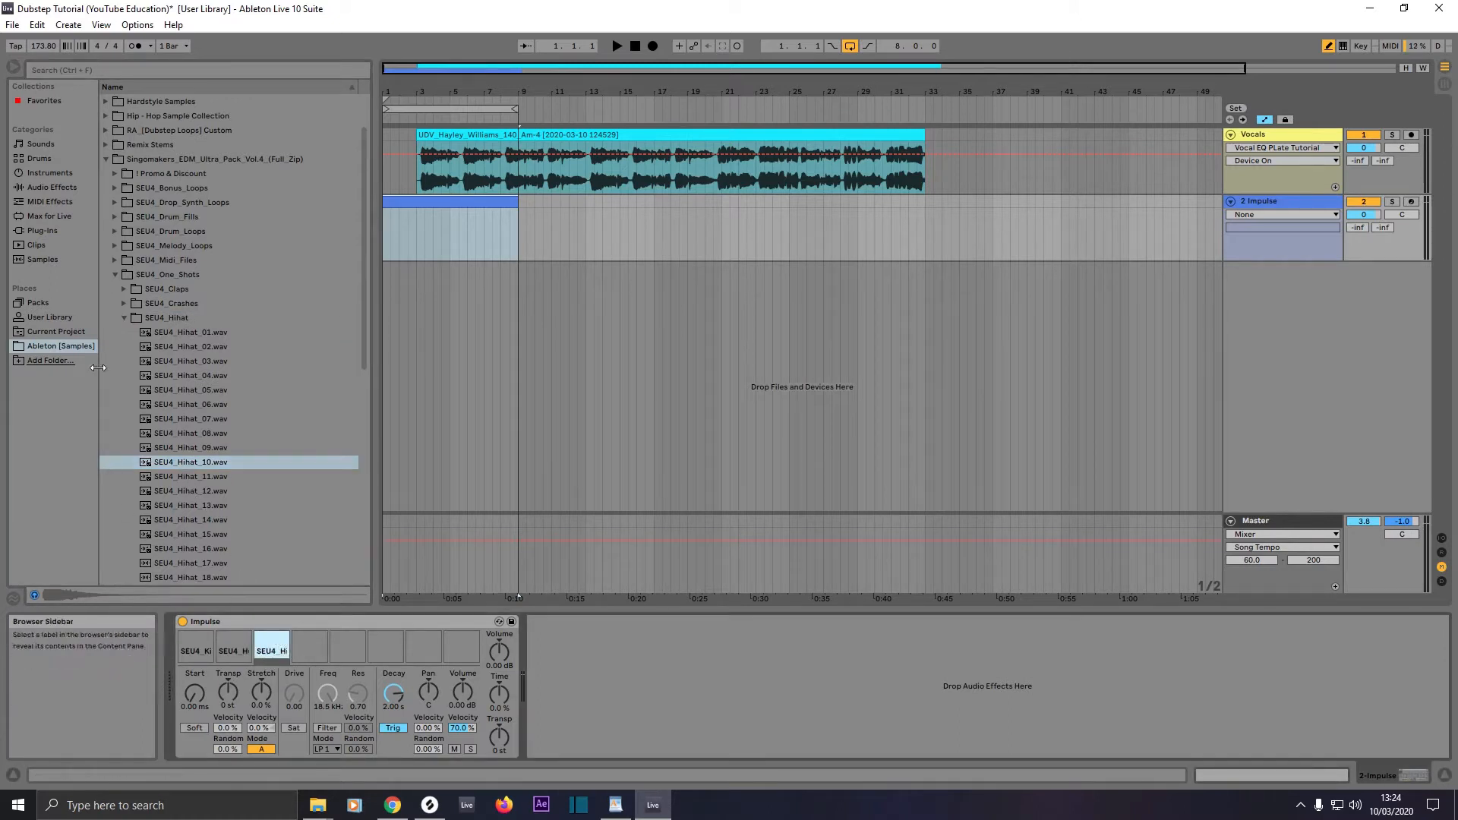
Step: Load SEU4_Crash_07.wav from the SEU4_Crashes folder into Impulse's fourth slot
click(124, 318)
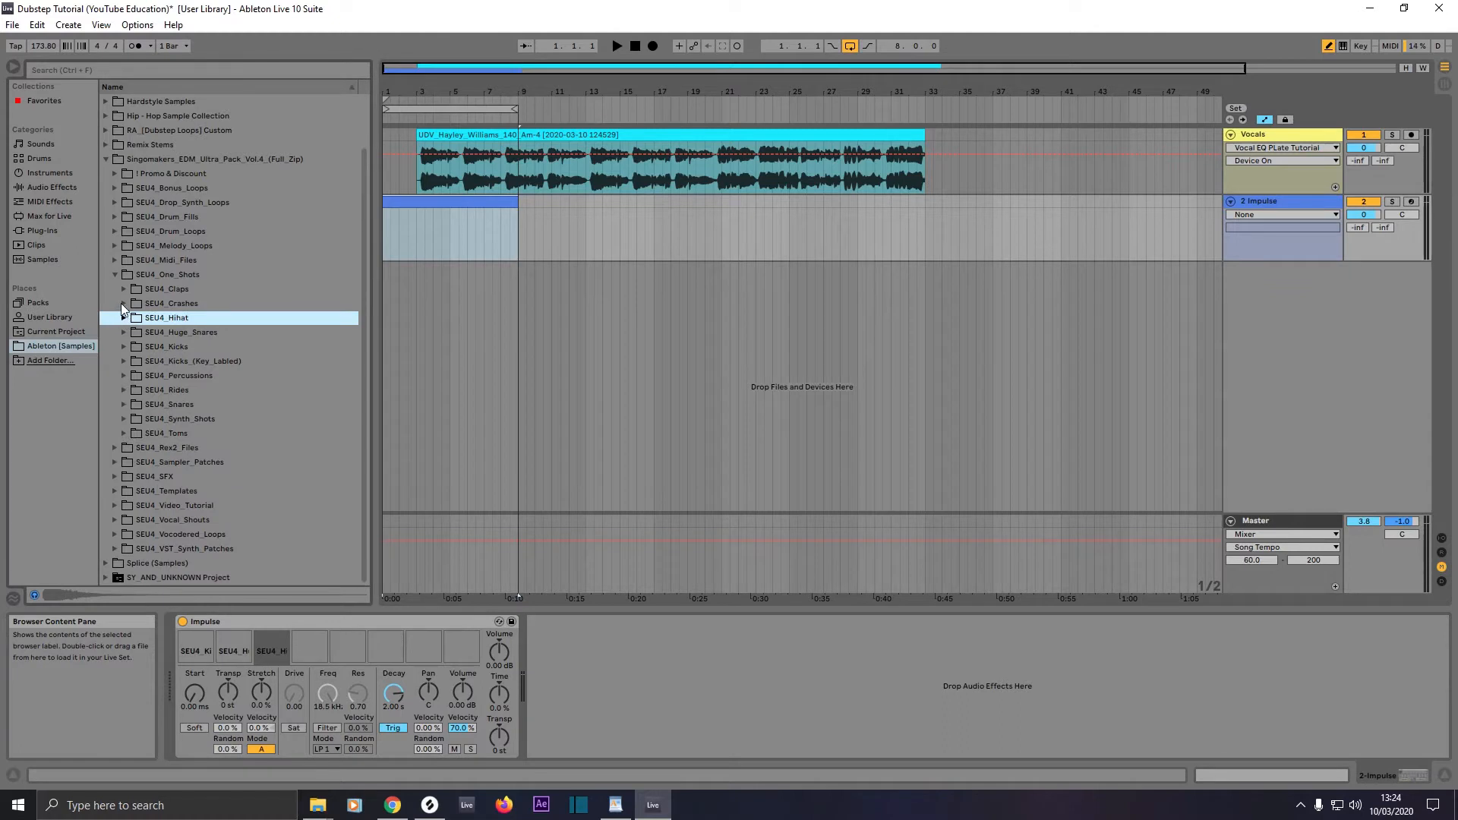
click(123, 303)
click(193, 406)
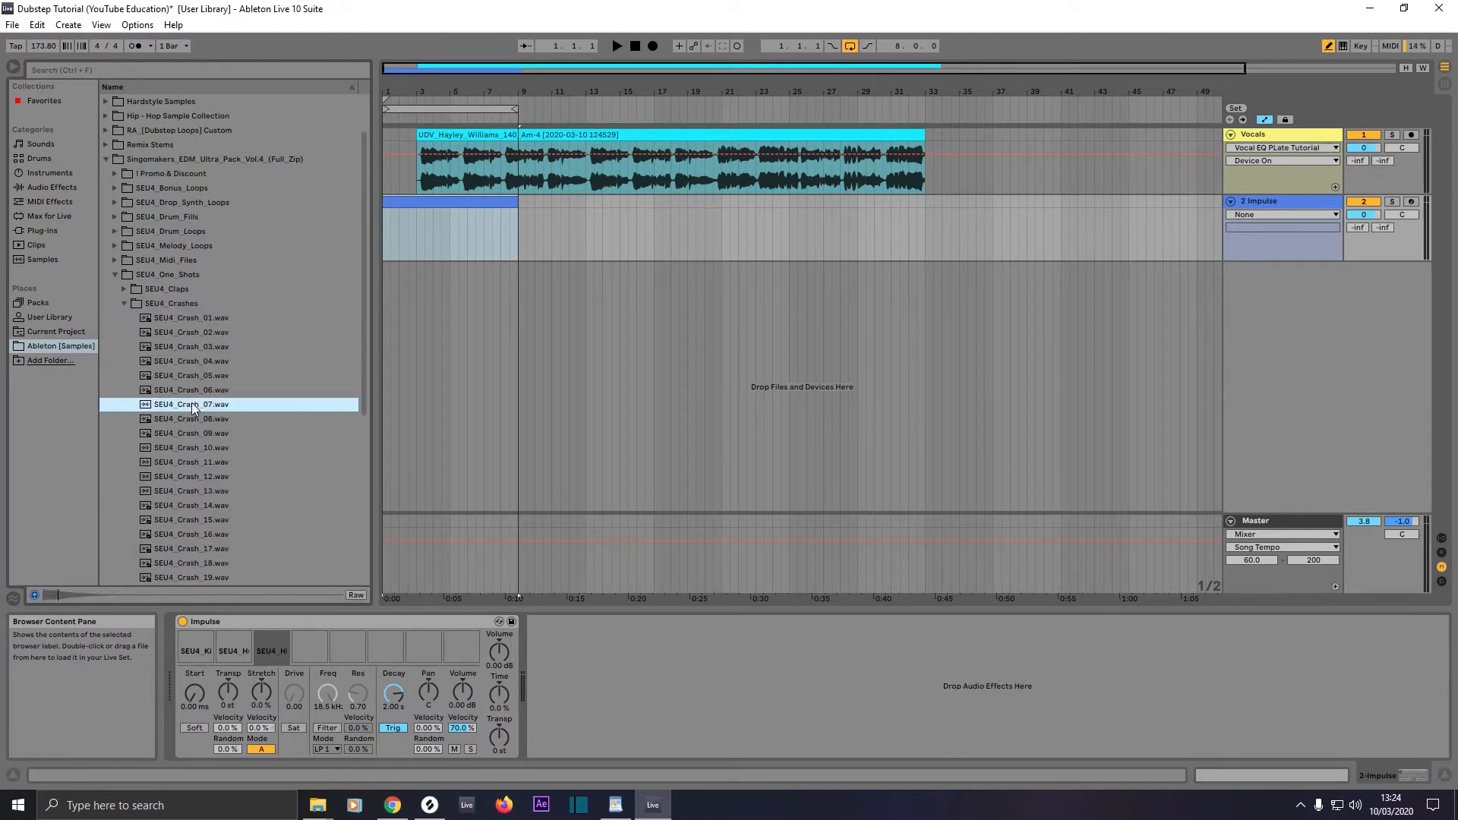
drag(192, 402, 312, 646)
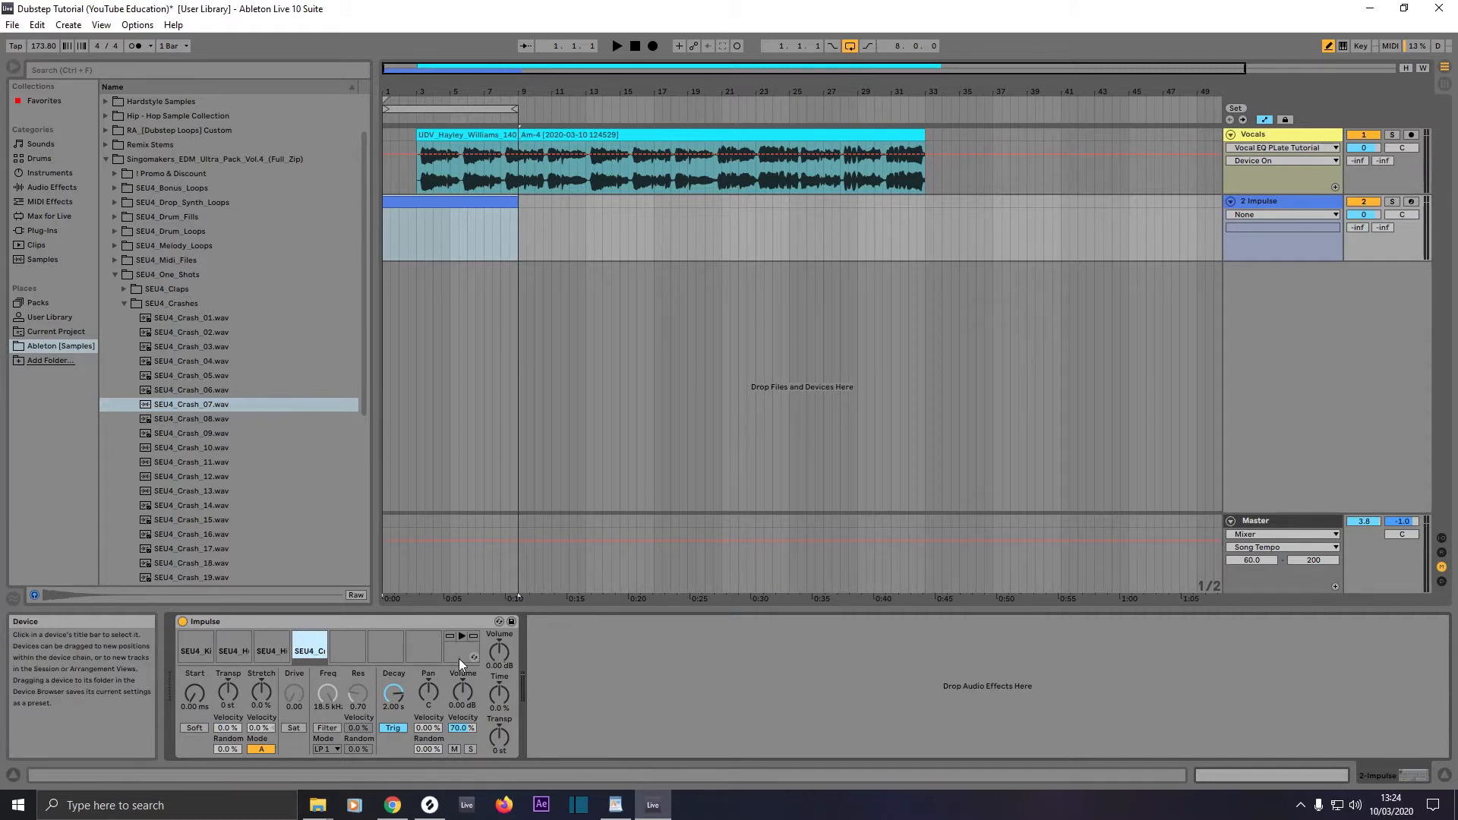
Step: Try different decay times on the crash sample in Impulse's fourth slot
drag(394, 693, 392, 698)
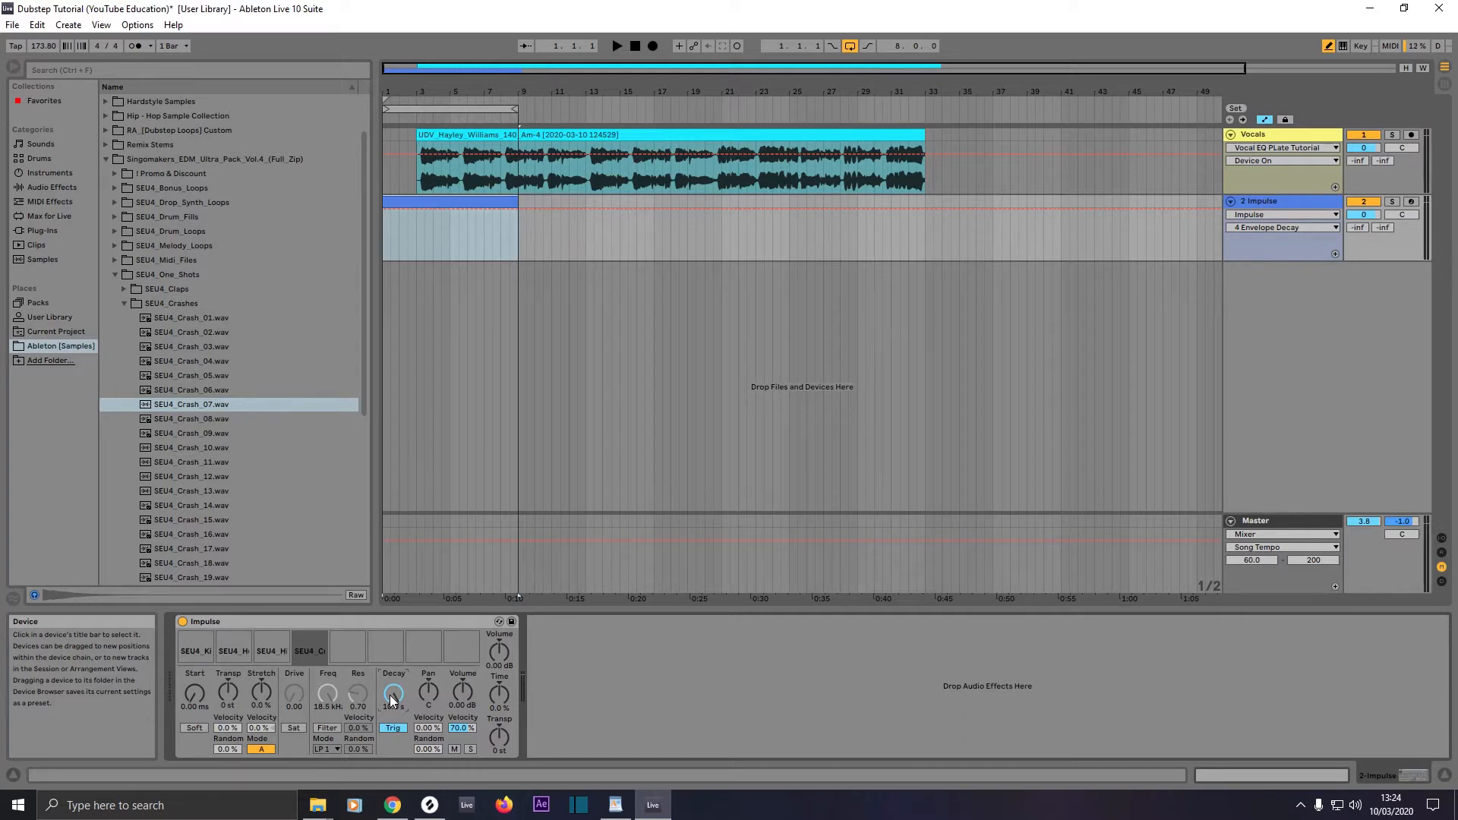
drag(392, 699, 394, 696)
drag(393, 696, 393, 664)
Step: Set the snare slot's decay to 1.75 s and its volume to 2.00 dB, auditioning the sample
click(195, 650)
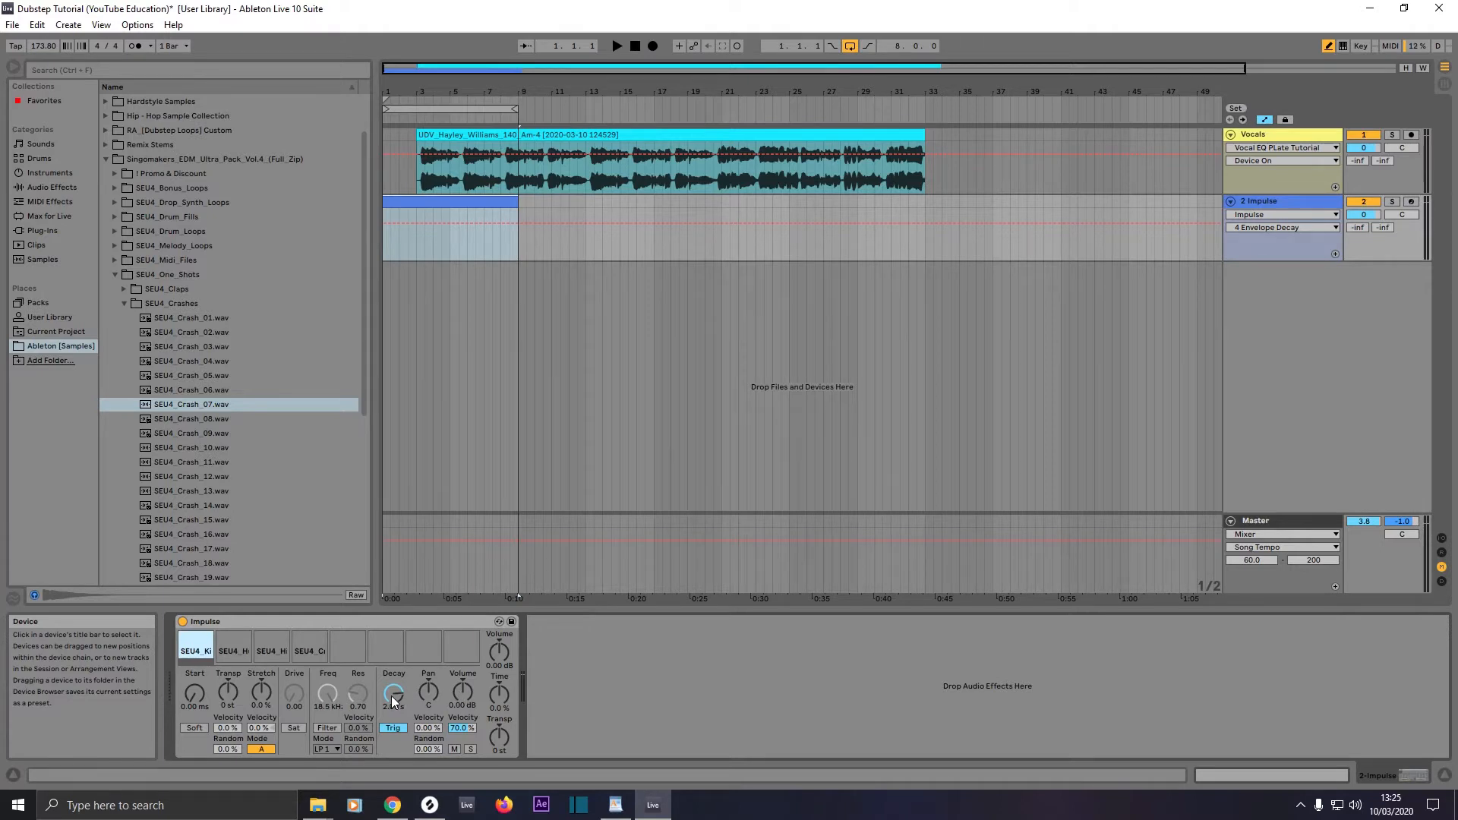
click(226, 653)
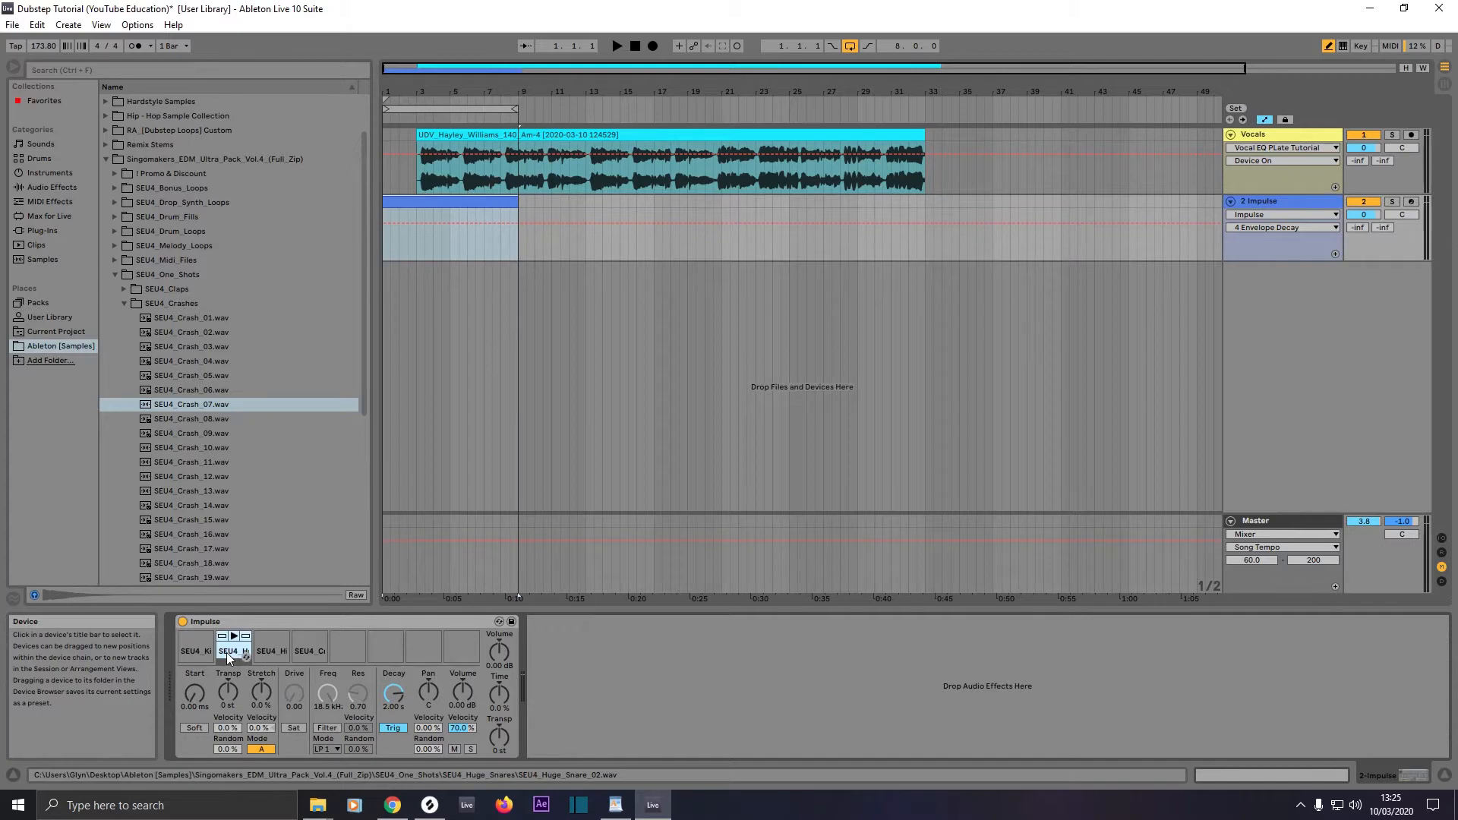
click(392, 697)
drag(392, 697, 392, 701)
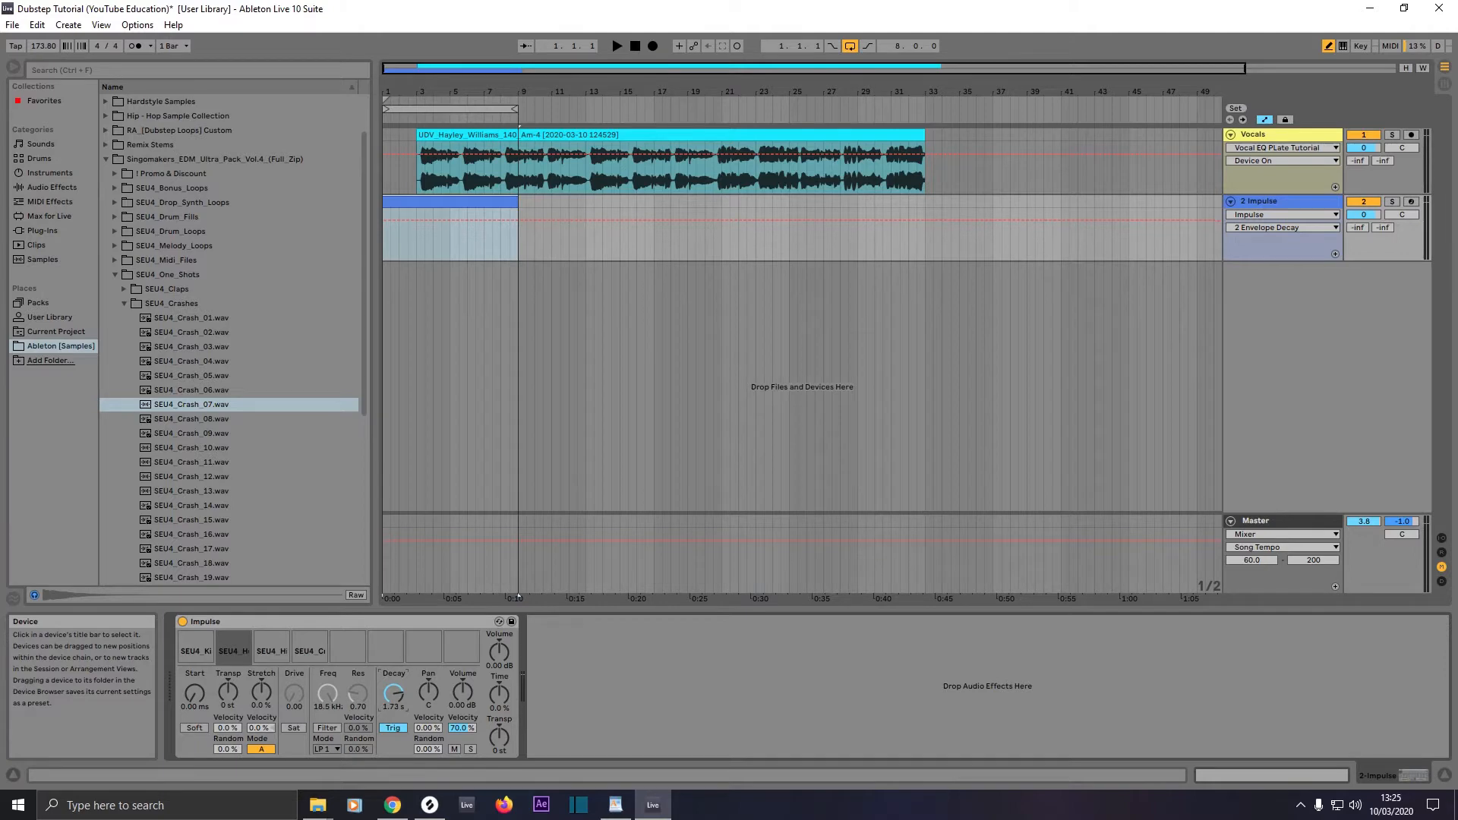
click(235, 636)
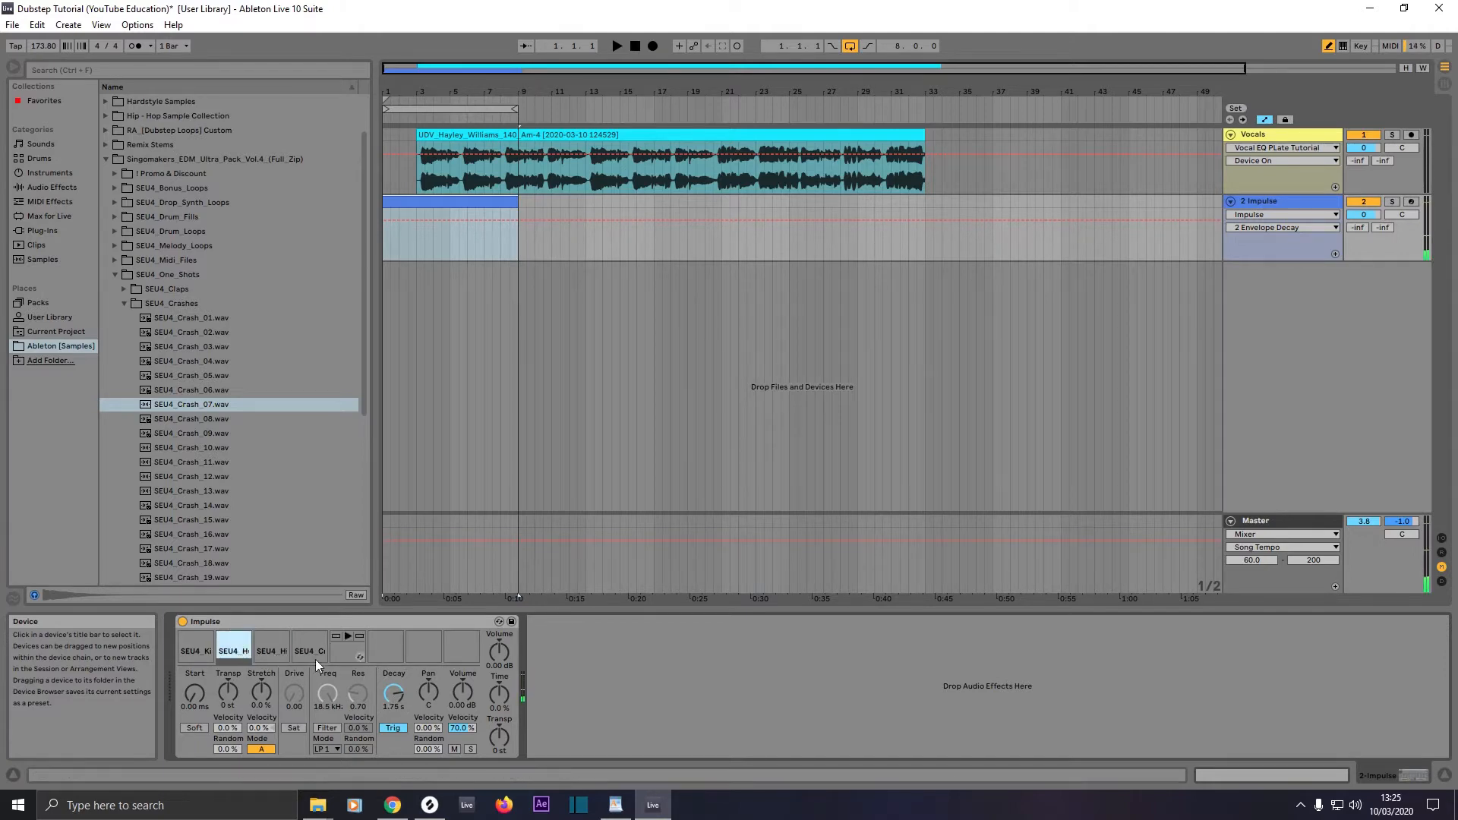
drag(457, 694, 457, 692)
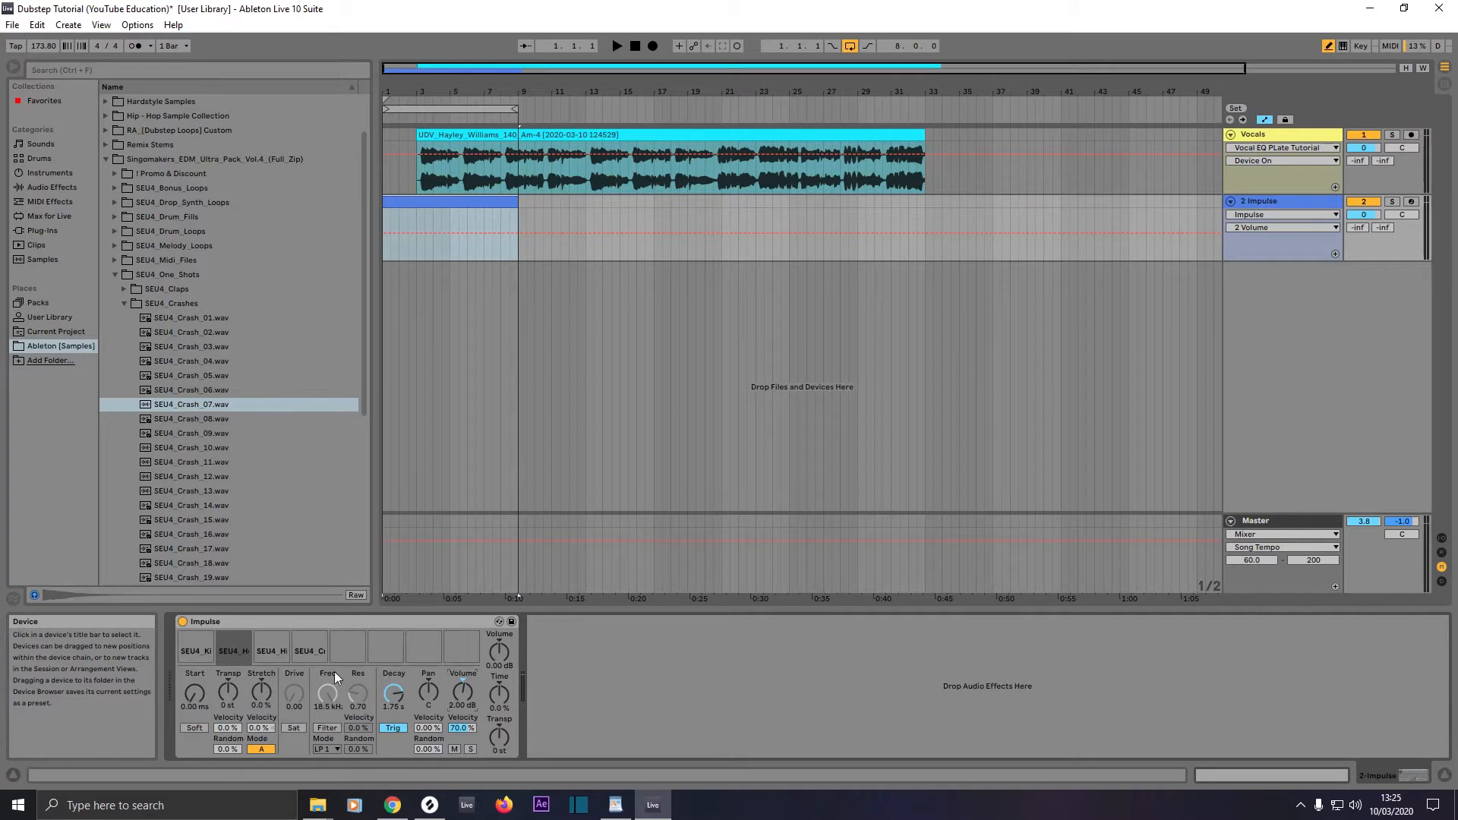
Step: Set the hi-hat slot's decay to 1.40 s and its volume to 2.51 dB, auditioning the sample
click(270, 635)
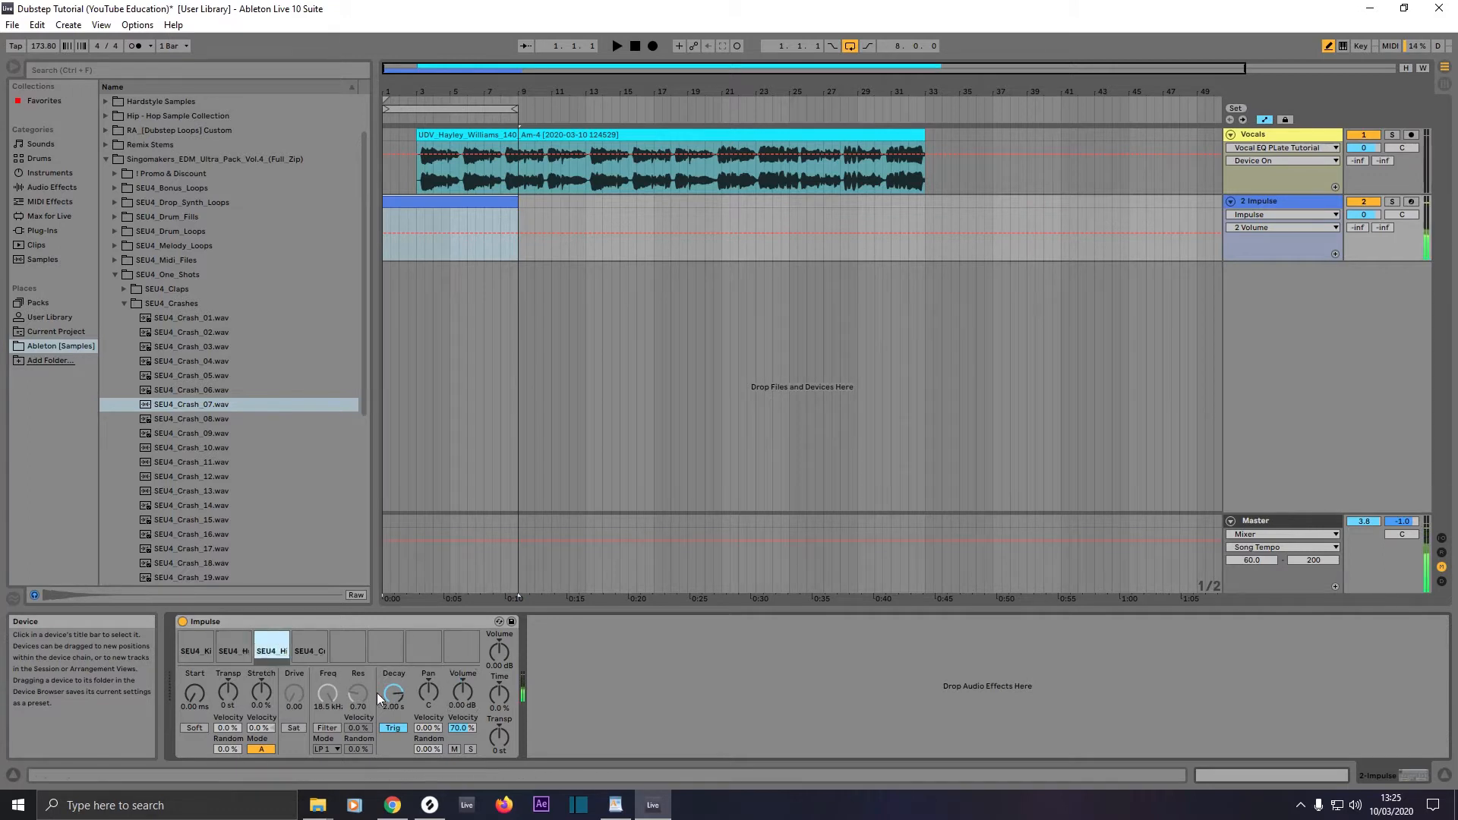
drag(390, 697, 390, 694)
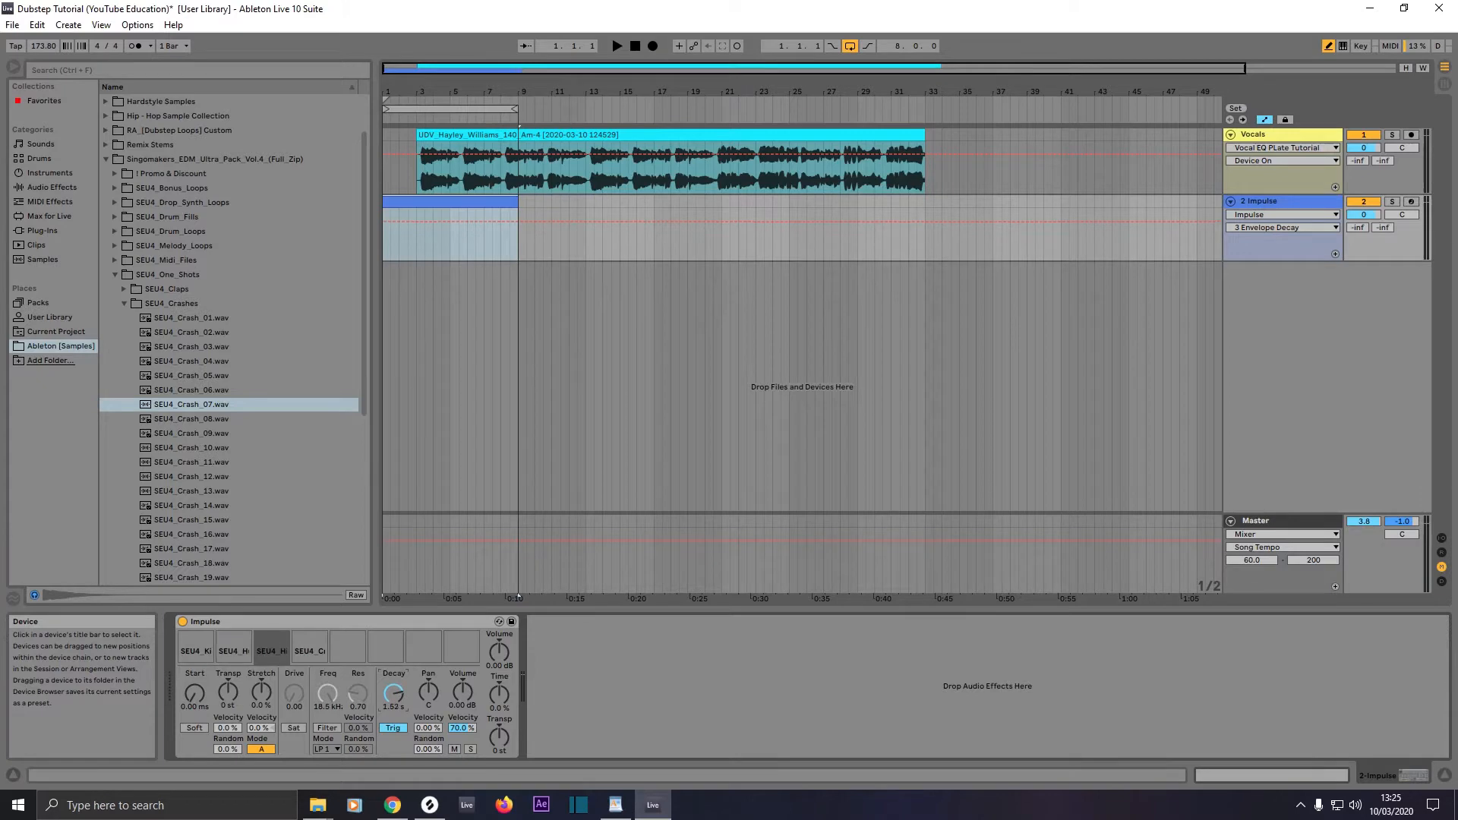
click(271, 636)
click(271, 636)
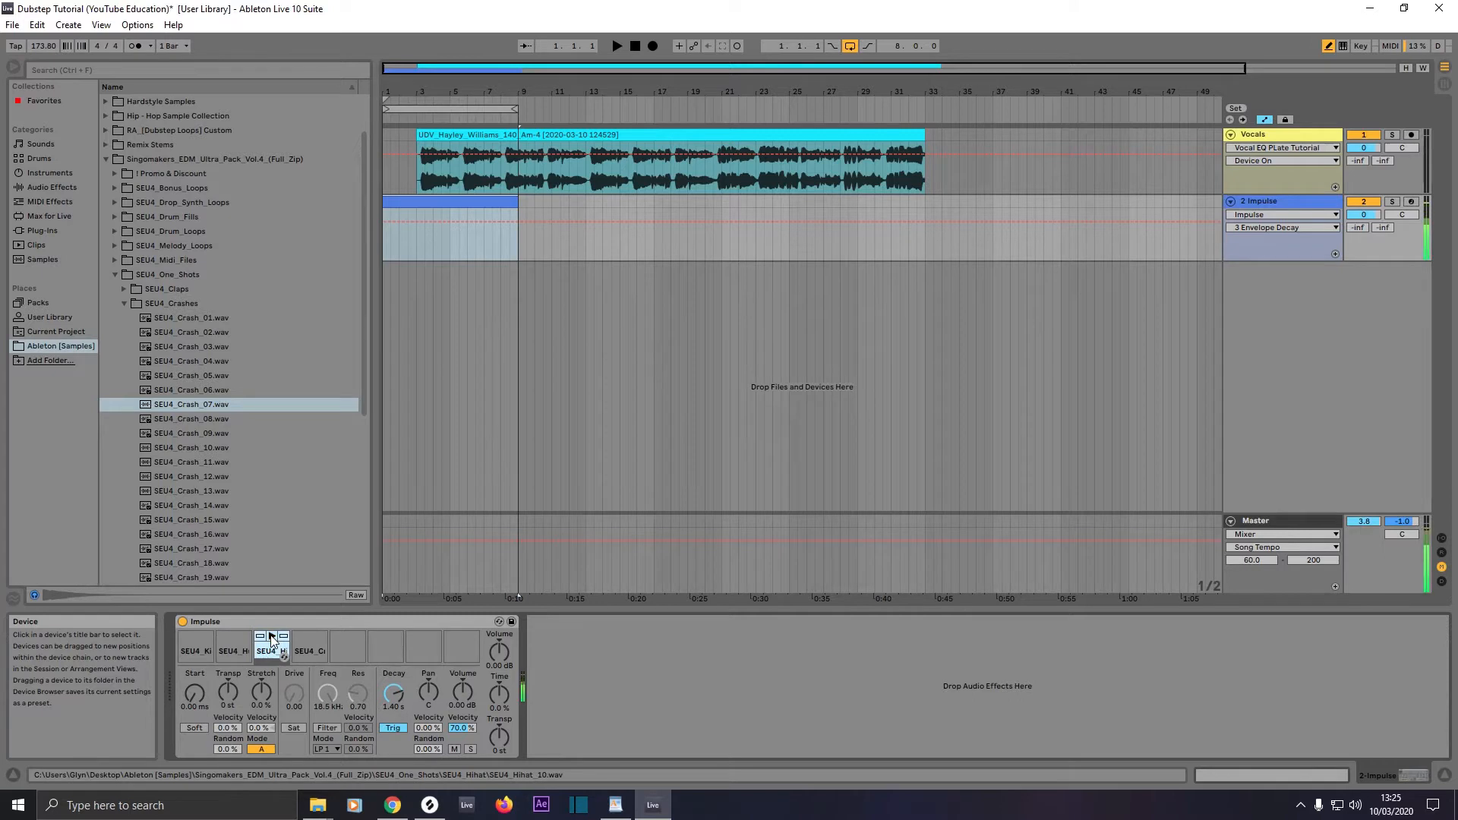
drag(456, 693, 455, 681)
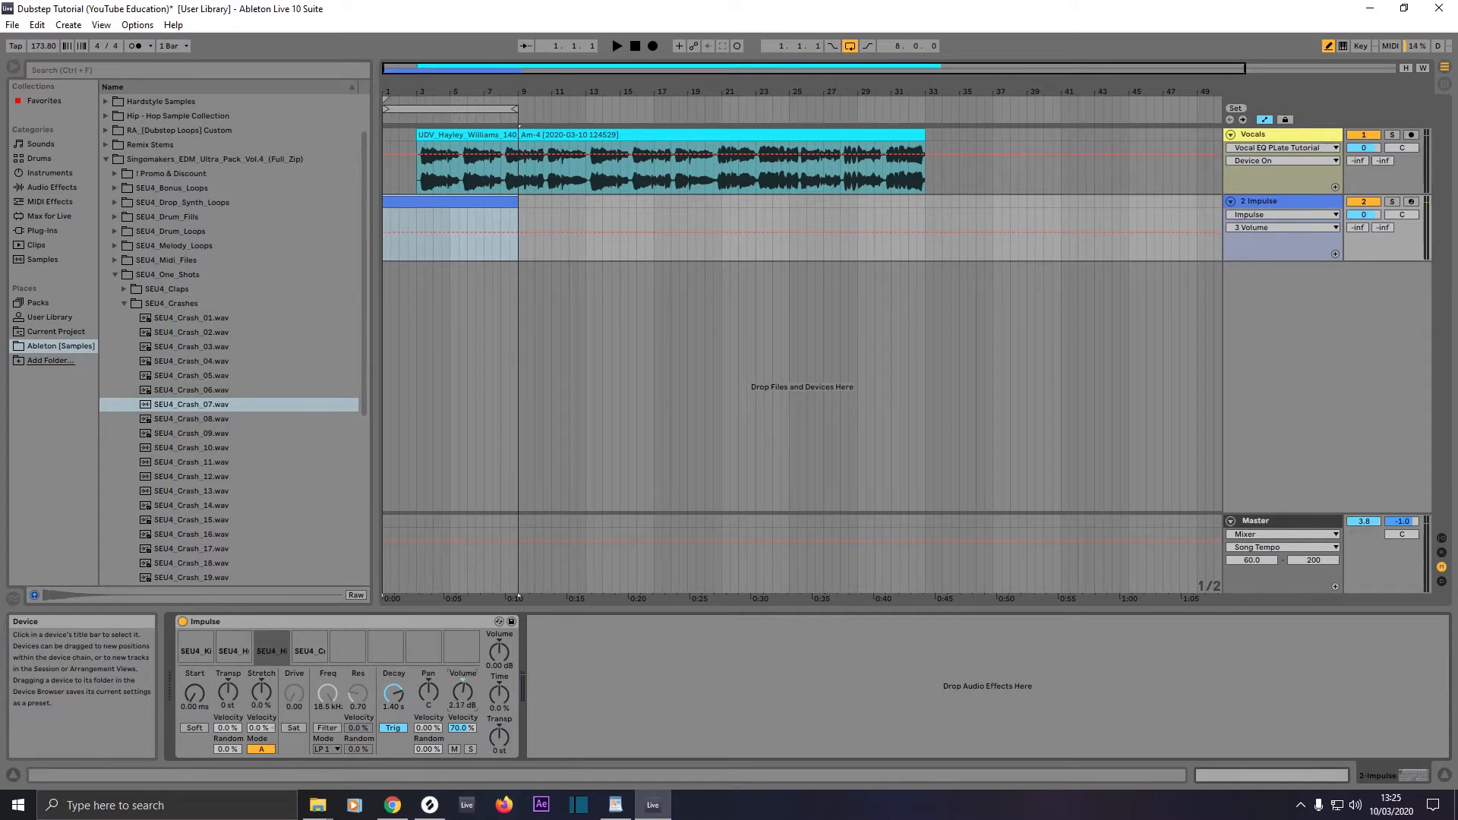
Step: Set the crash slot's decay to about 1.35 s, auditioning the sample between adjustments
click(307, 639)
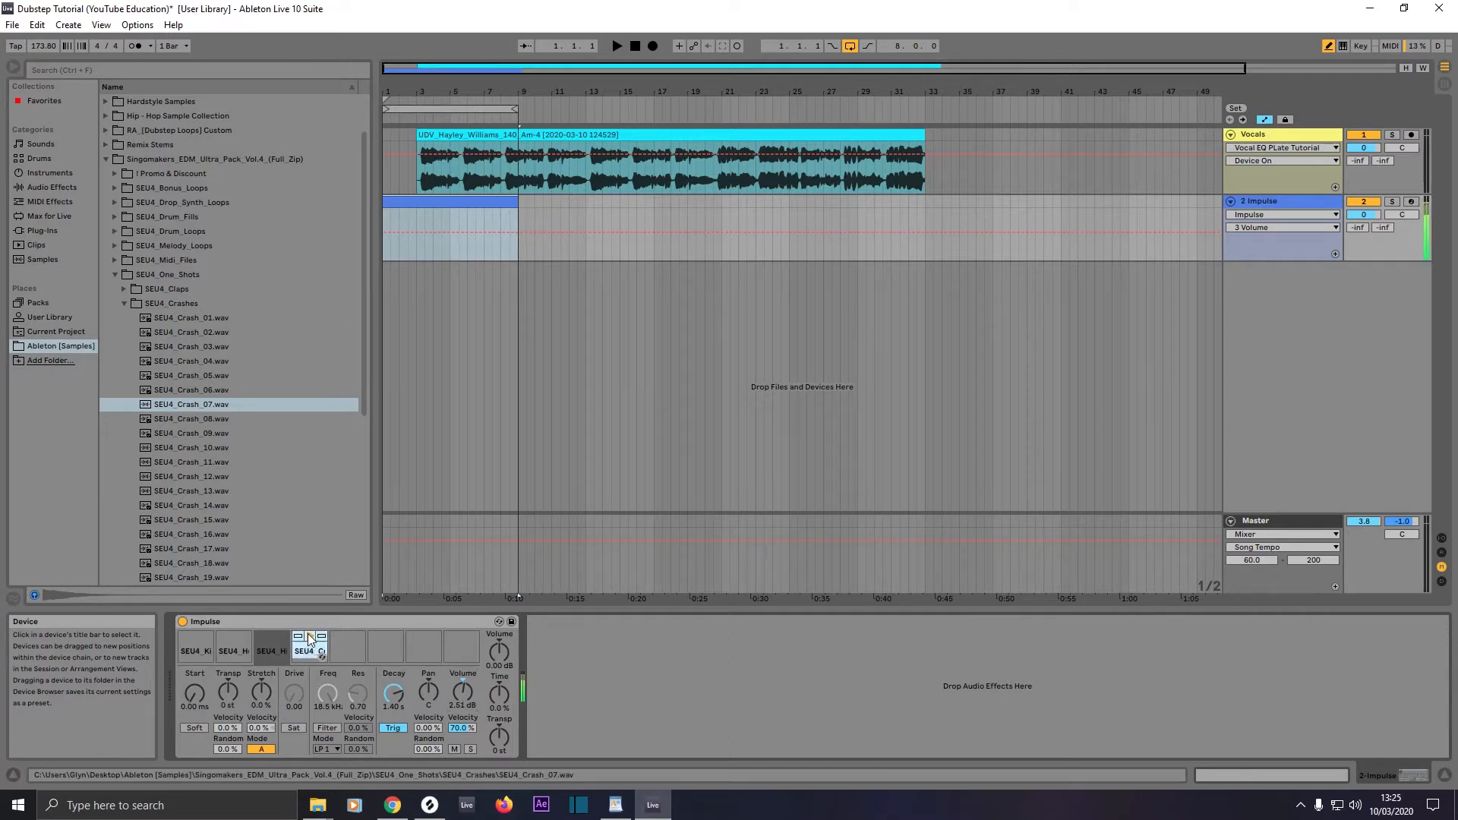
click(394, 695)
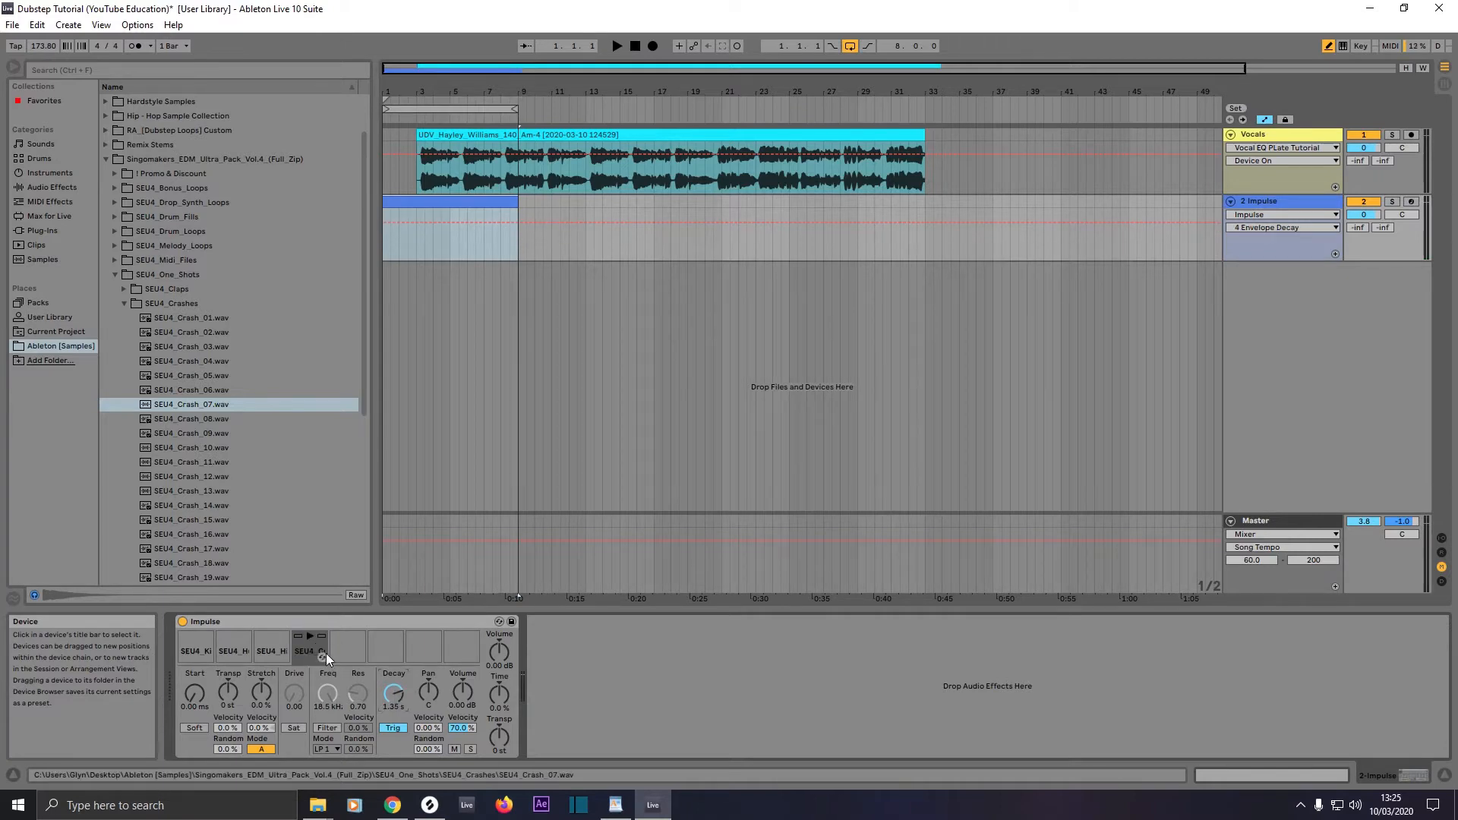
click(307, 636)
click(387, 699)
drag(387, 699, 386, 701)
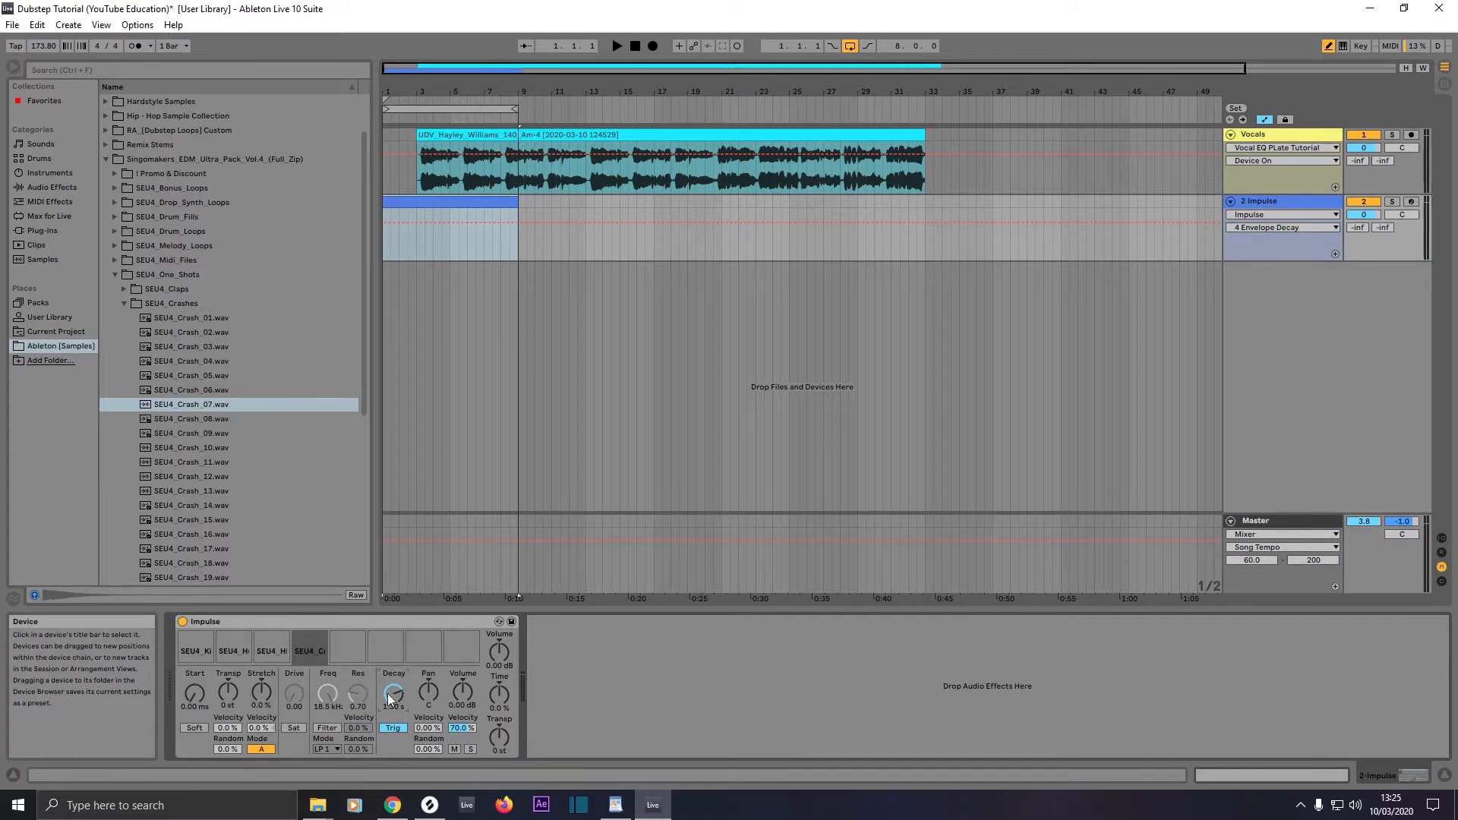
click(310, 638)
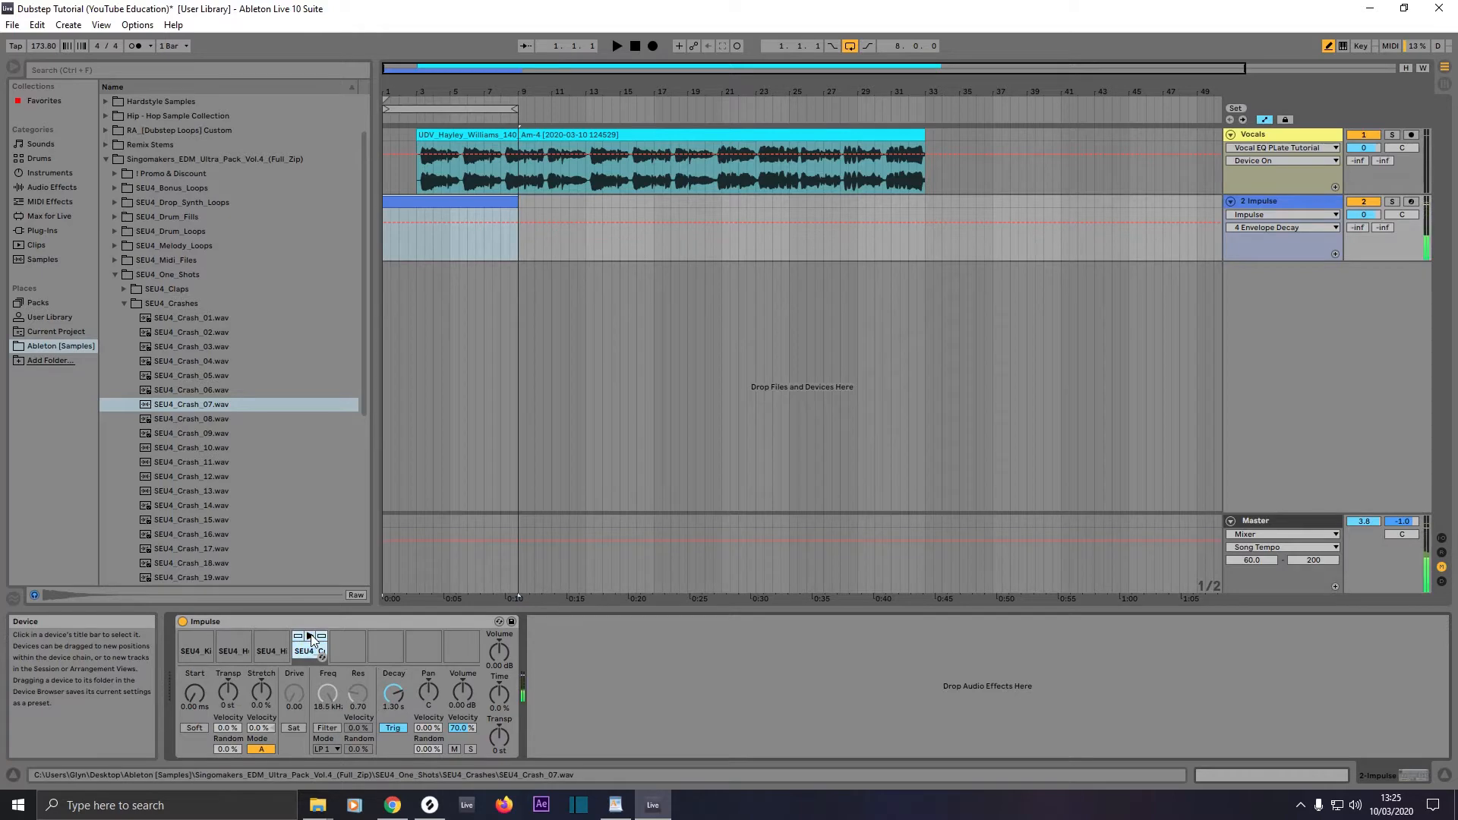
click(394, 693)
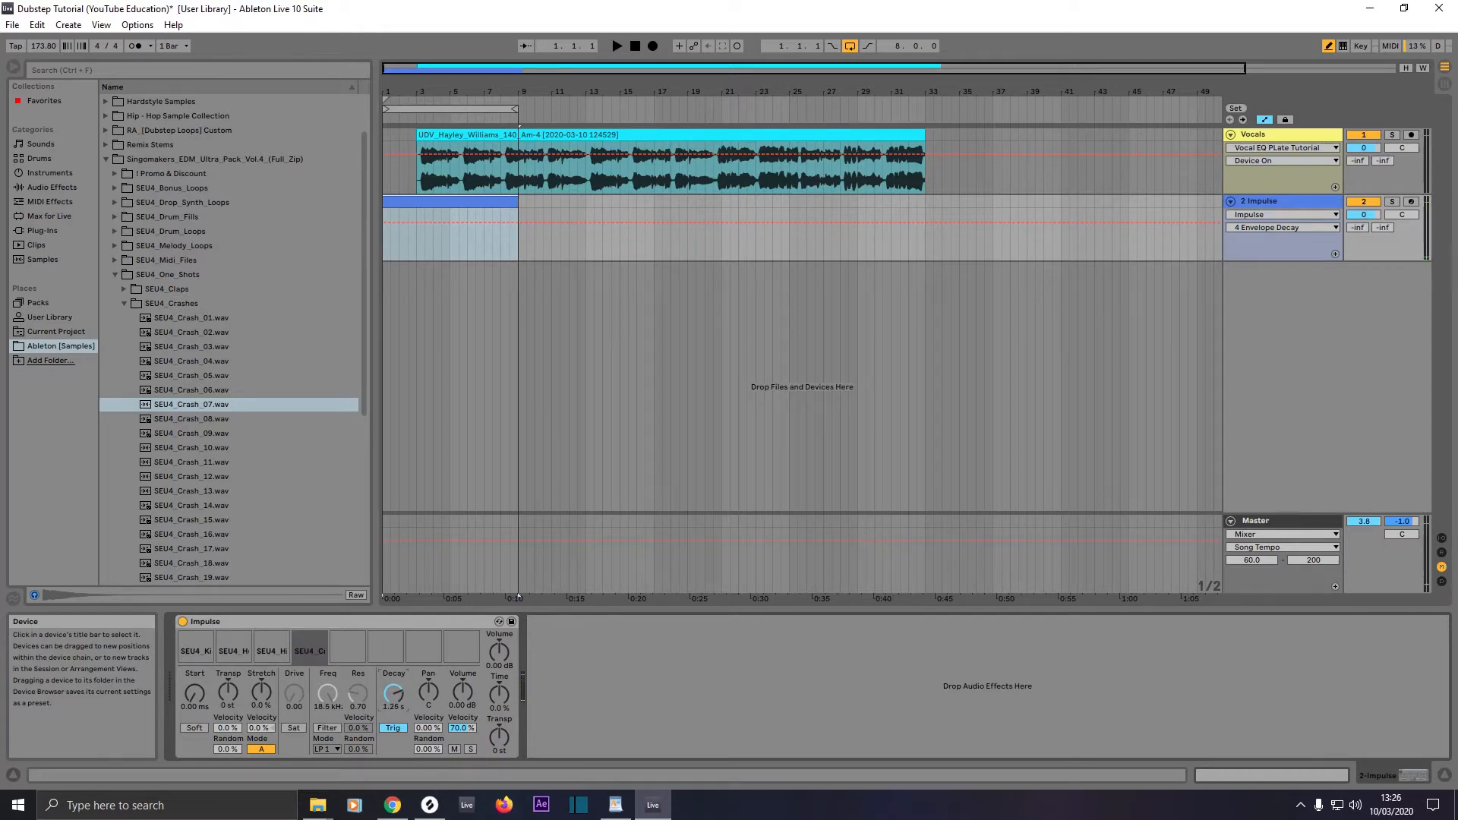
Step: Audition the crash sample and set the crash slot's volume to -2.51 dB
click(310, 635)
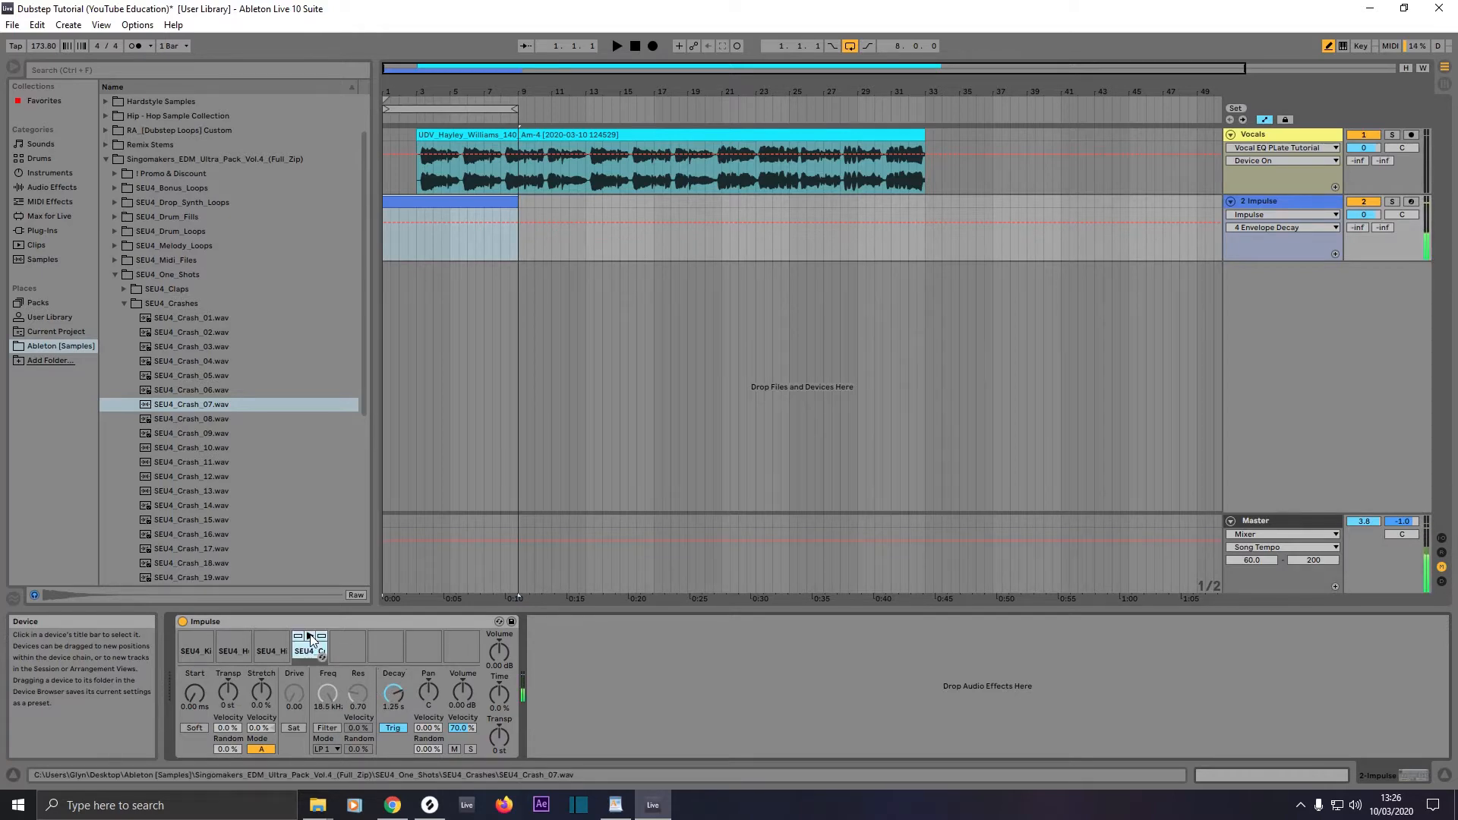
drag(460, 691, 460, 699)
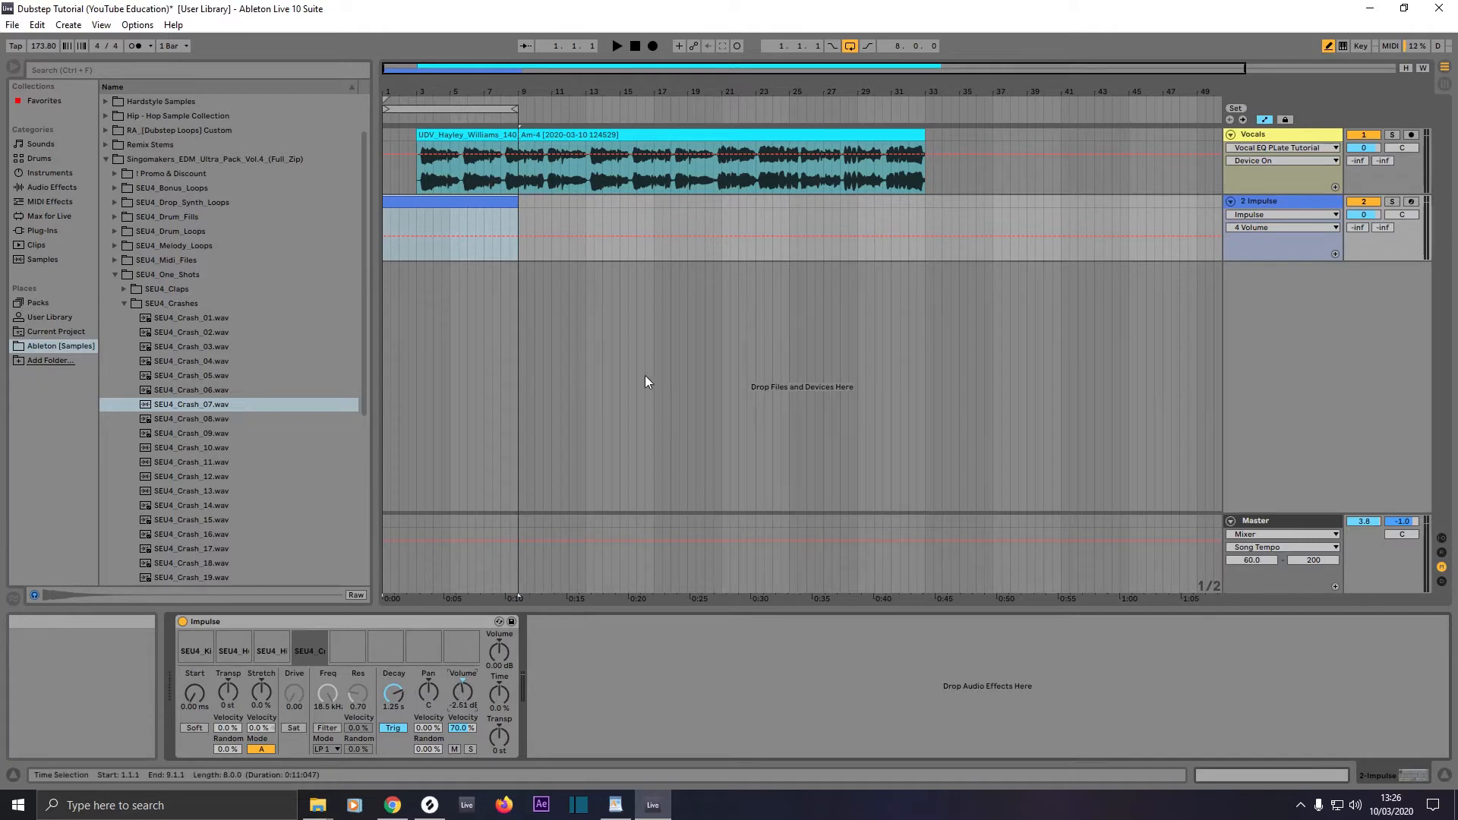
Step: Open the eight-bar Impulse MIDI clip in the note editor and audition the kick, snare and hi-hat rows
click(466, 203)
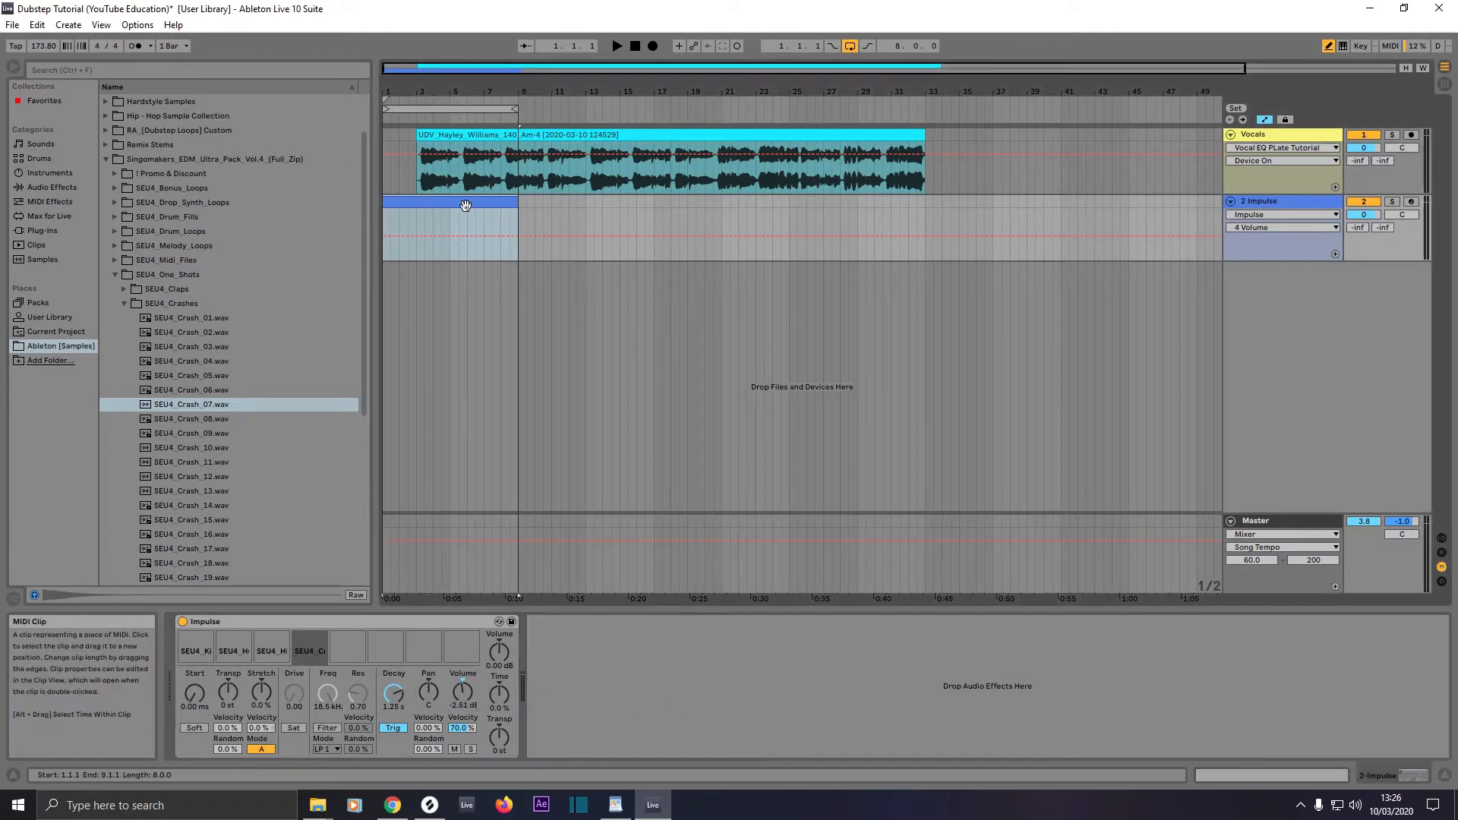
click(1265, 776)
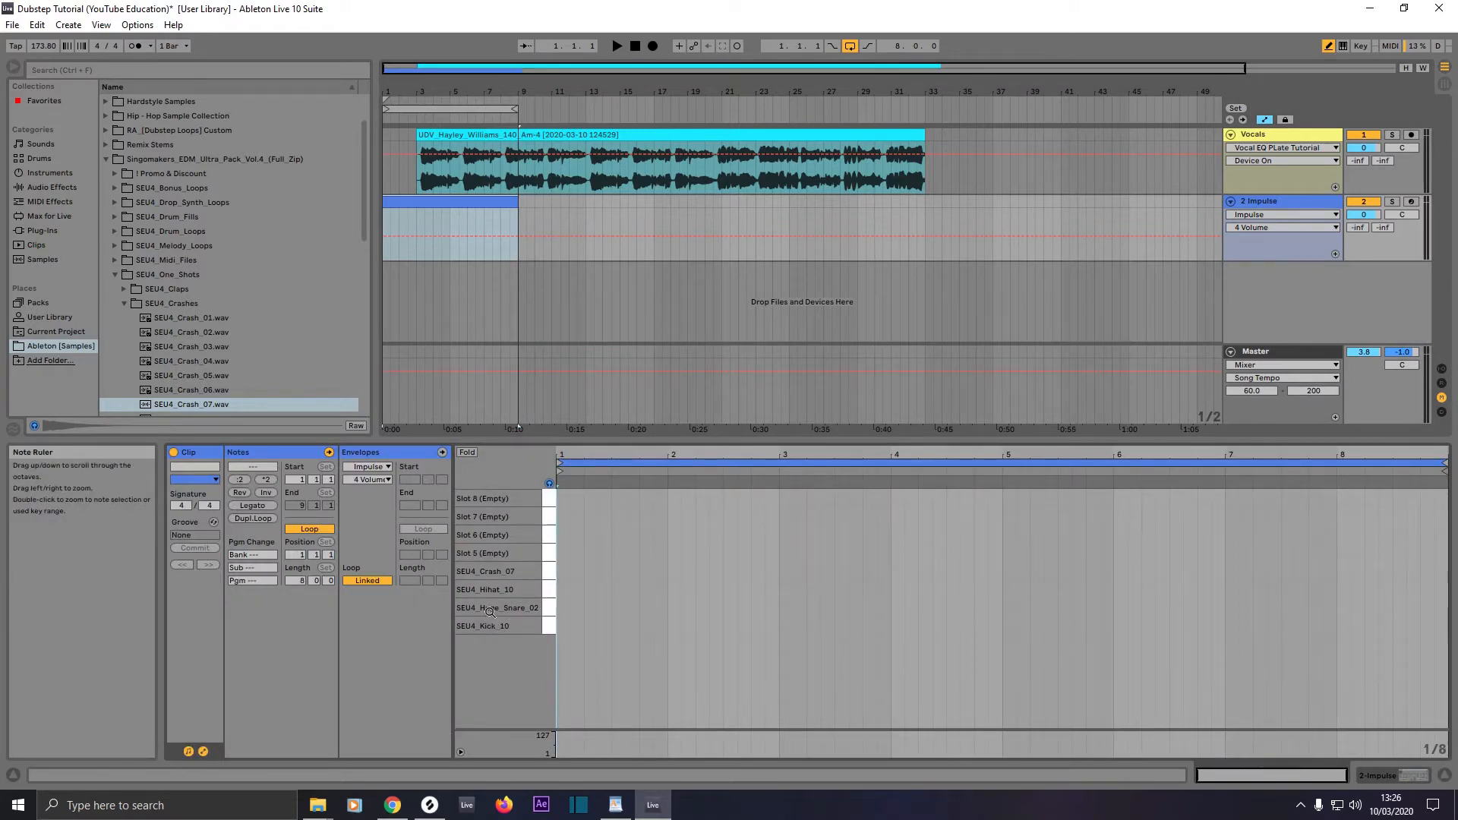
click(548, 631)
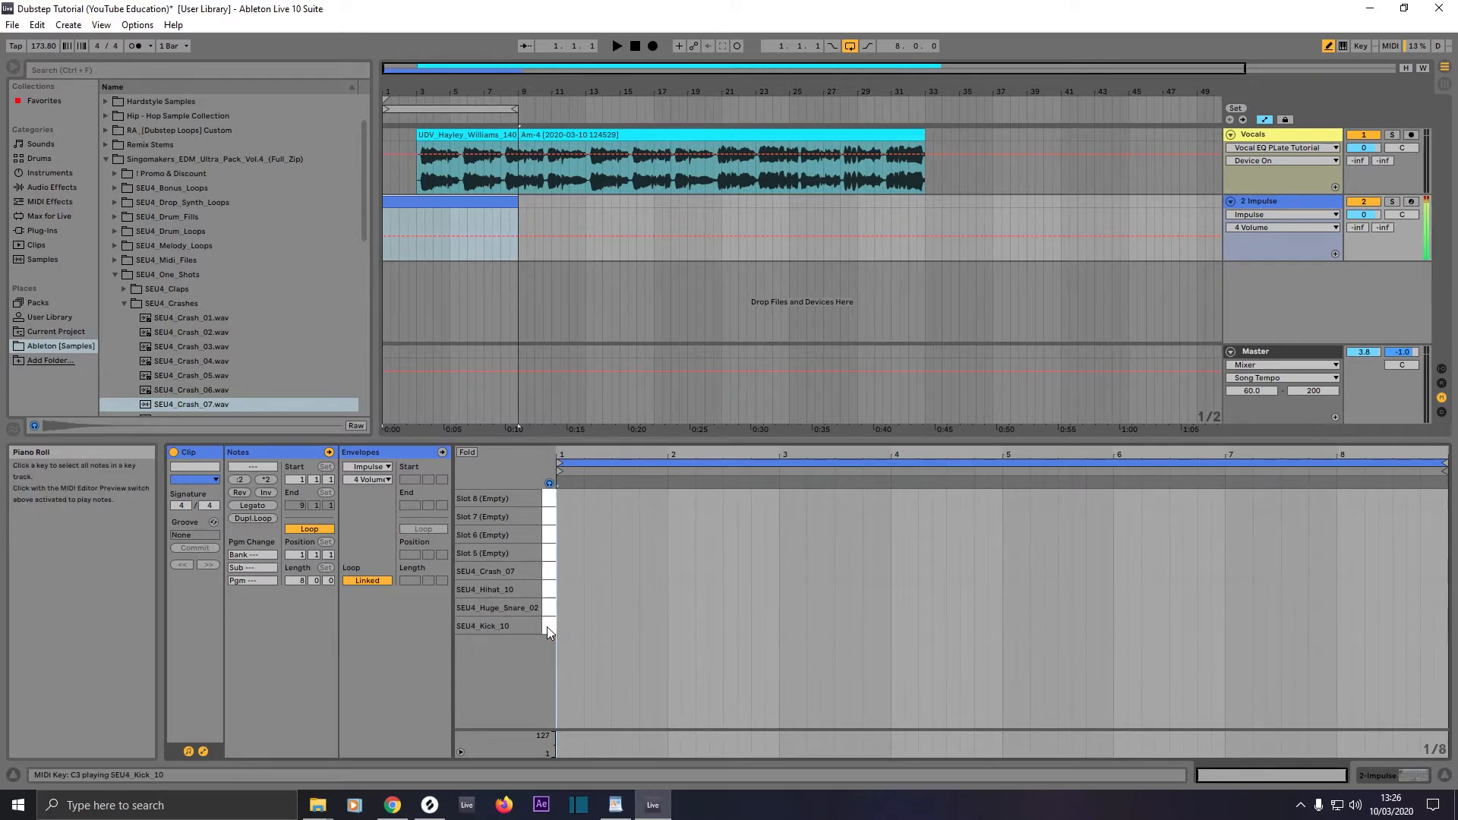
click(549, 613)
click(549, 589)
click(548, 628)
Step: On a 1/16 grid, draw kick notes at 1 and 2 and snare notes at 1.3, 2.3 and 2.4
right_click(678, 595)
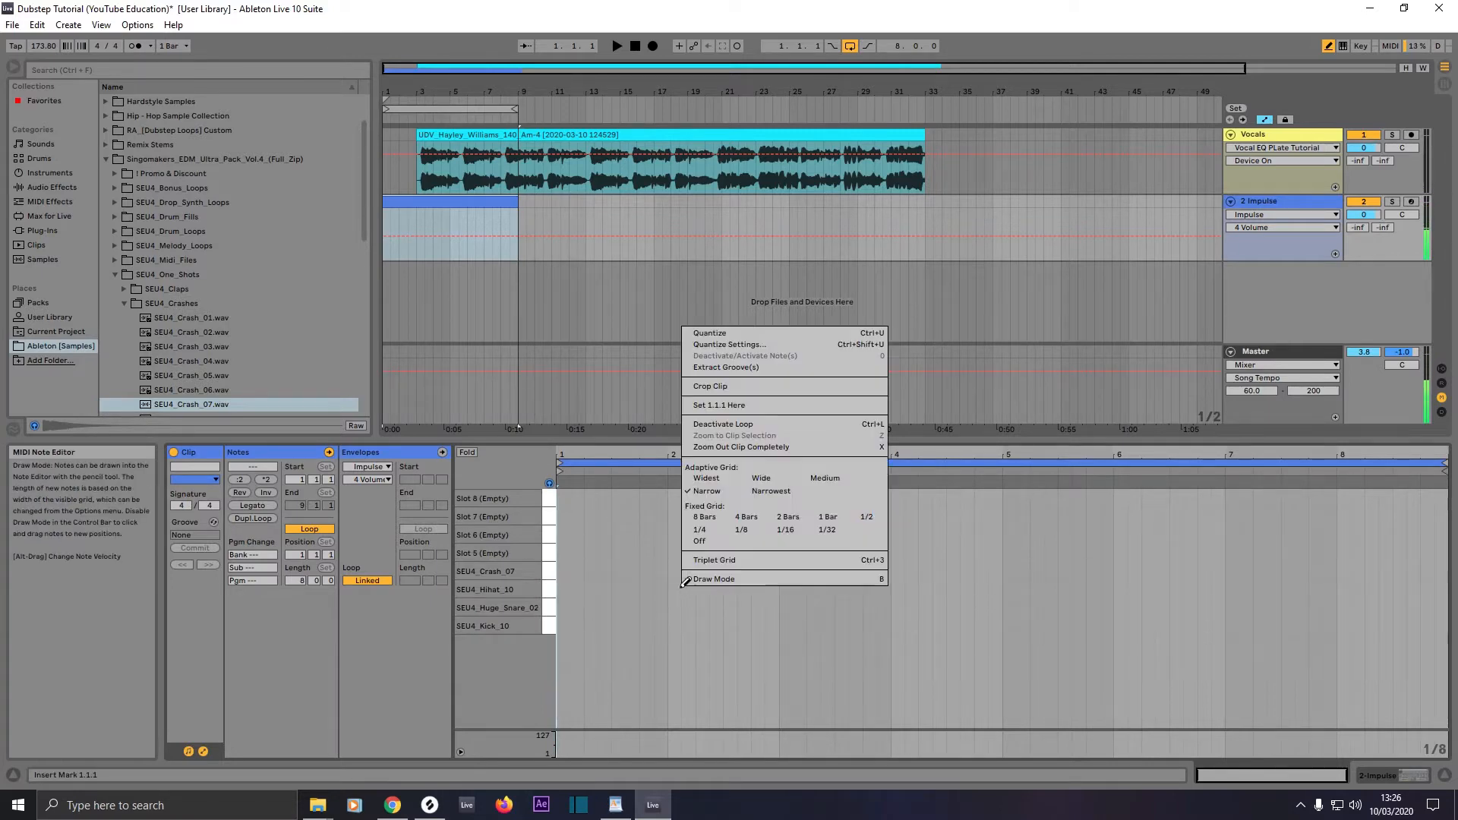
click(786, 531)
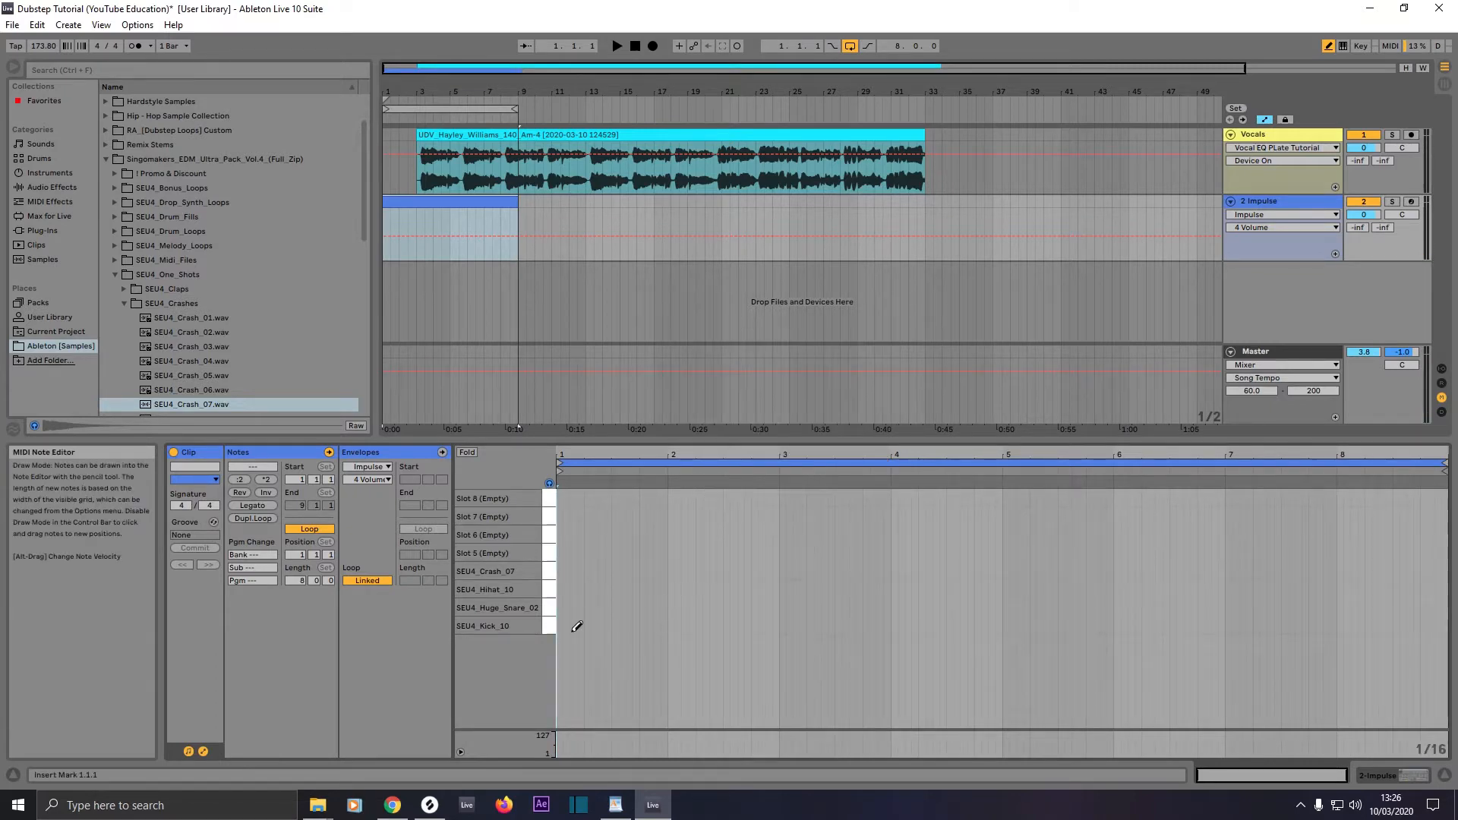
key(plus)
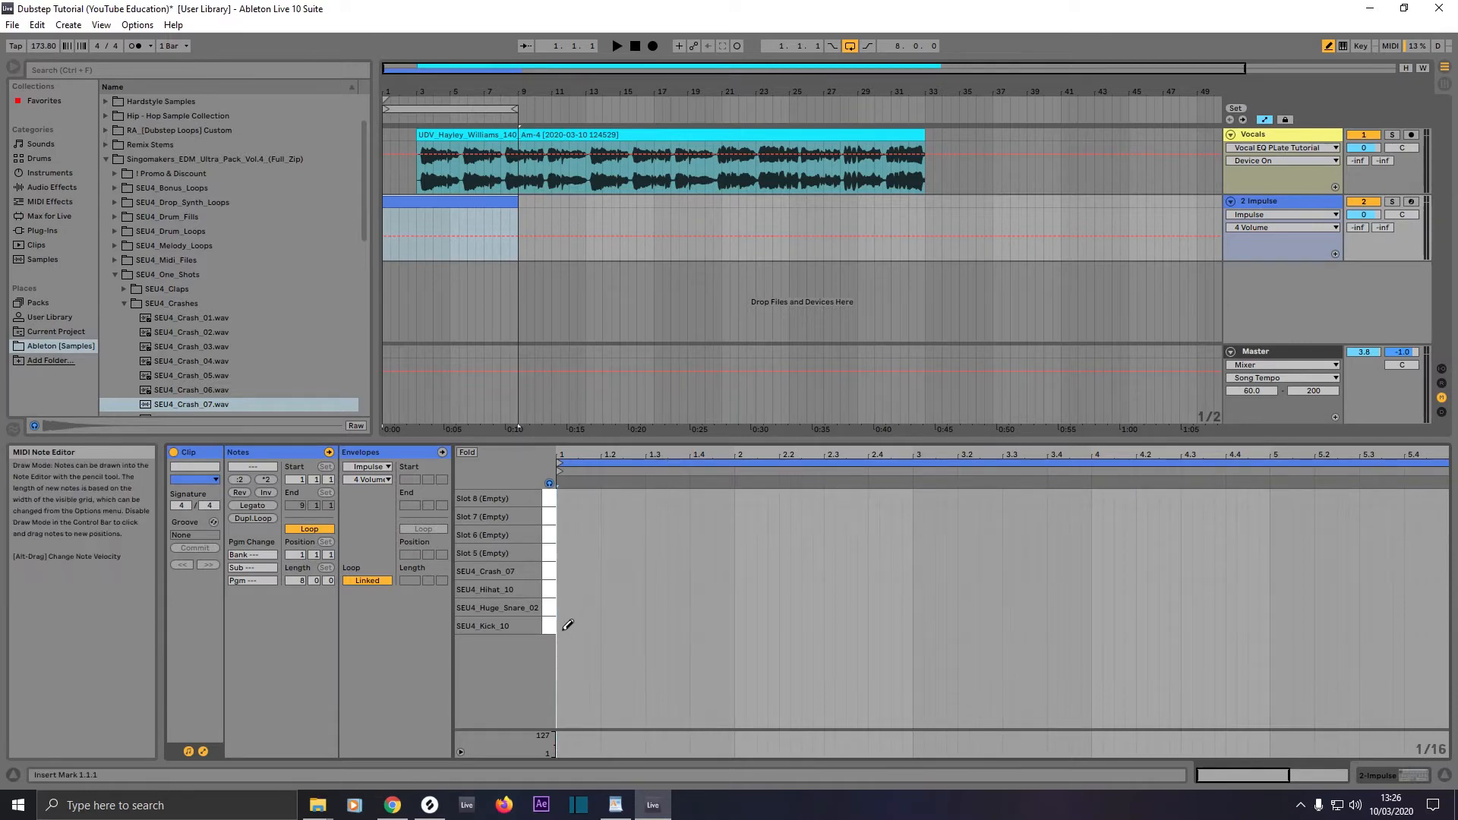
click(562, 626)
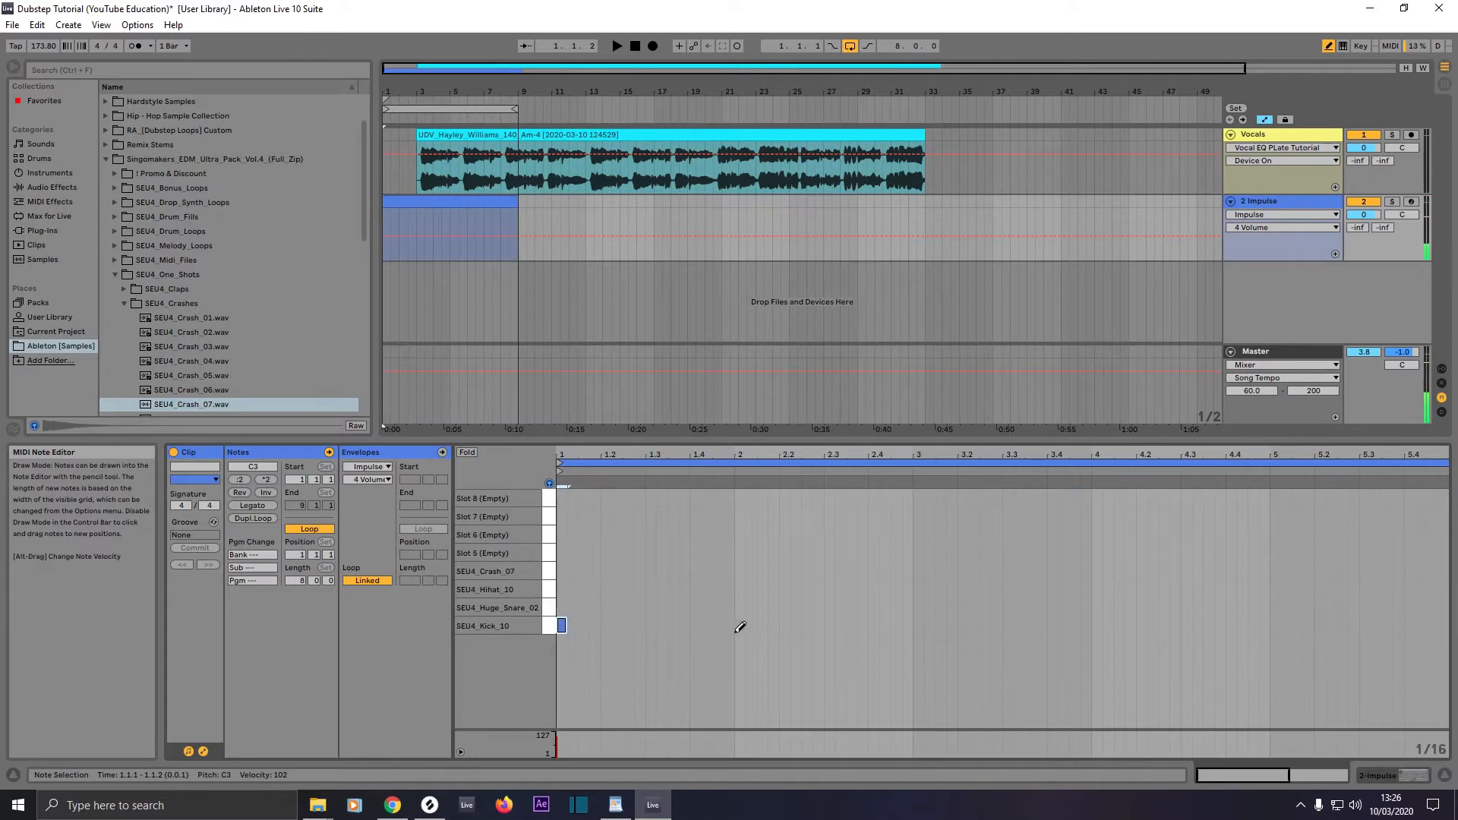
click(740, 625)
click(651, 608)
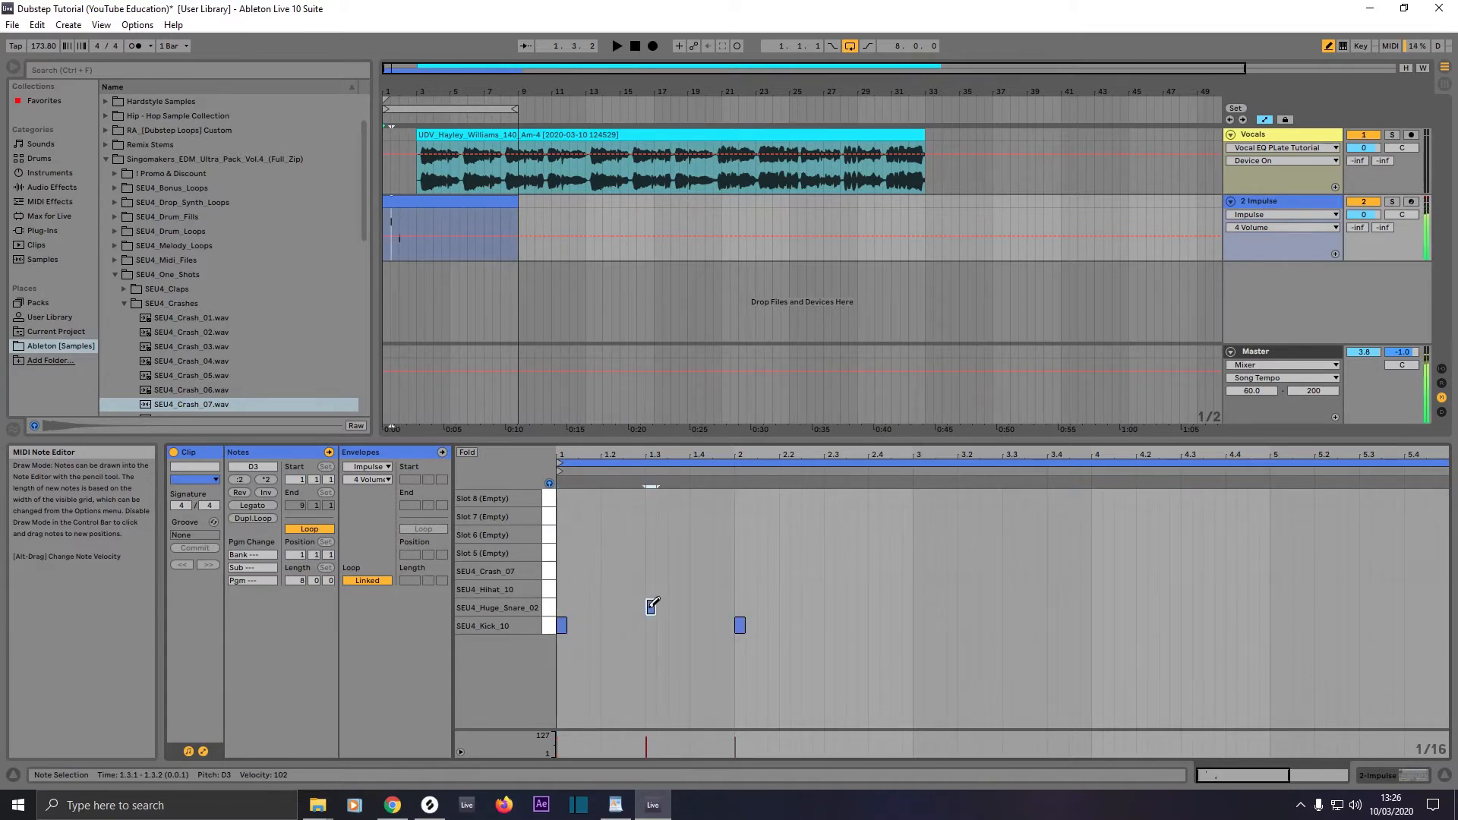
click(829, 606)
click(874, 607)
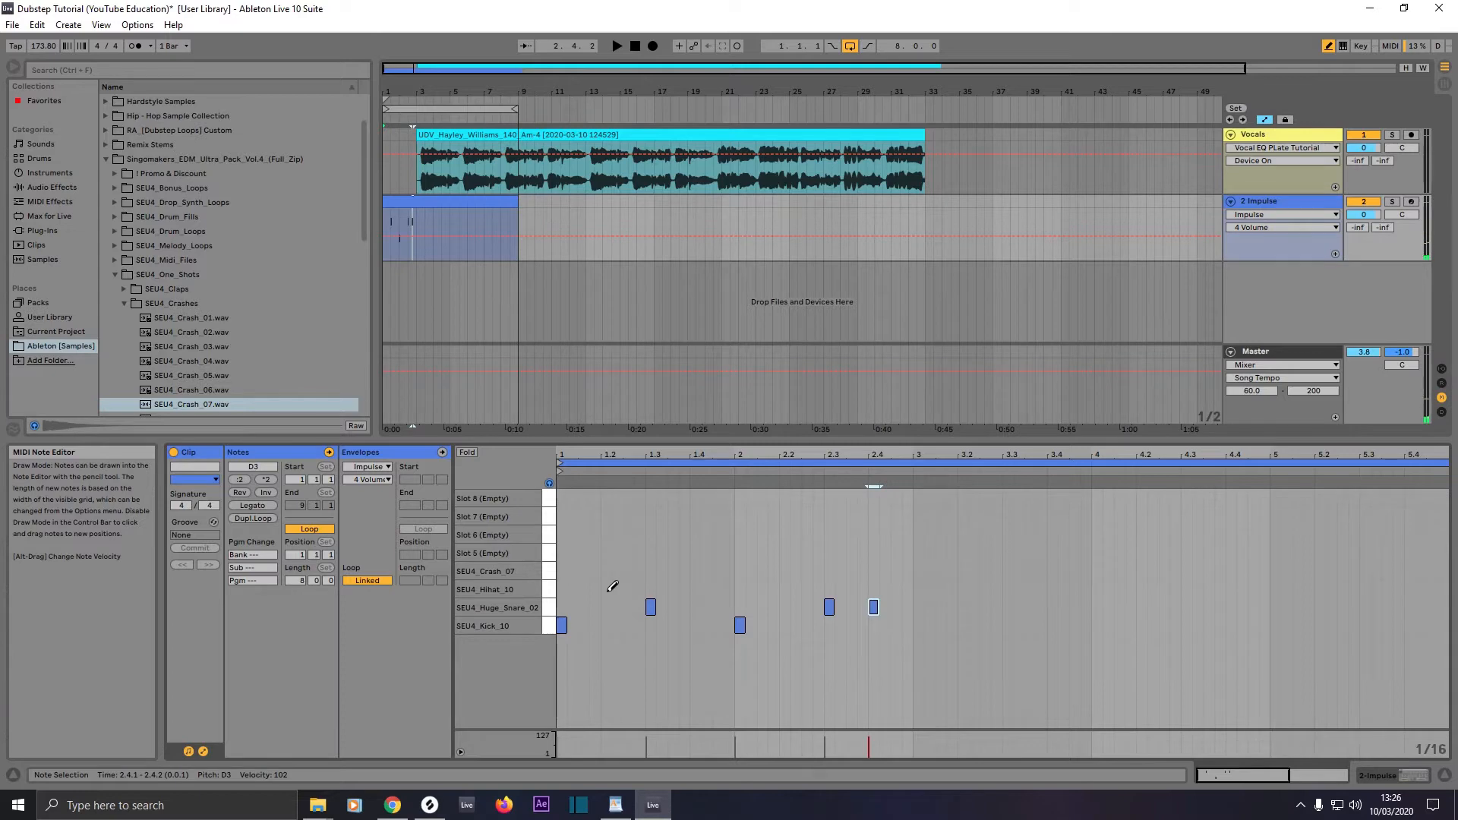
Step: Draw hi-hat notes at 1.2, 1.4, 2.2, 2.3.3, 2.4.3 and 2.4.4
click(606, 589)
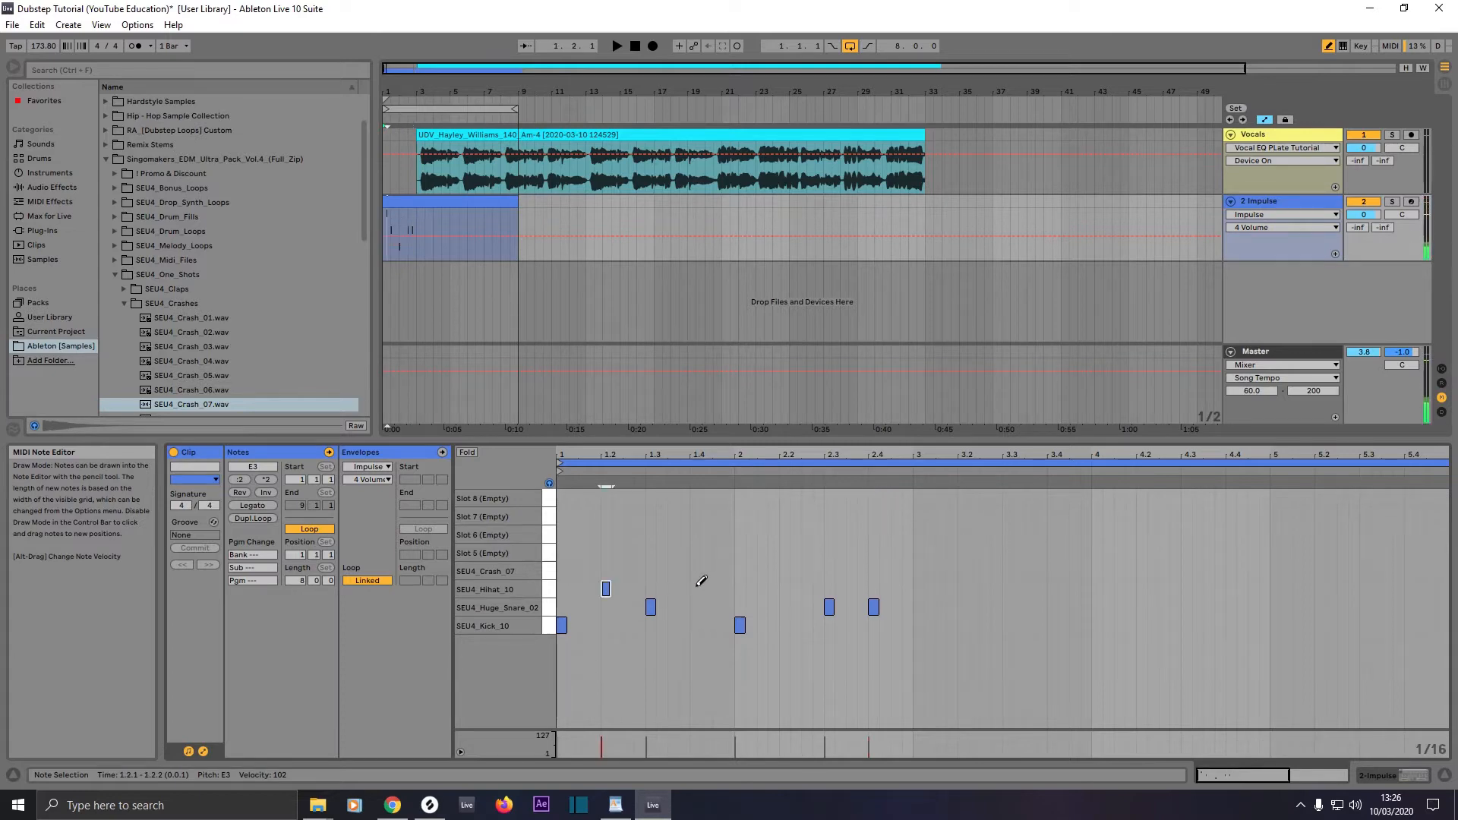
click(695, 589)
click(785, 589)
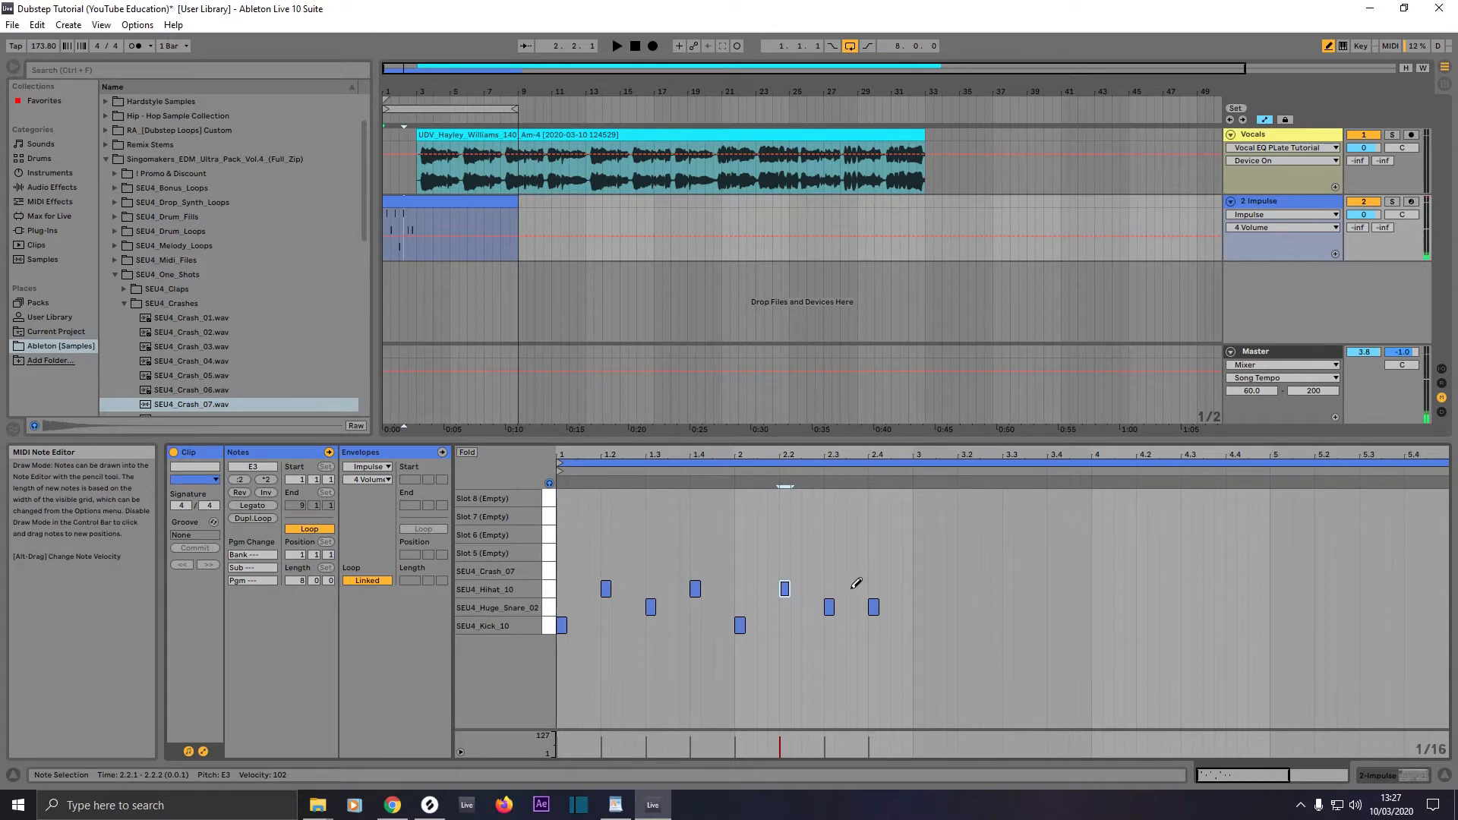
click(852, 589)
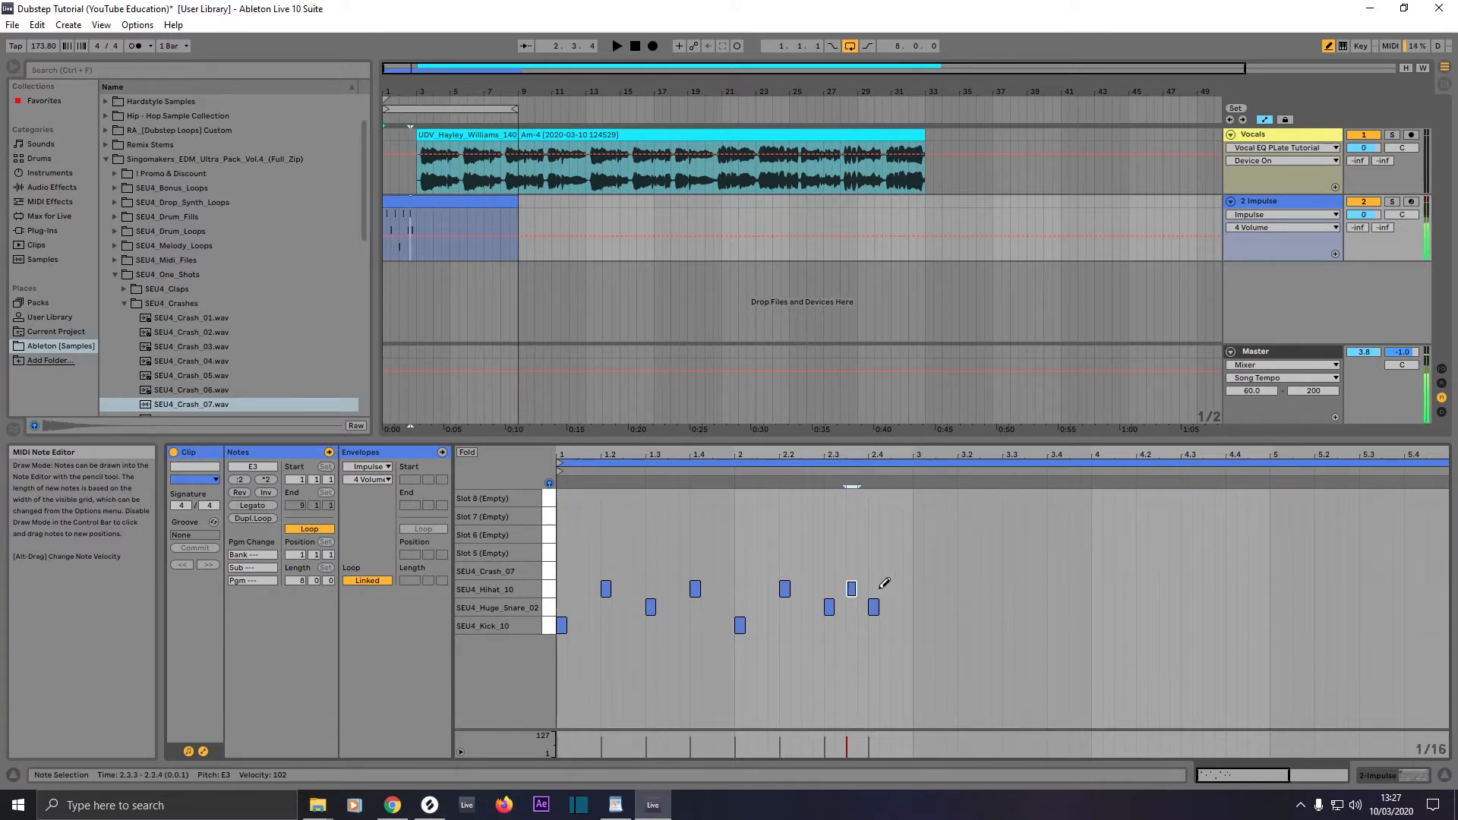
click(896, 590)
click(907, 589)
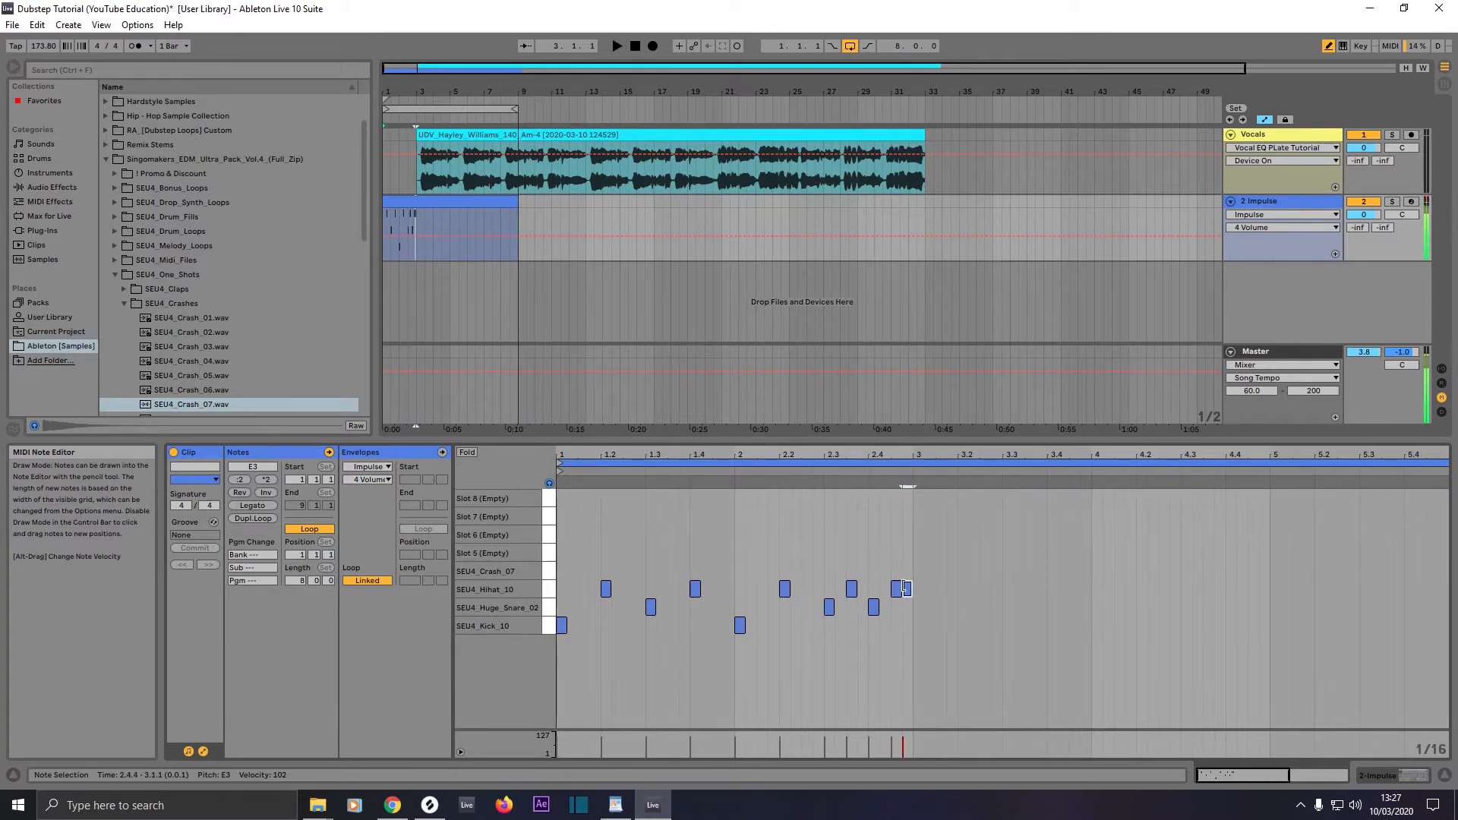
Step: Switch to a 1/2 note grid and draw a half-note crash at the start of bar 1
right_click(589, 551)
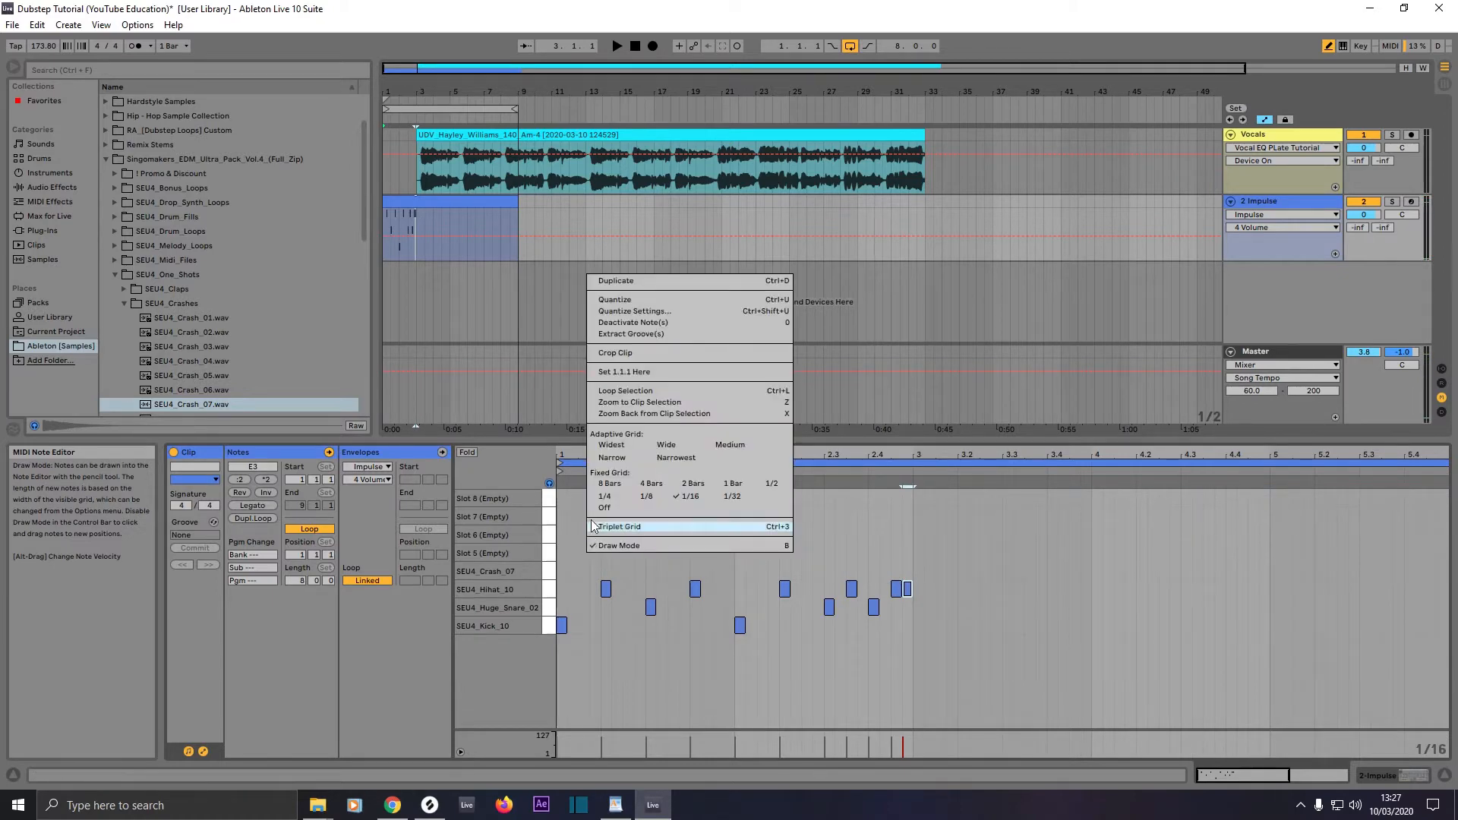
click(605, 498)
right_click(591, 536)
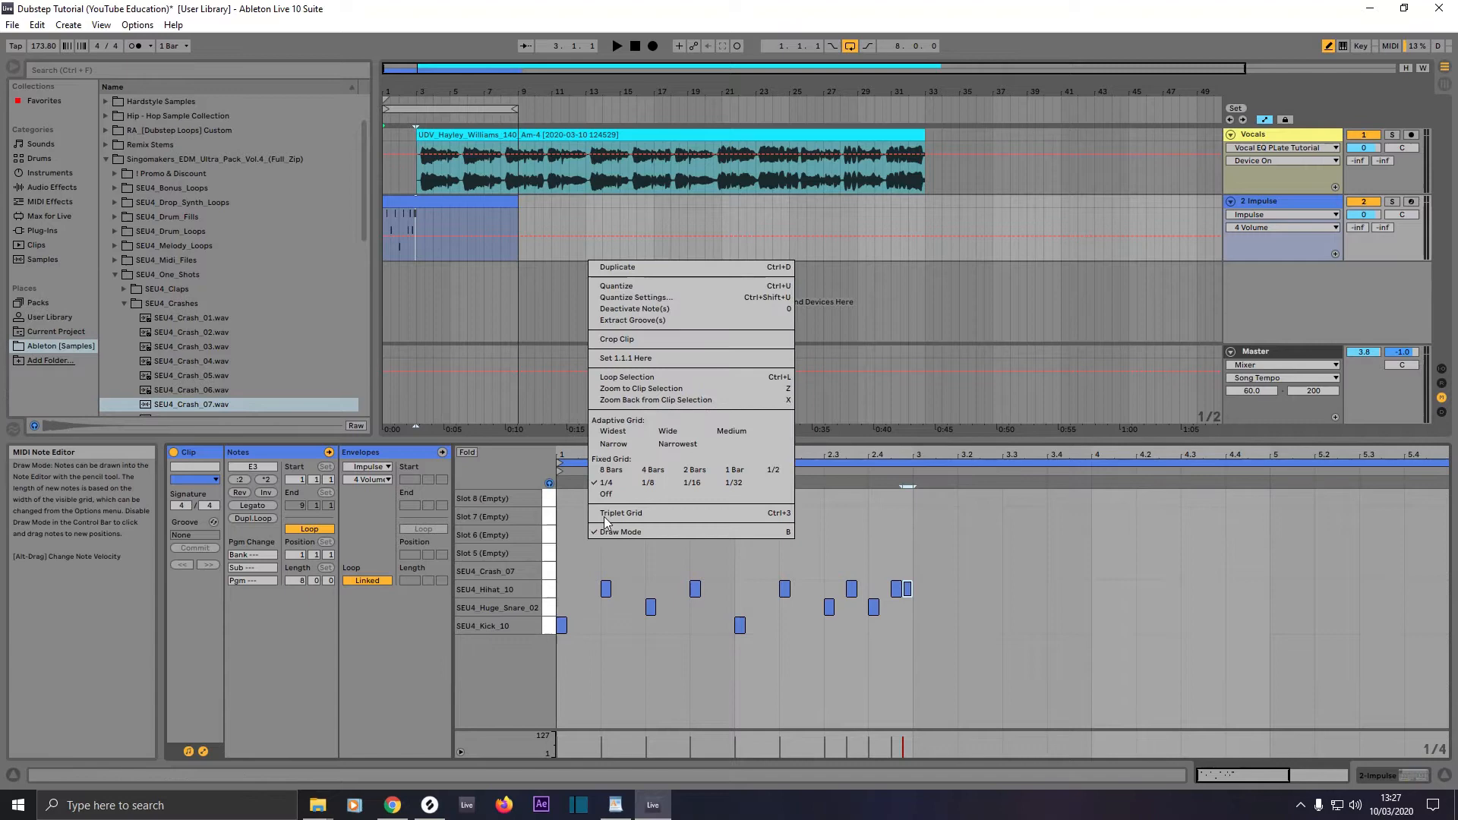
click(772, 471)
click(575, 566)
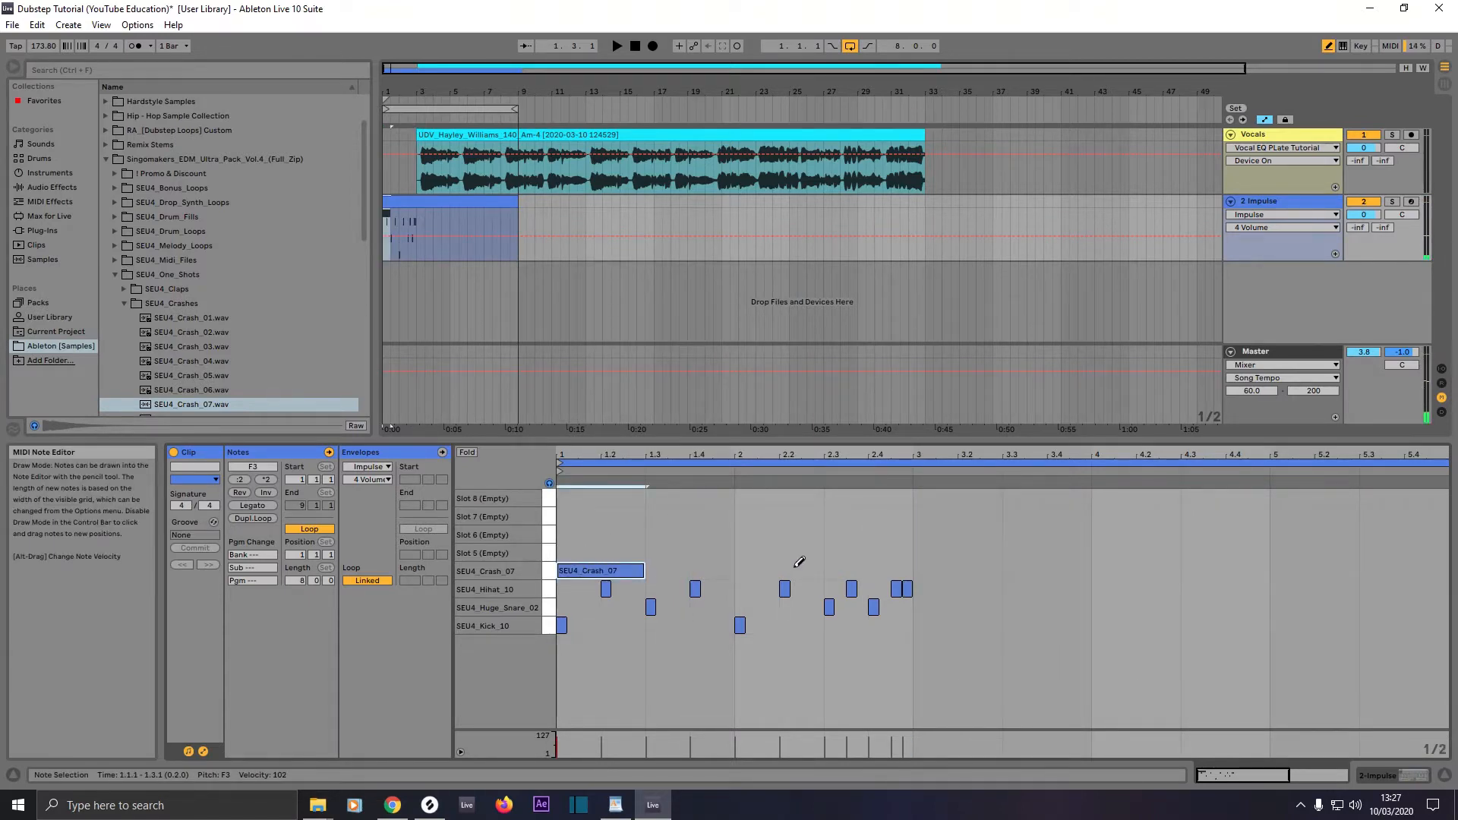
Step: Draw quarter-note crashes at 2 and 2.4 on a 1/4 grid, and return the grid to 1/16
right_click(765, 560)
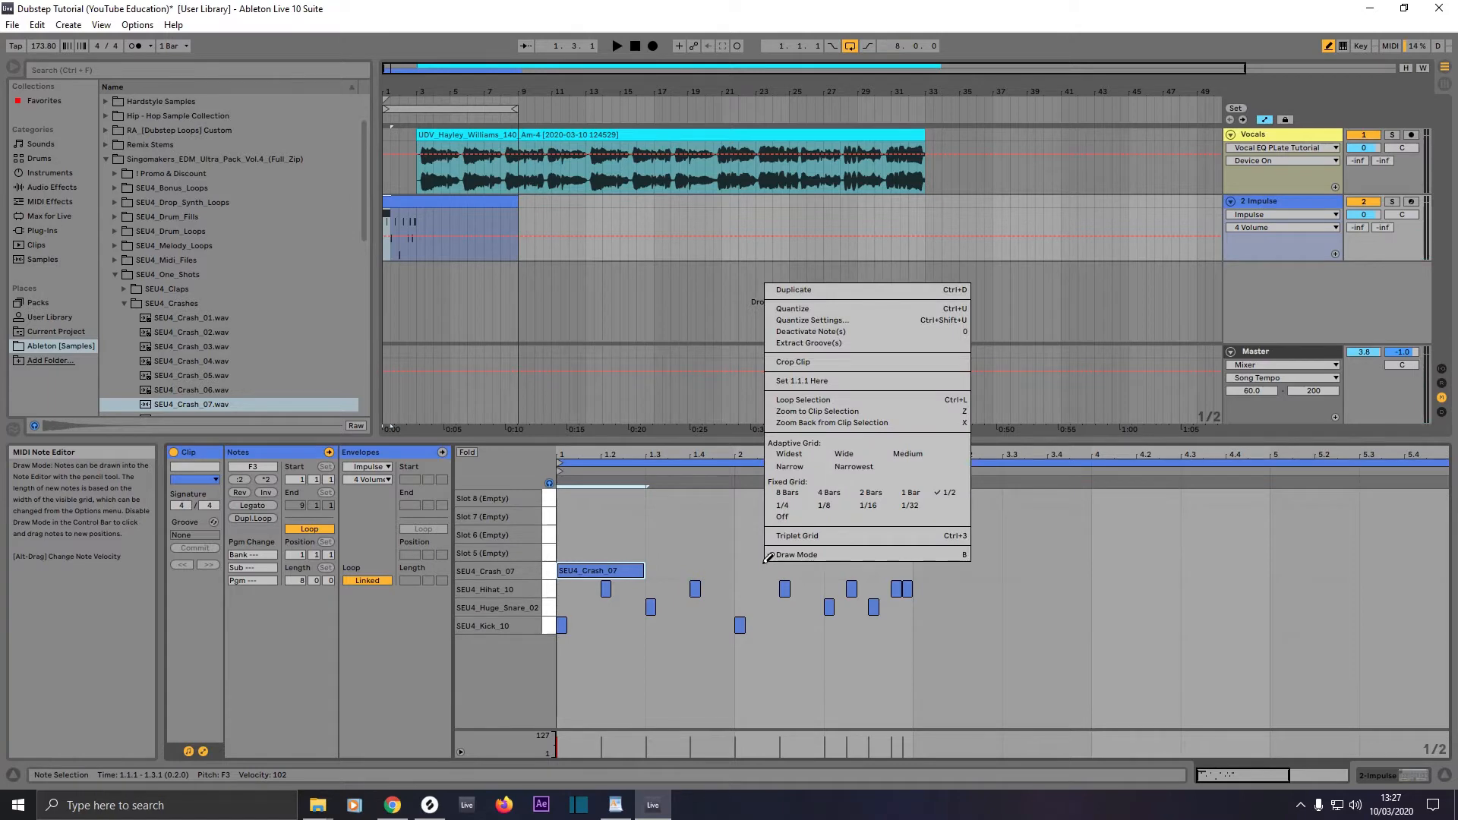
click(782, 505)
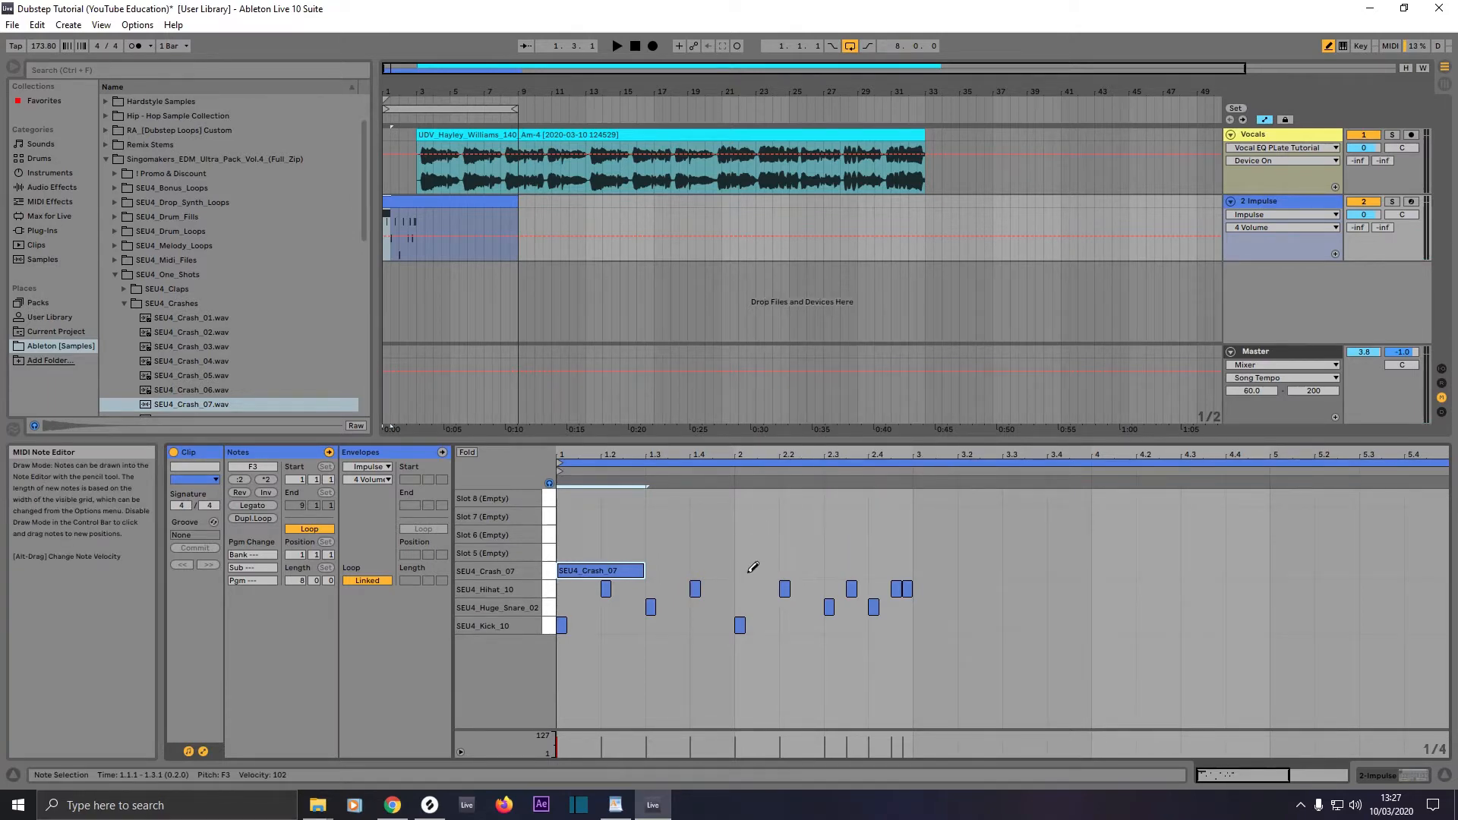
click(750, 570)
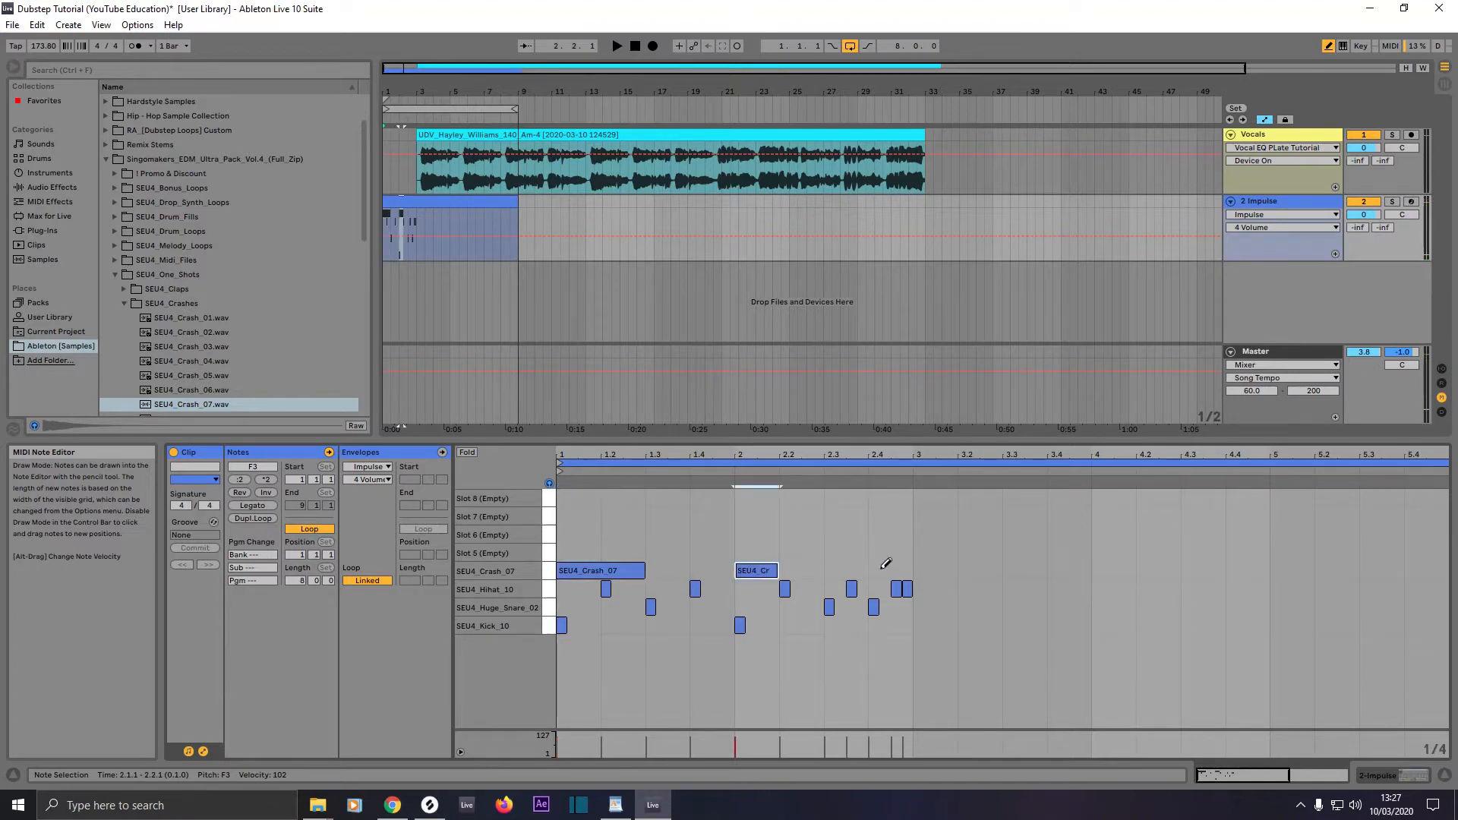
click(882, 568)
right_click(839, 536)
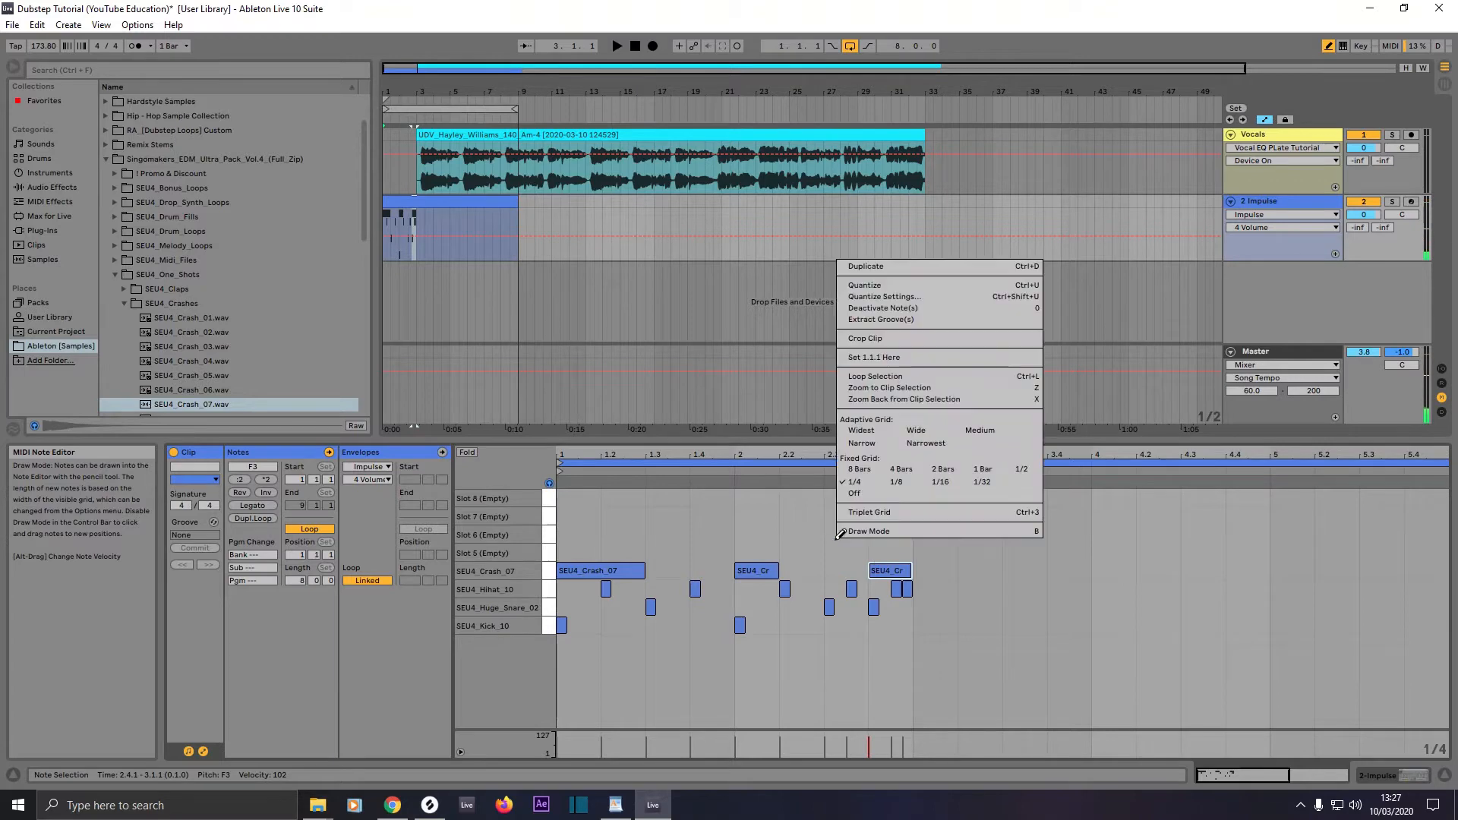
click(944, 483)
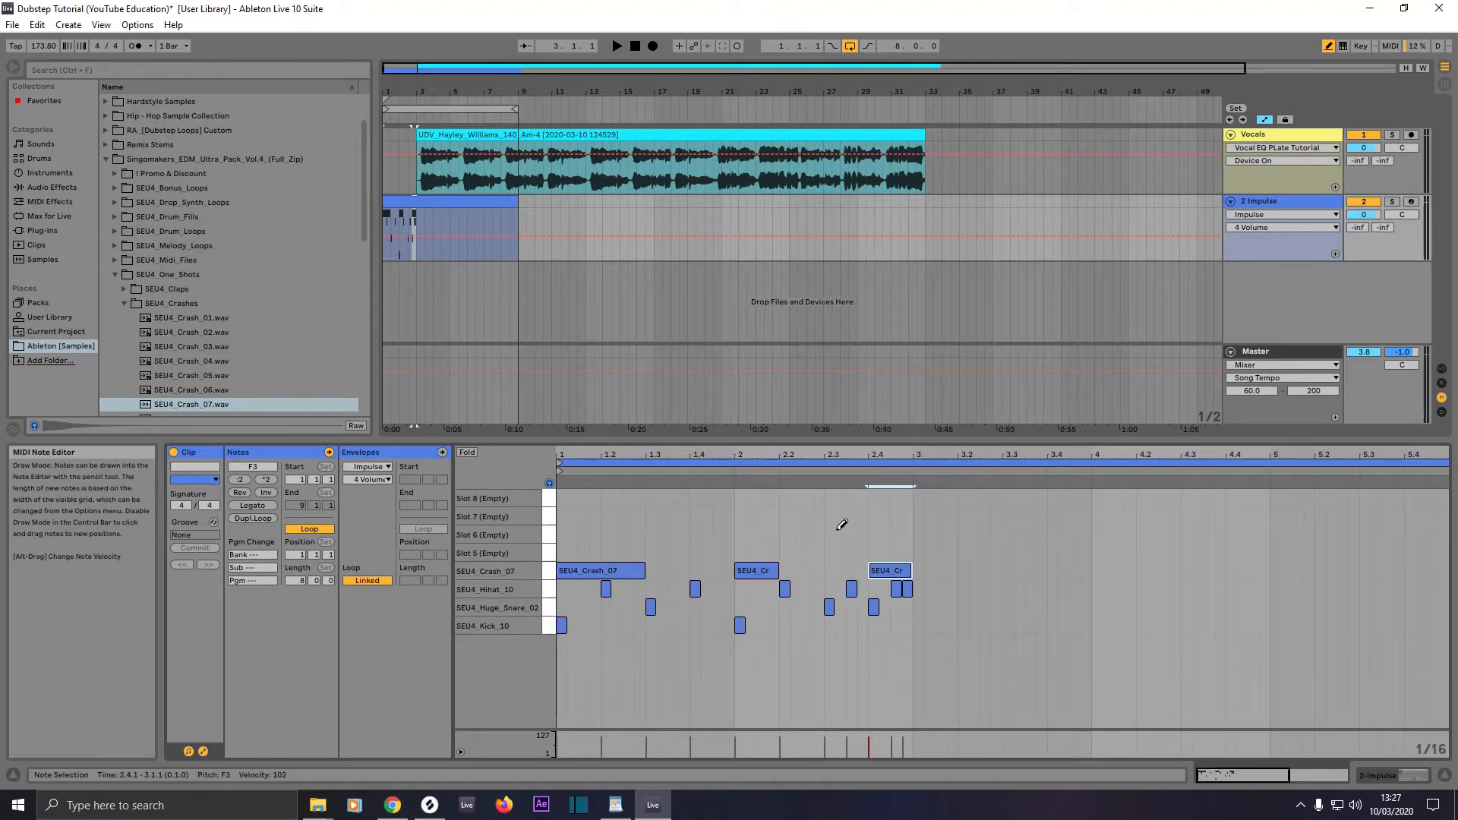
Step: Turn off draw mode and duplicate the entire two-bar drum pattern three times to fill the eight-bar clip
scroll(837, 530, down, 3)
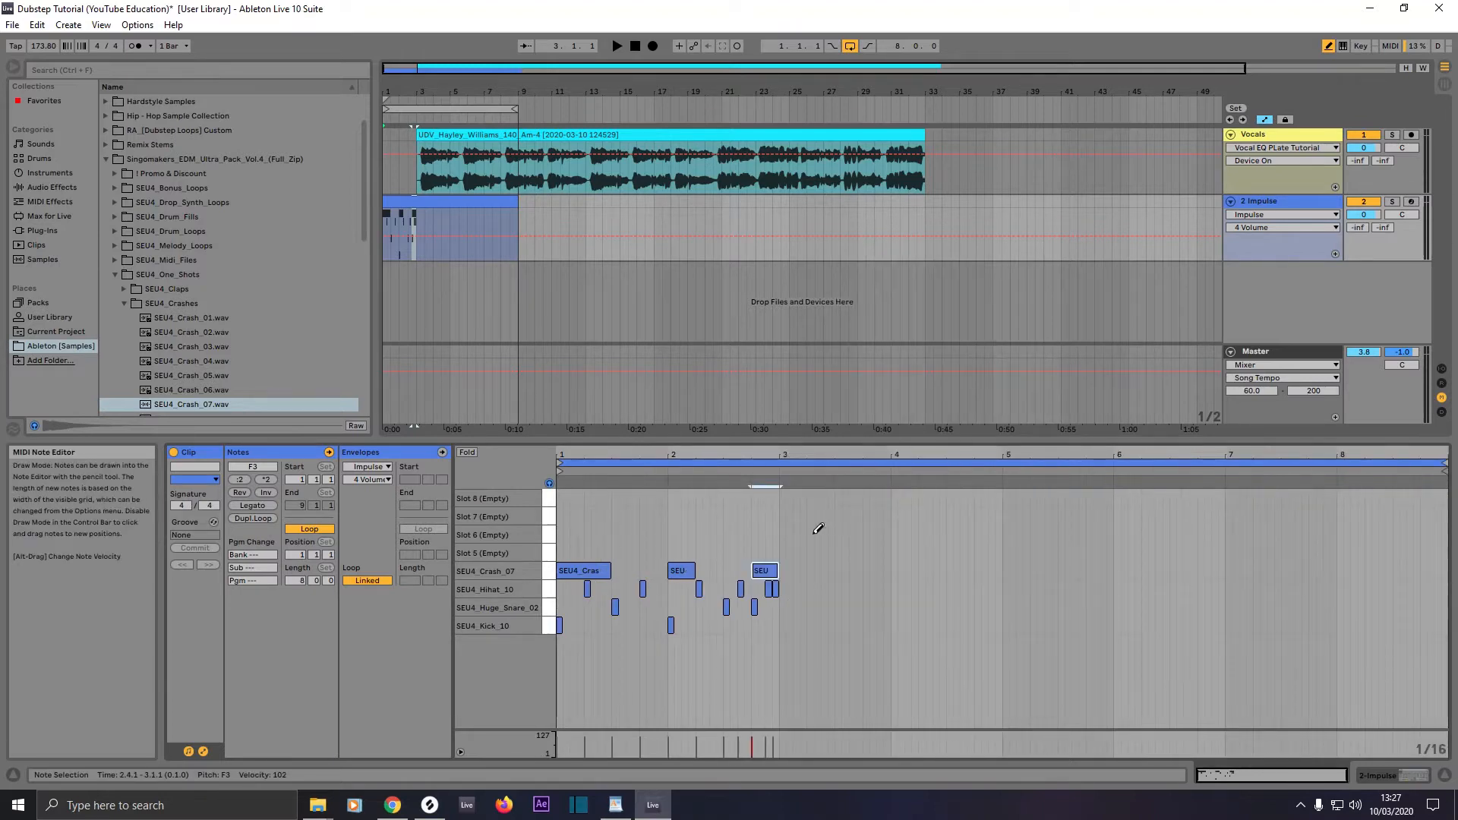
key(b)
click(813, 535)
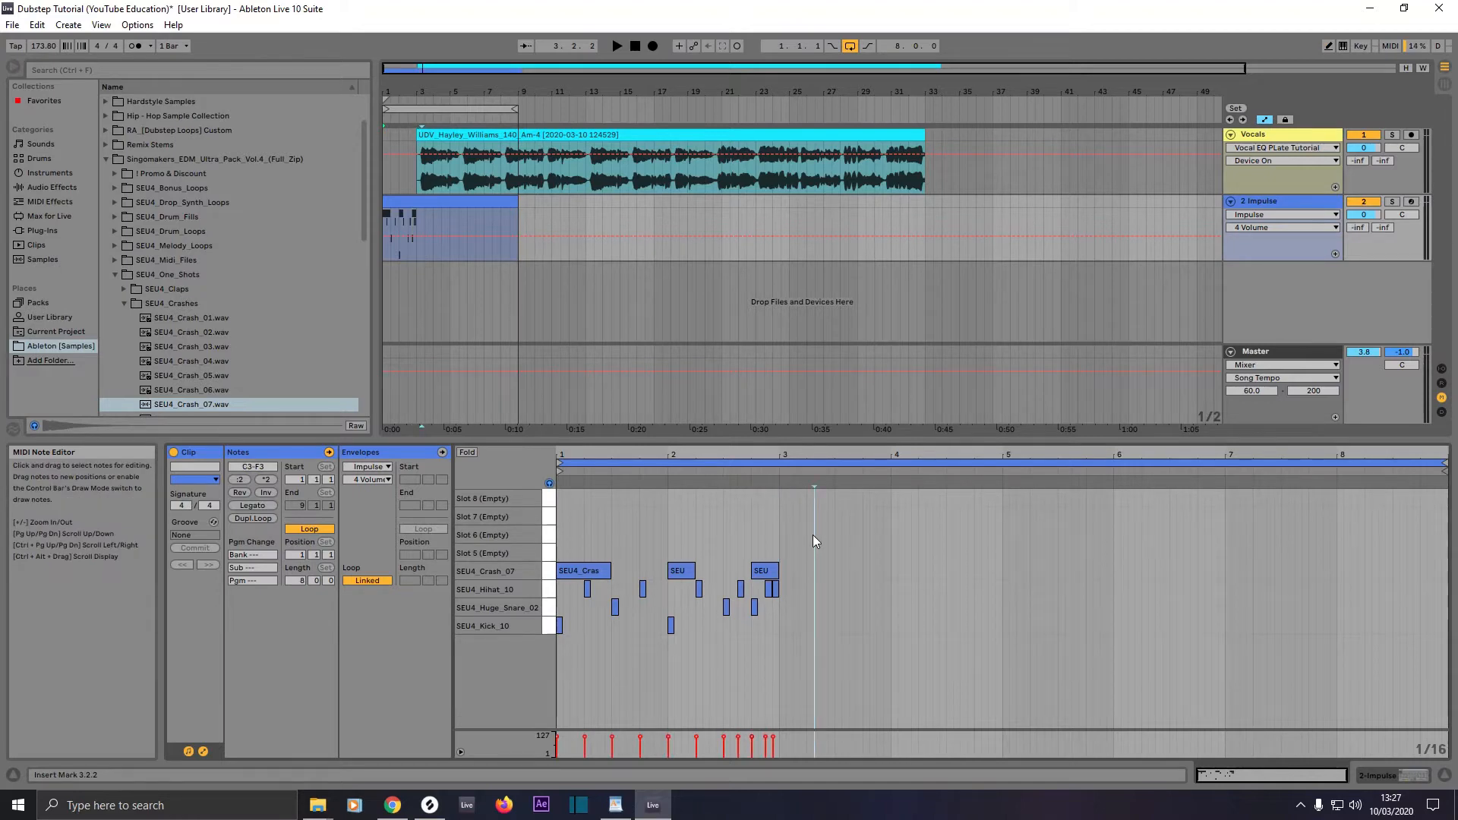
key(ctrl+a)
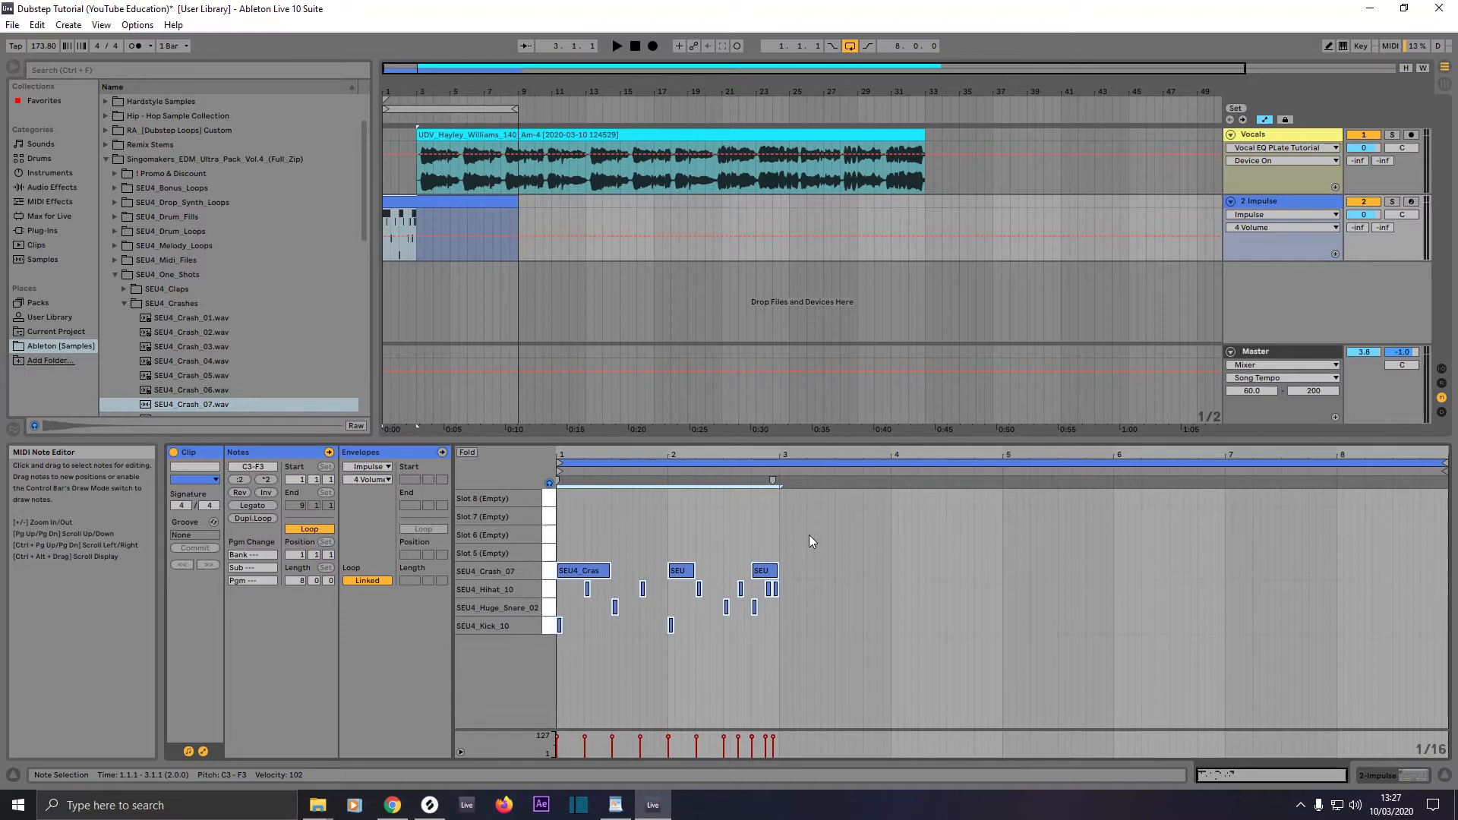
key(ctrl+d)
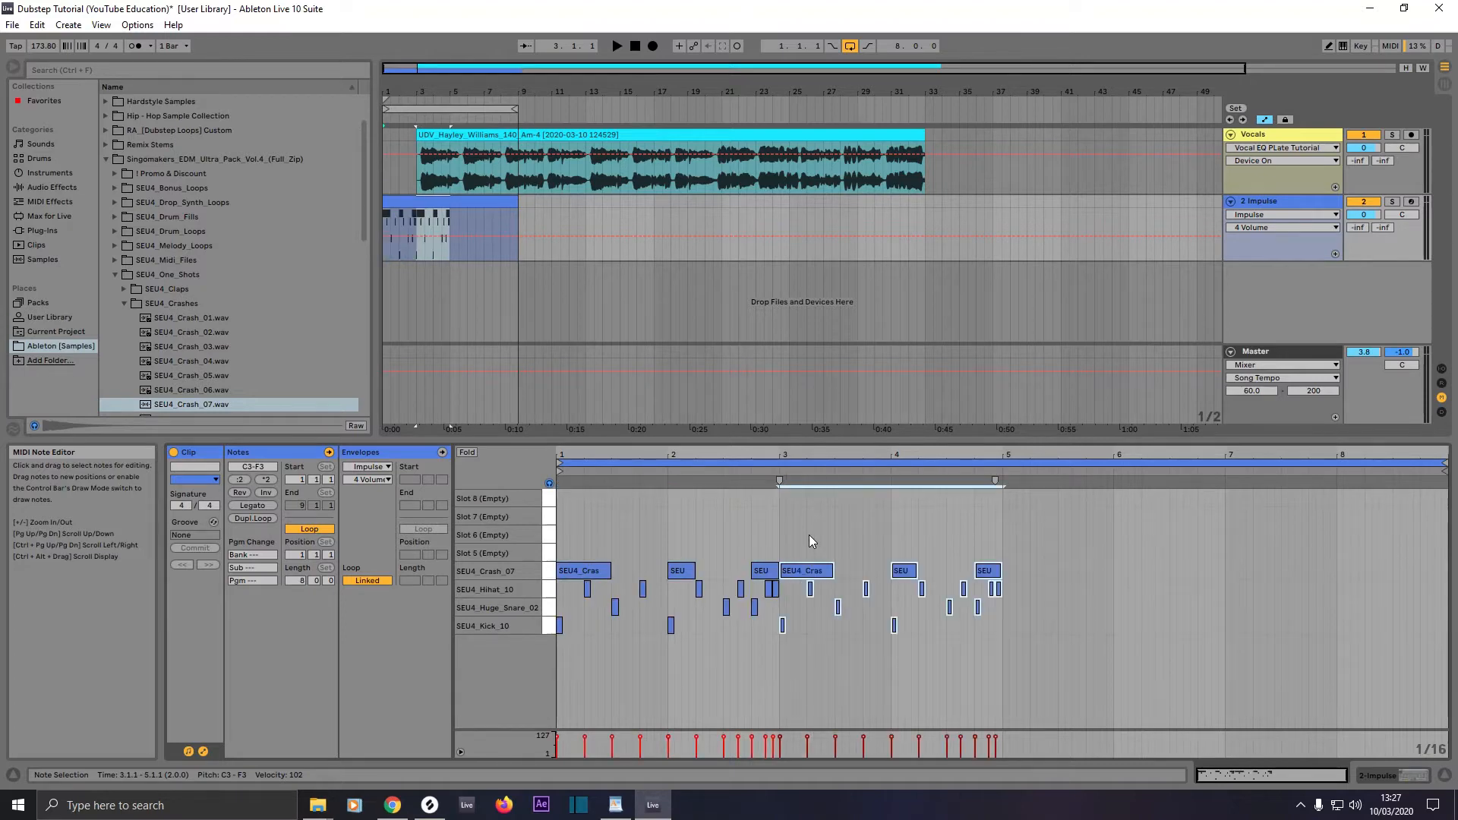
key(ctrl+d)
key(ctrl+d)
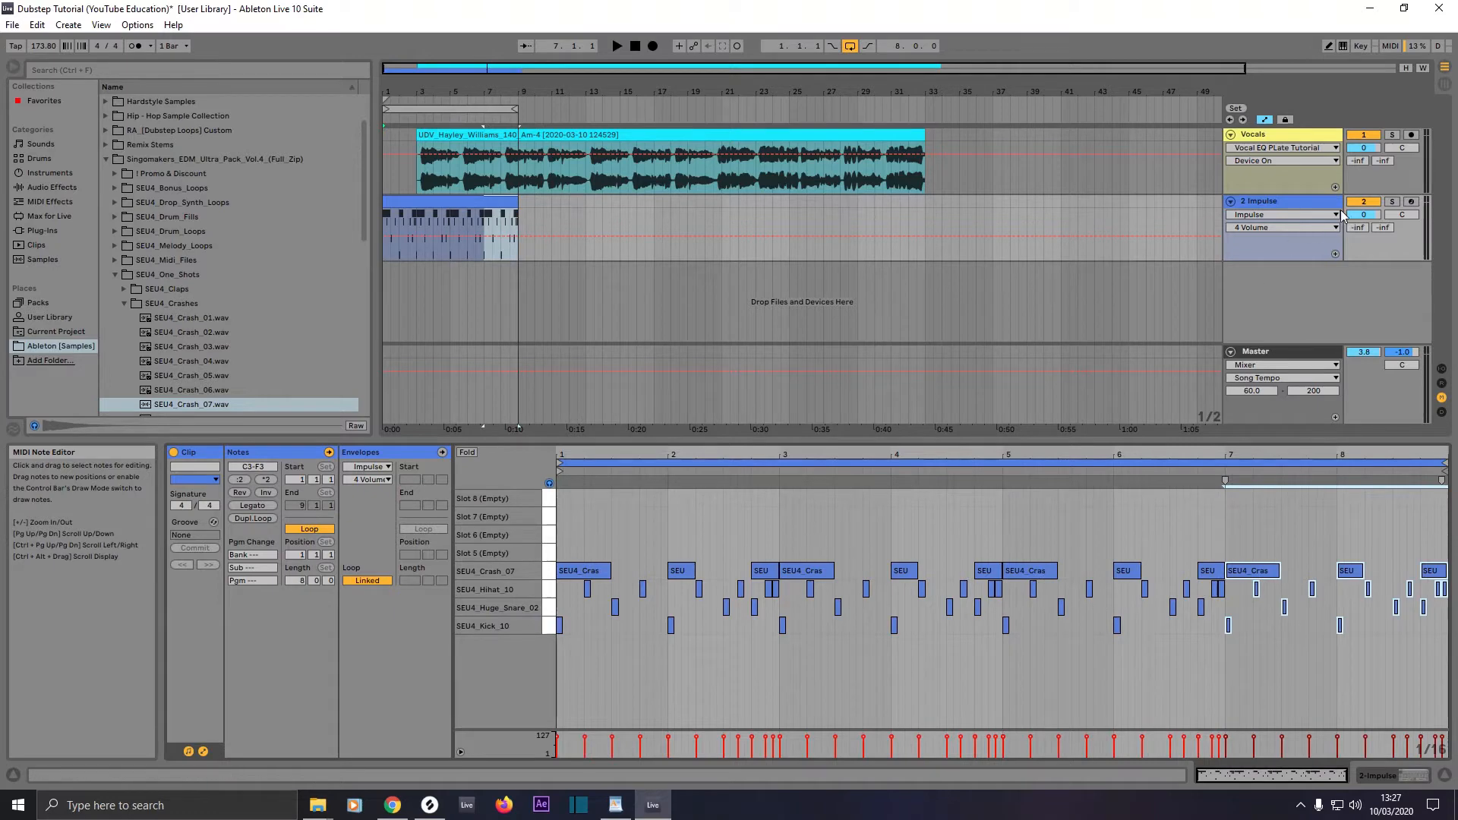
Step: Solo the Impulse track and vary bar 4: kick at 4.3 in place of the snare, snare at 4.2, hi-hats rearranged around it
click(1392, 202)
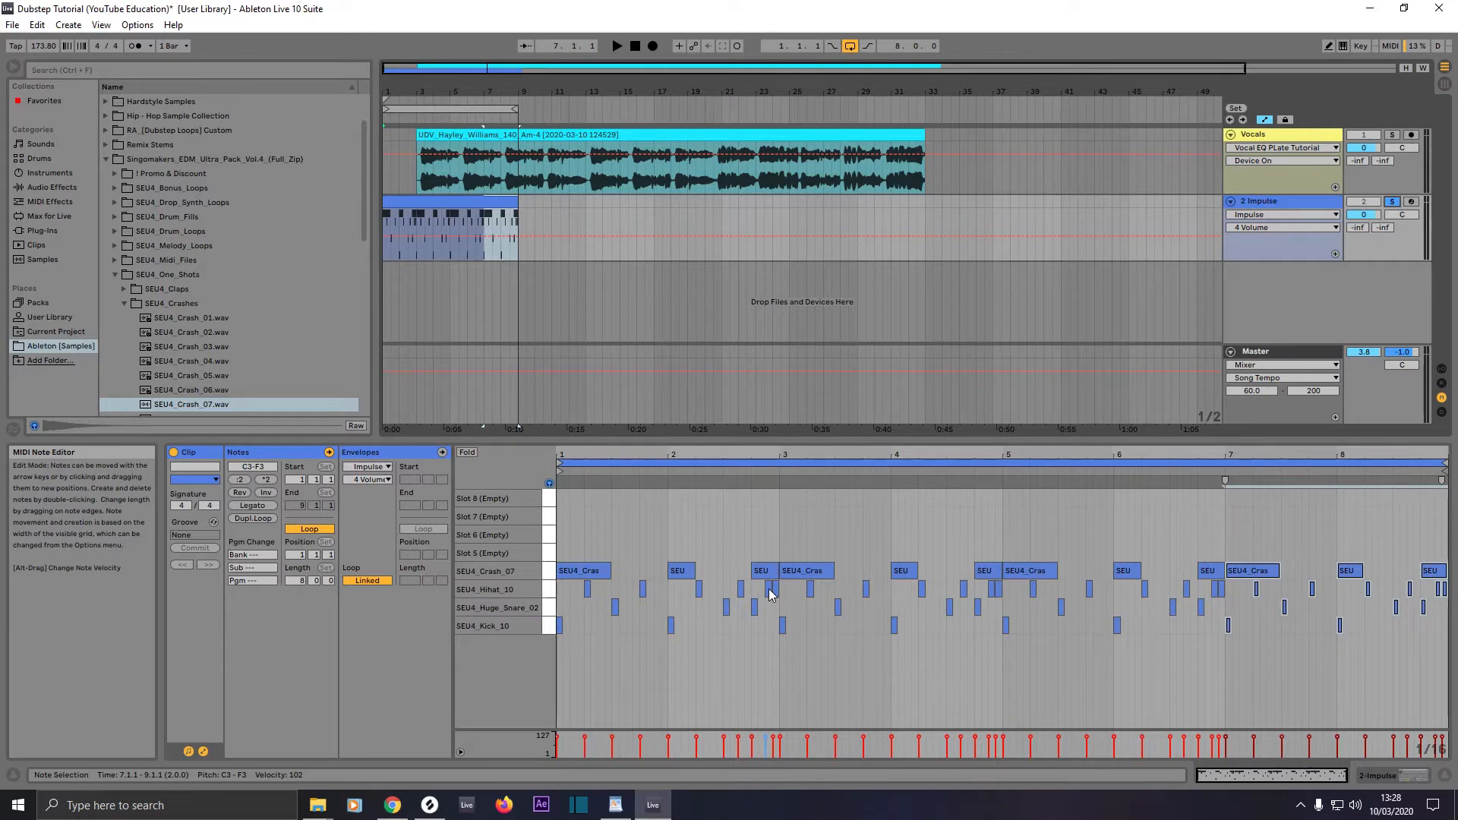
key(b)
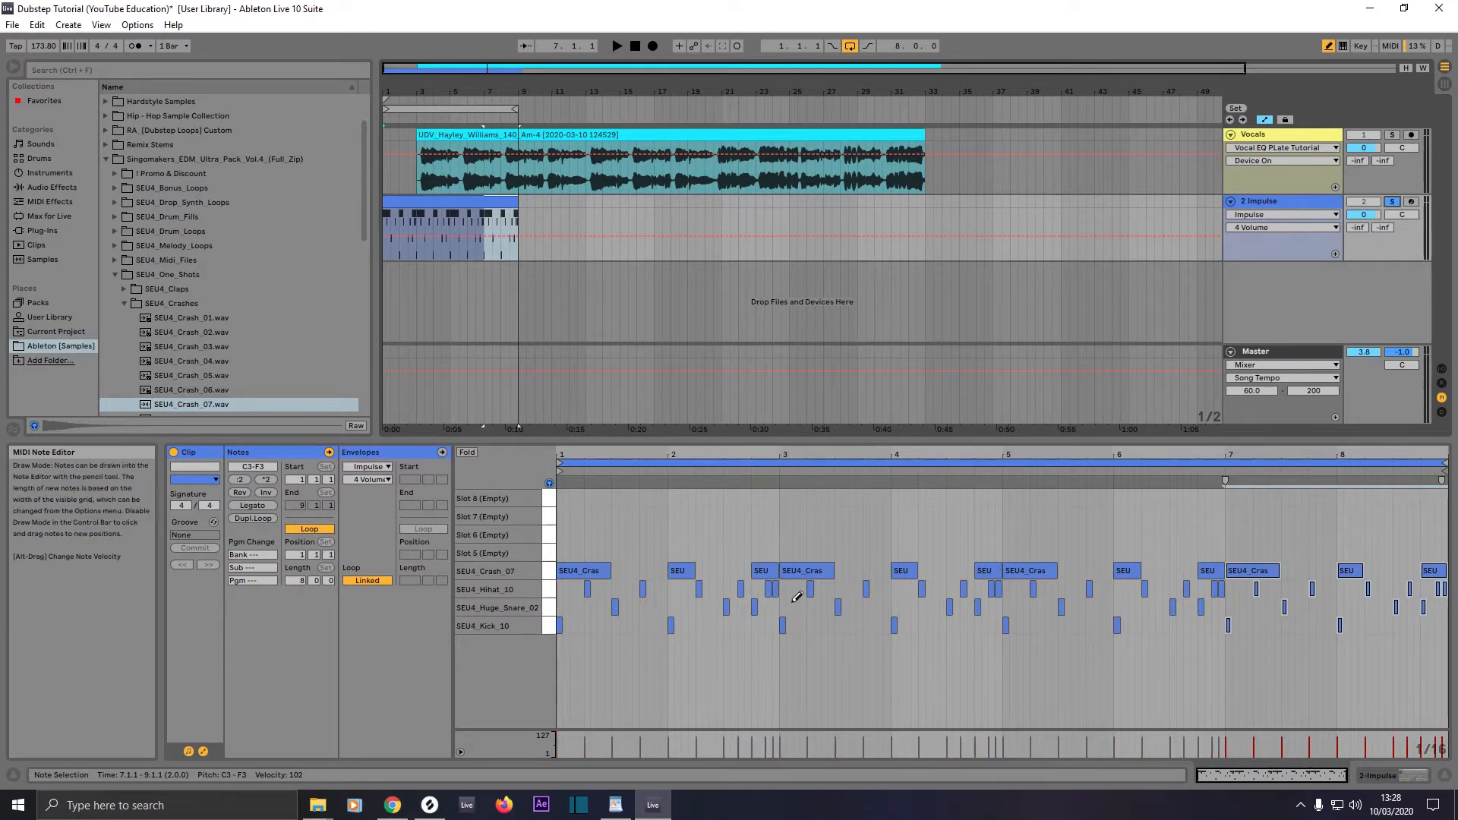
click(949, 625)
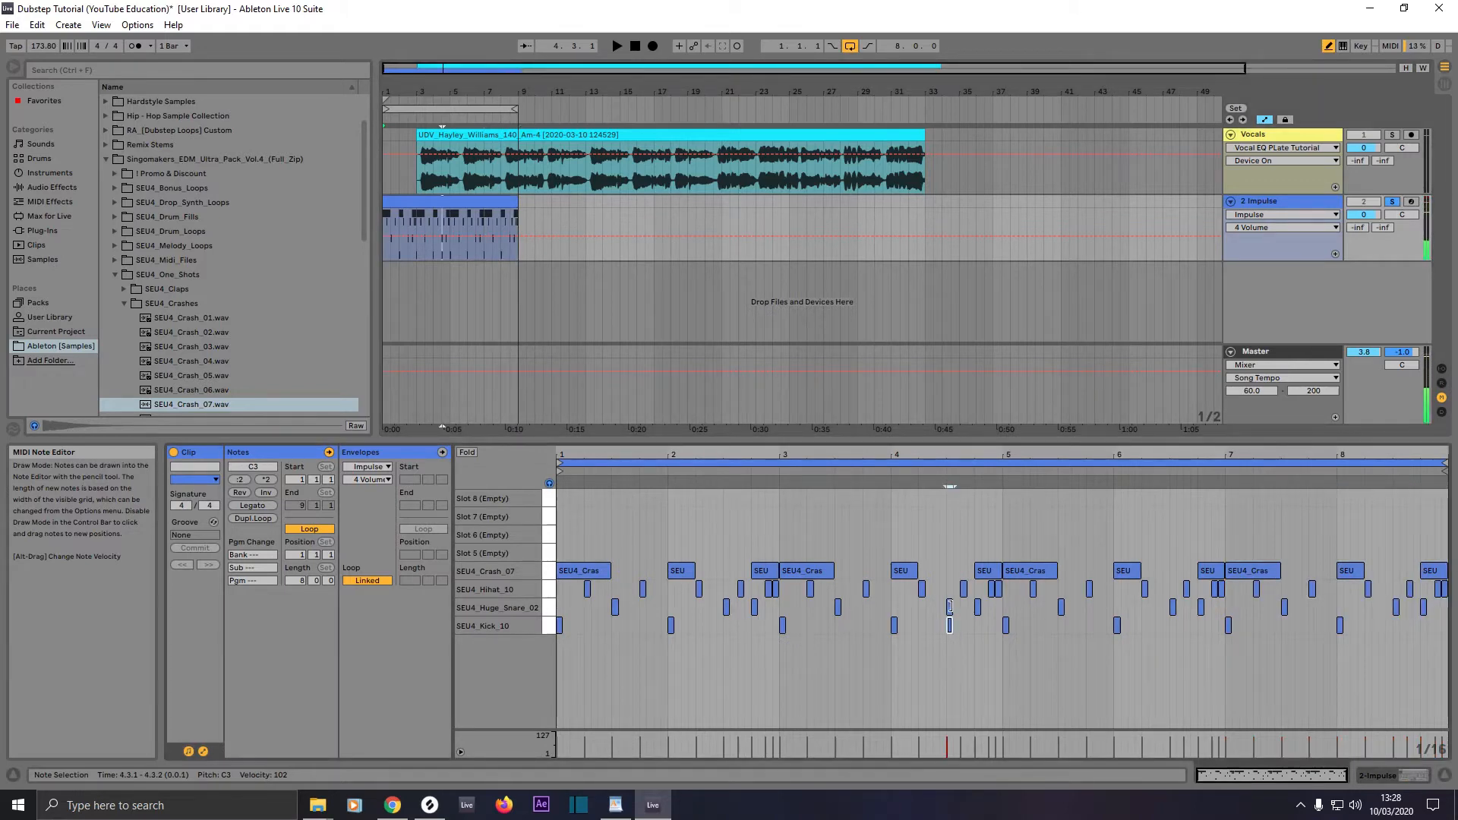
click(949, 606)
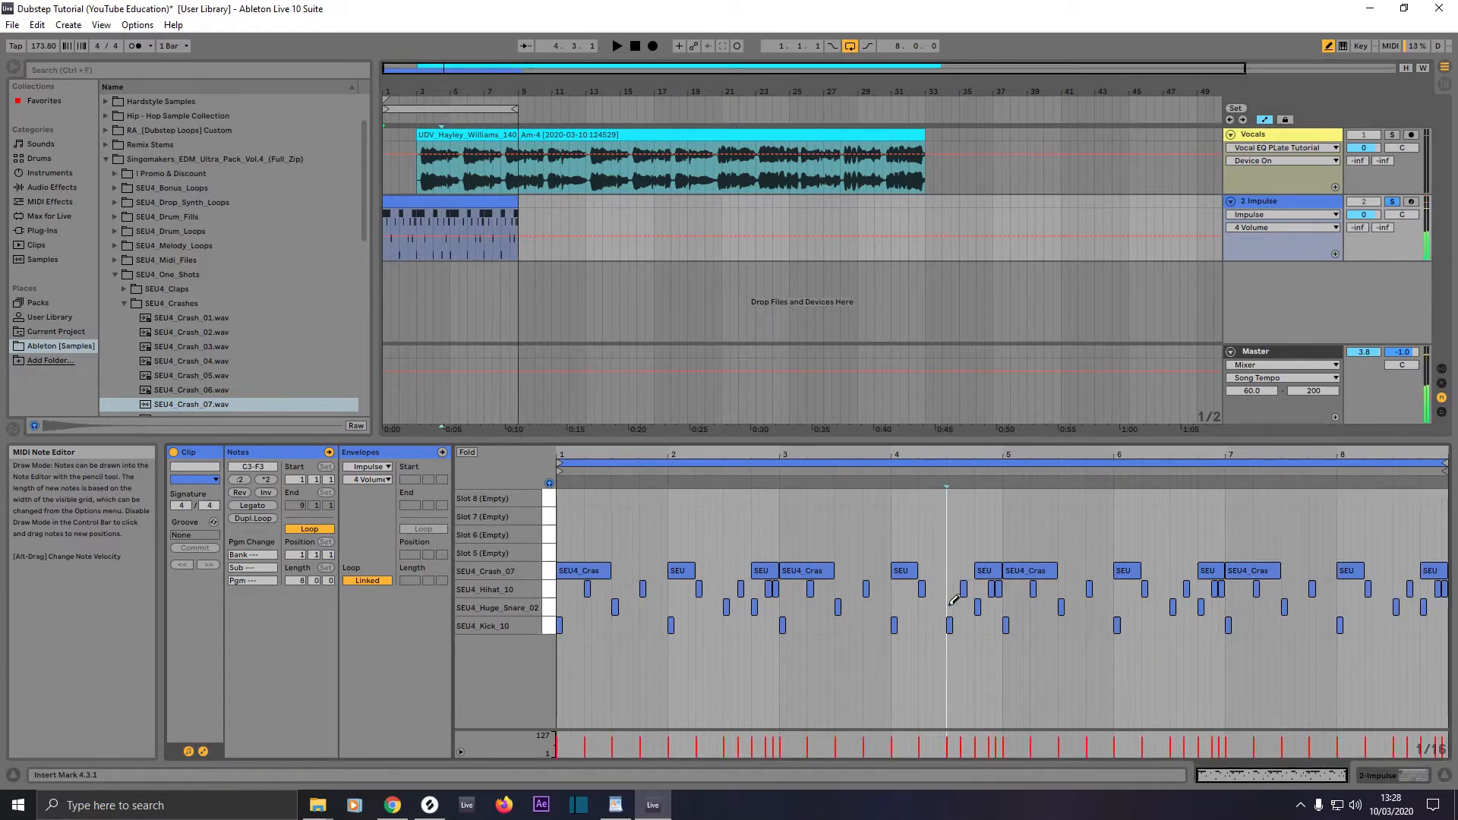
click(921, 606)
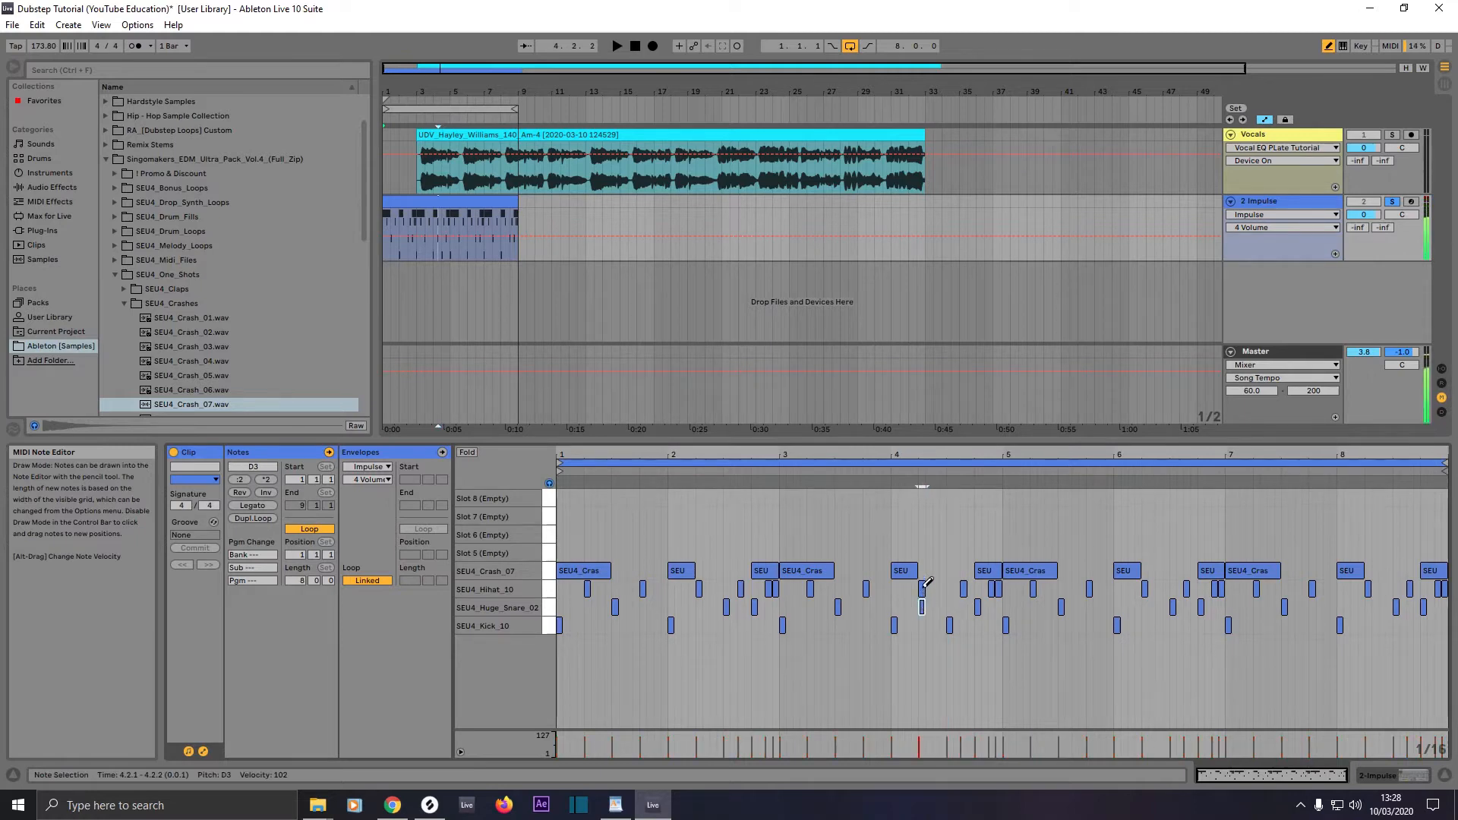
drag(923, 589, 908, 589)
click(935, 588)
Step: In the last beat of bar 6, add a hi-hat at 6.4.2 and remove one of the closing hi-hat pair
click(1208, 589)
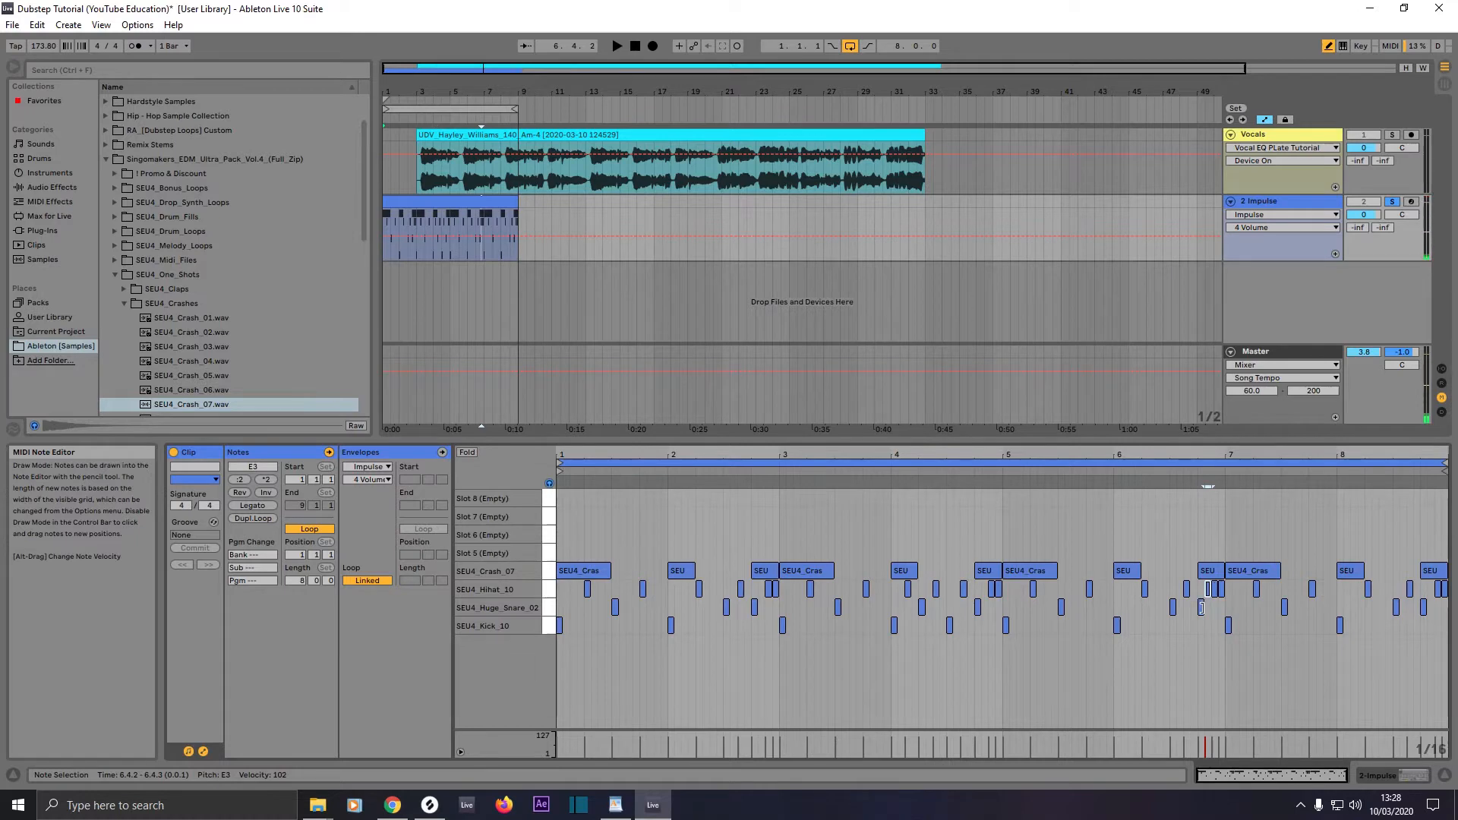
click(1218, 584)
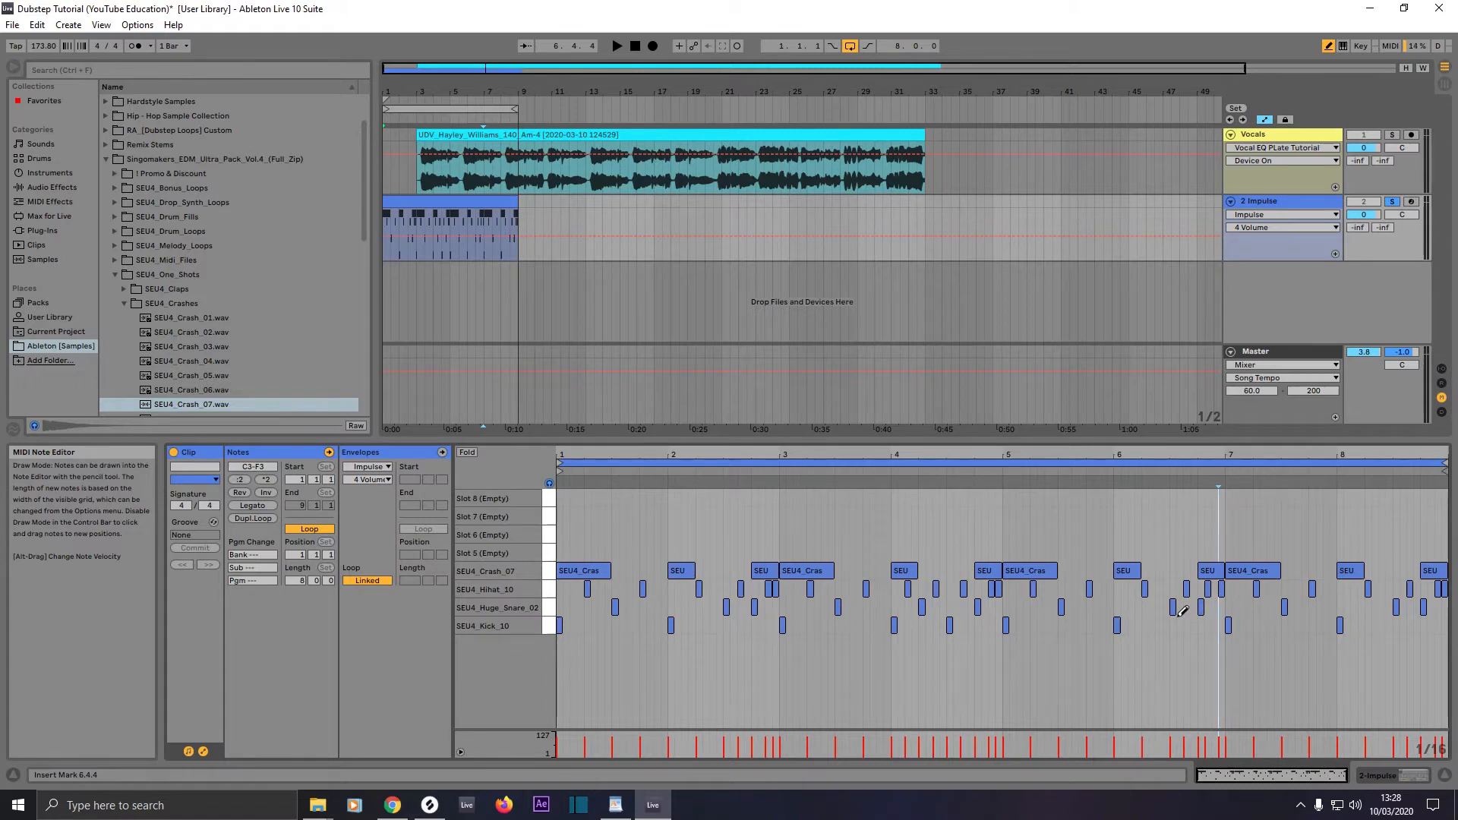
Step: In bar 6, add a snare at 6.4.3 and hi-hats at 6.2.3 and 6.1.2
click(1215, 606)
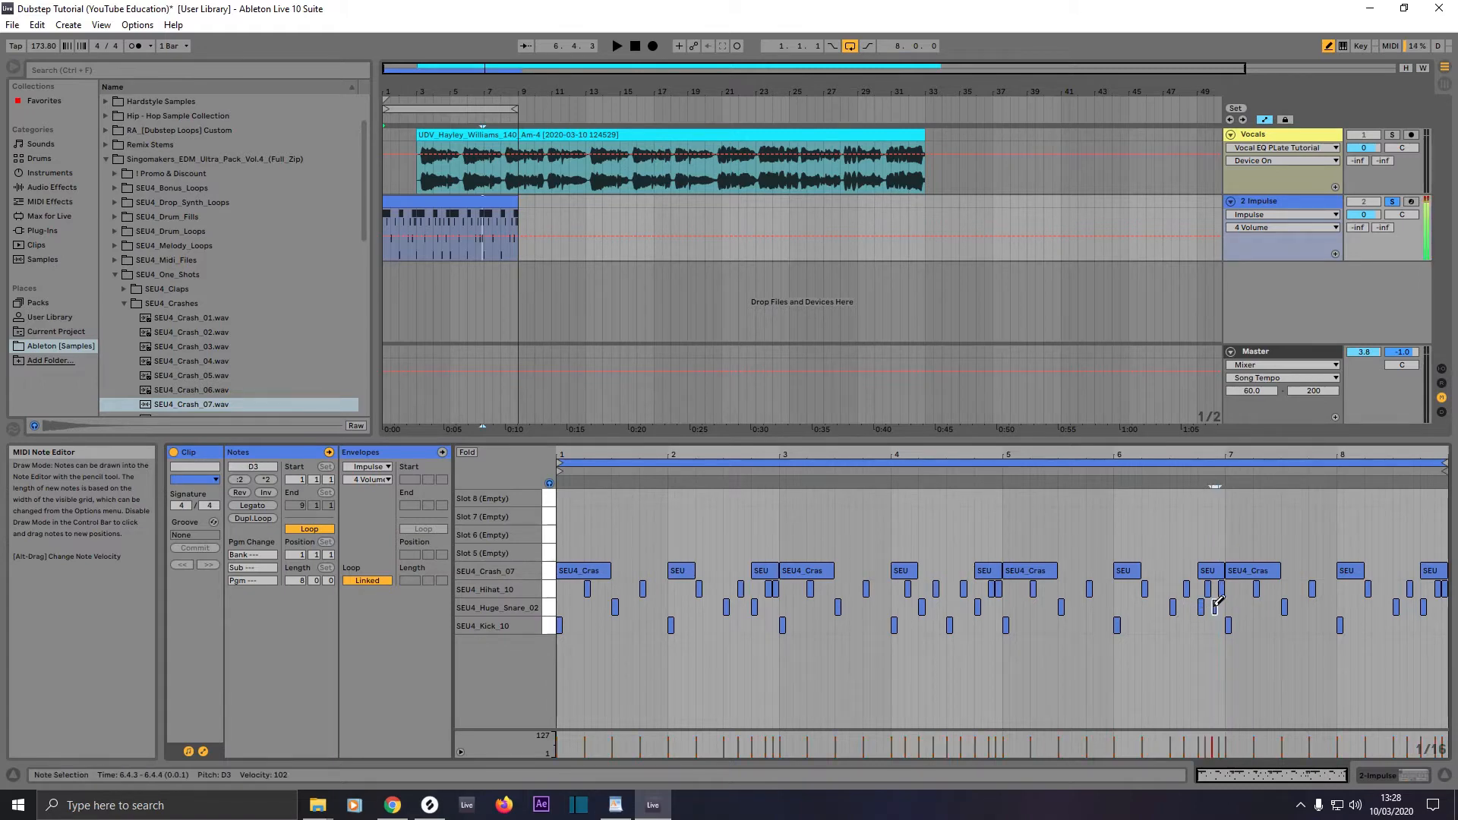
click(1159, 589)
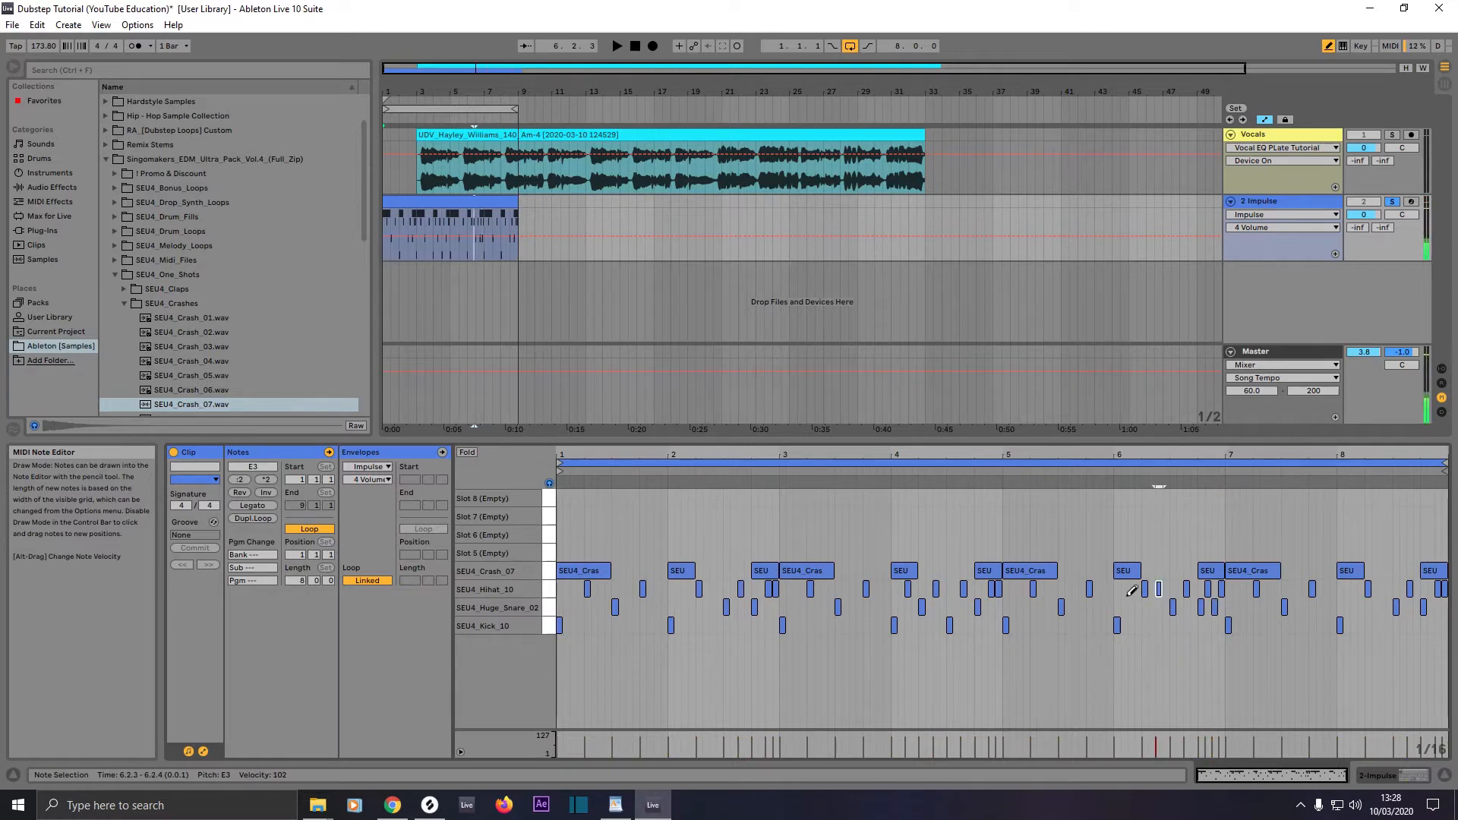
click(1126, 589)
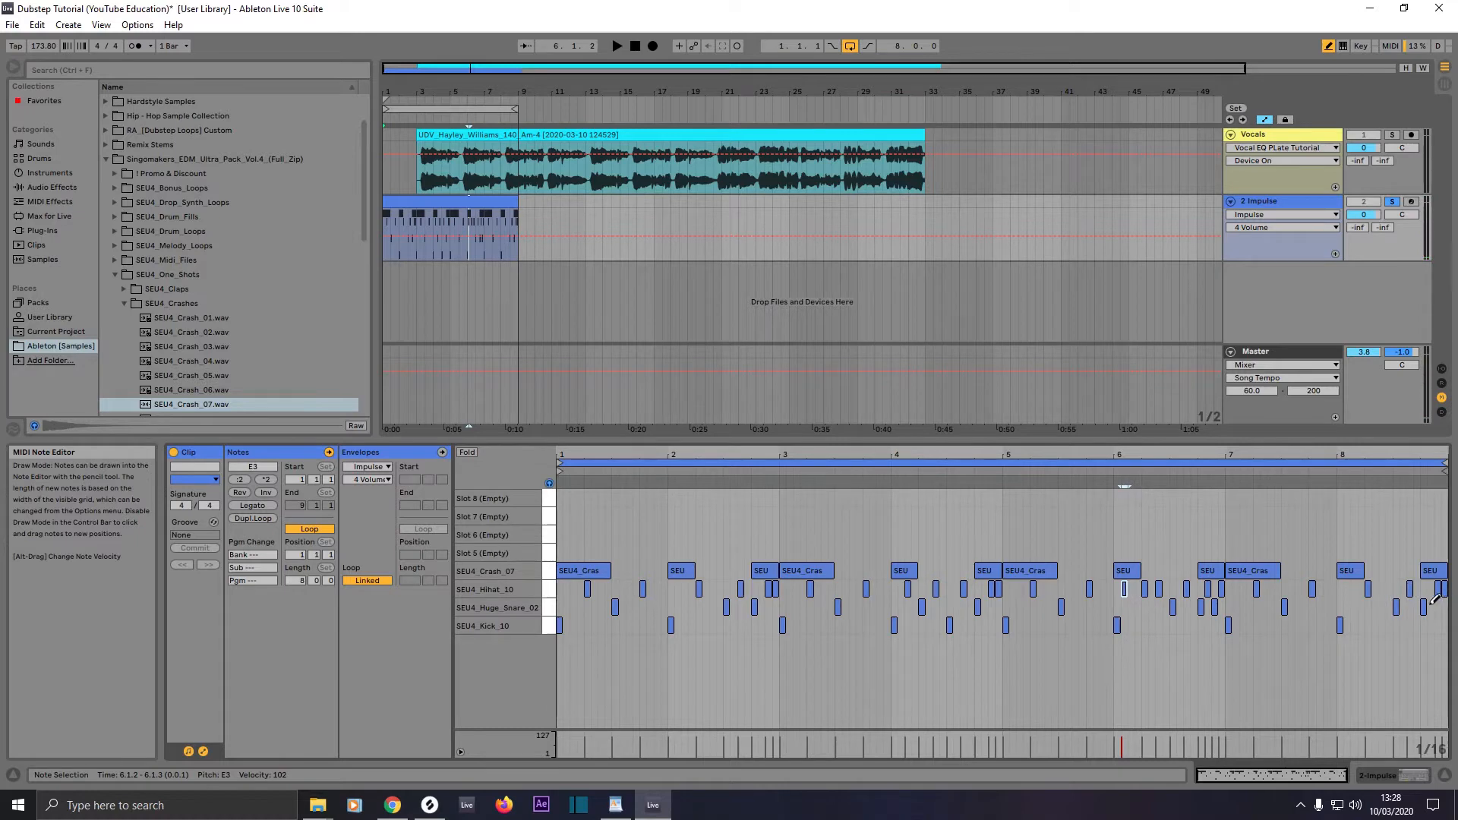
Step: Draw sixteenth-note snares from 8.4.2 to the end of bar 8 and remove the two closing hi-hats above them
drag(1430, 606, 1445, 606)
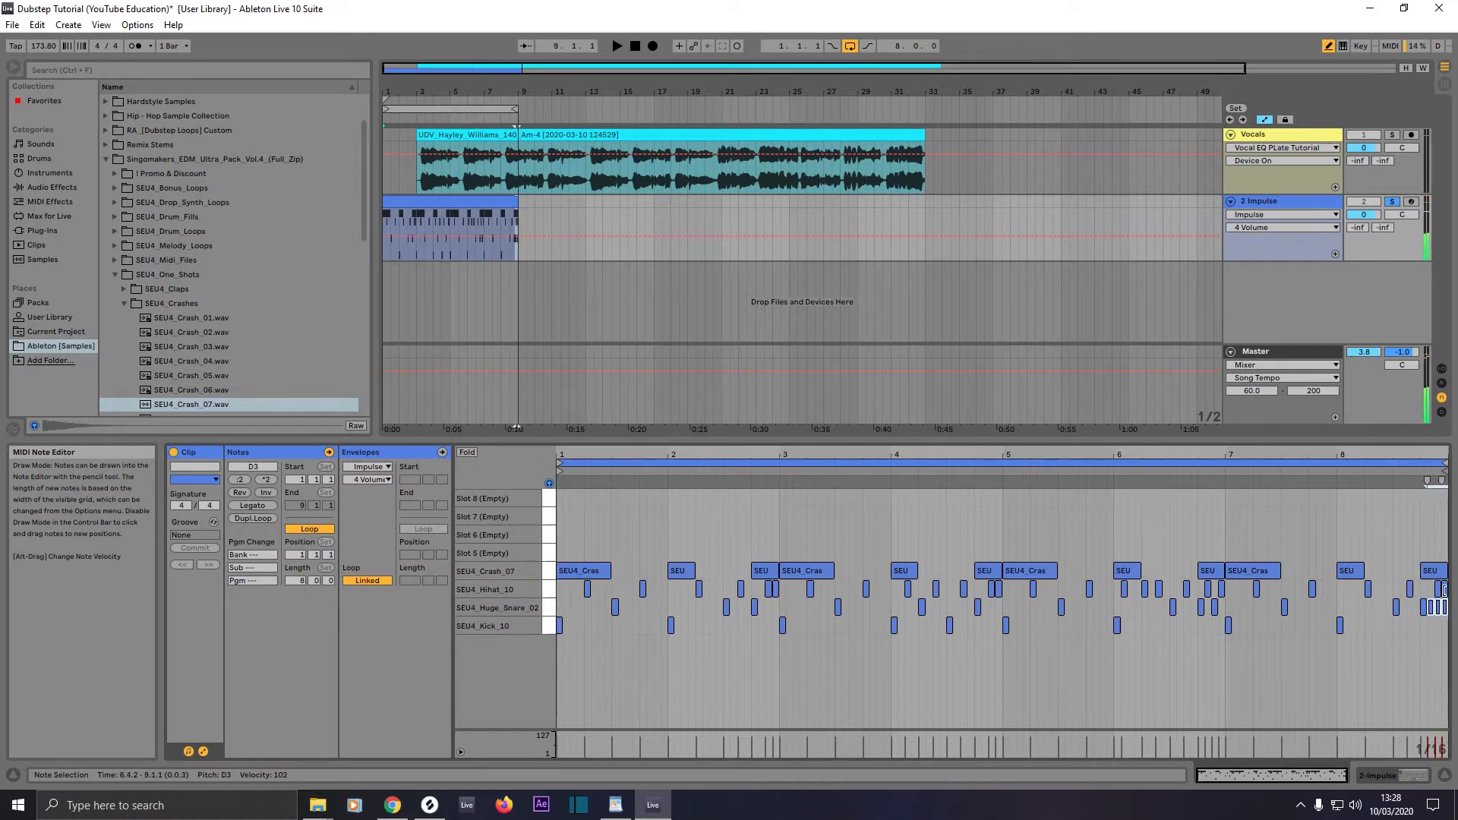
click(1448, 582)
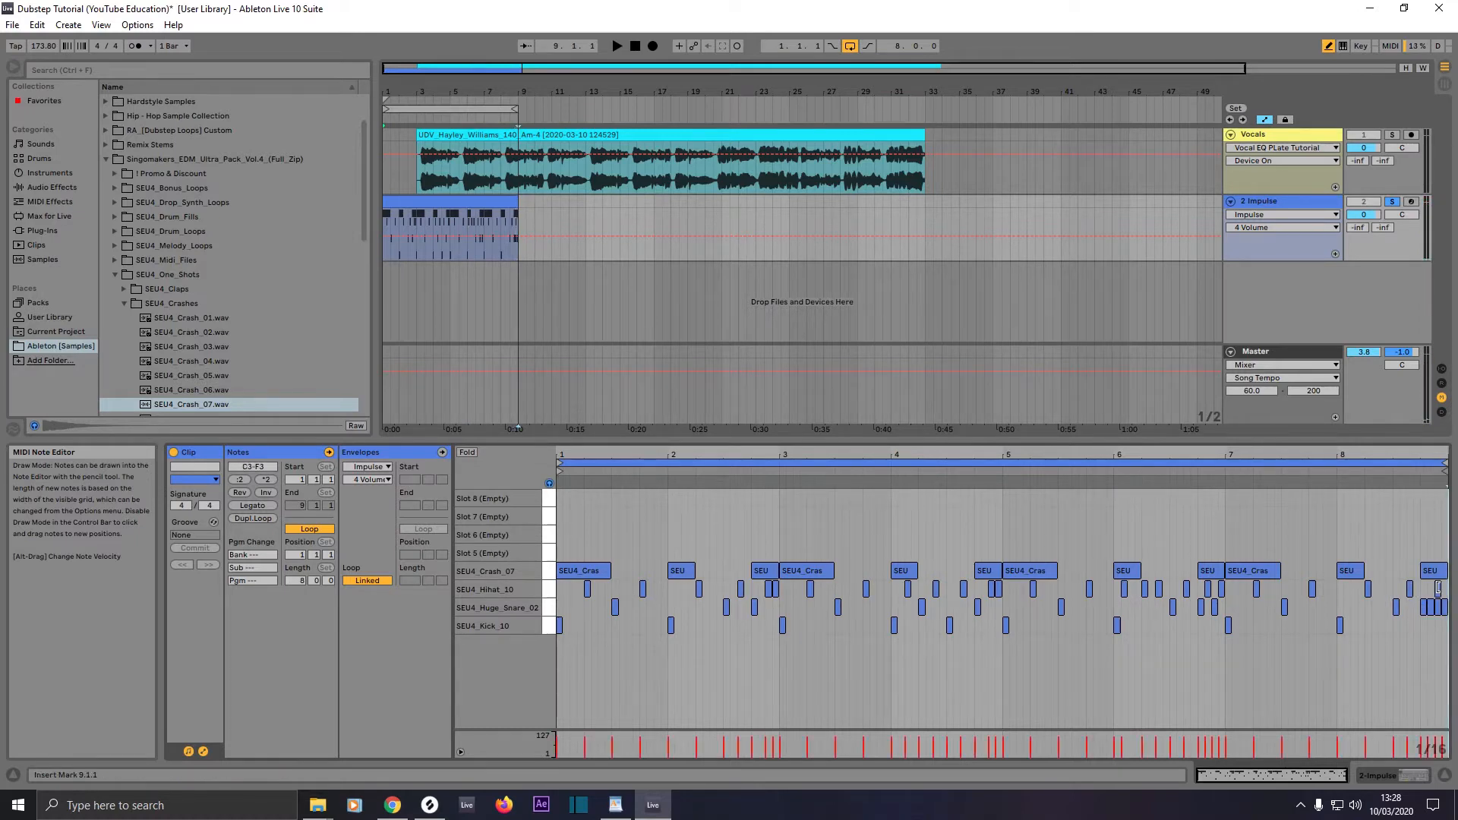
click(1440, 584)
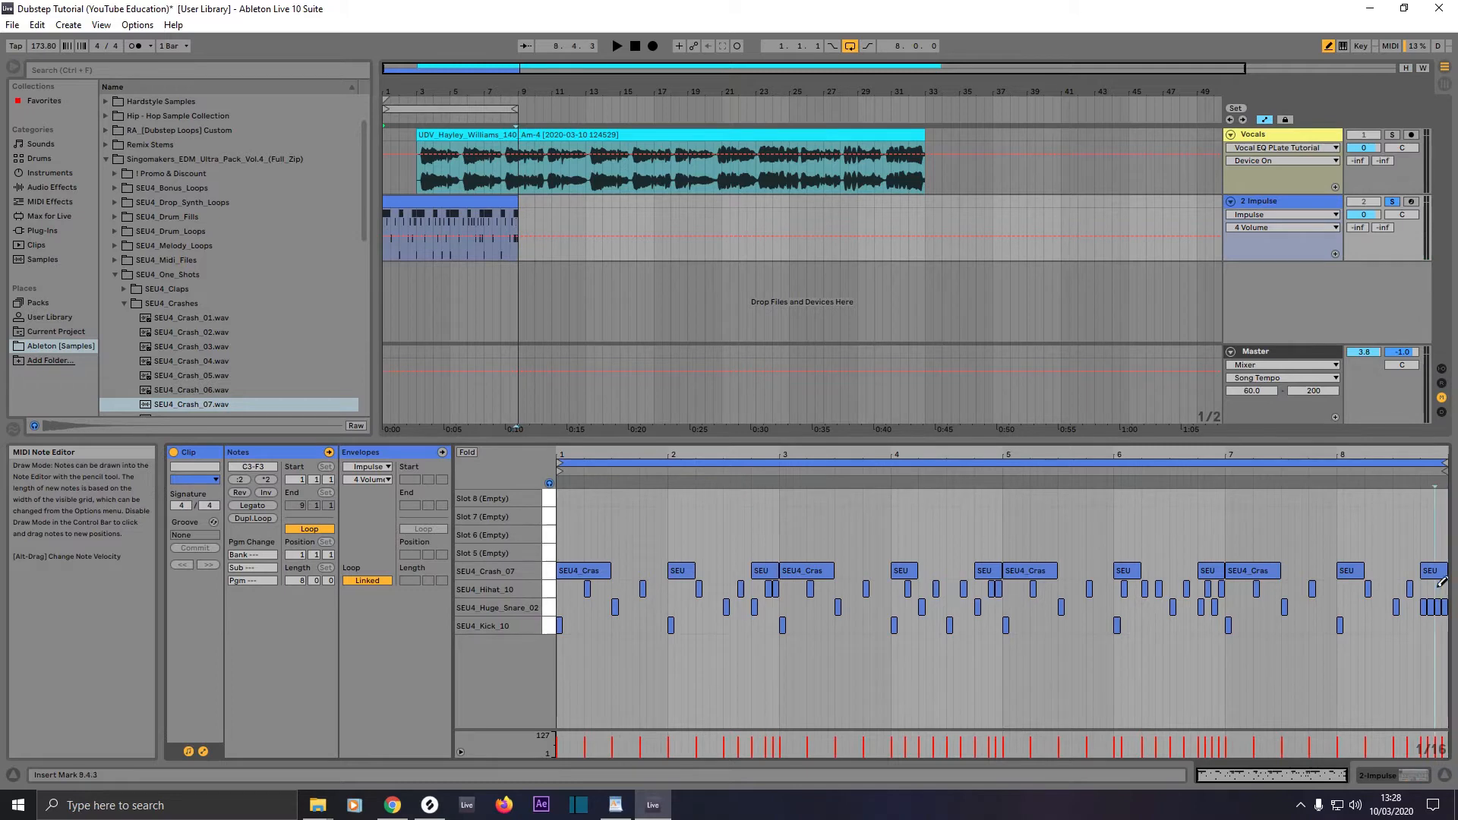
Step: In bar 8, replace the 8.3 snare with a kick and the 8.2 hi-hat with a snare, adding hi-hats at 8.1.3, 8.2.3 and 8.2.4
click(1396, 625)
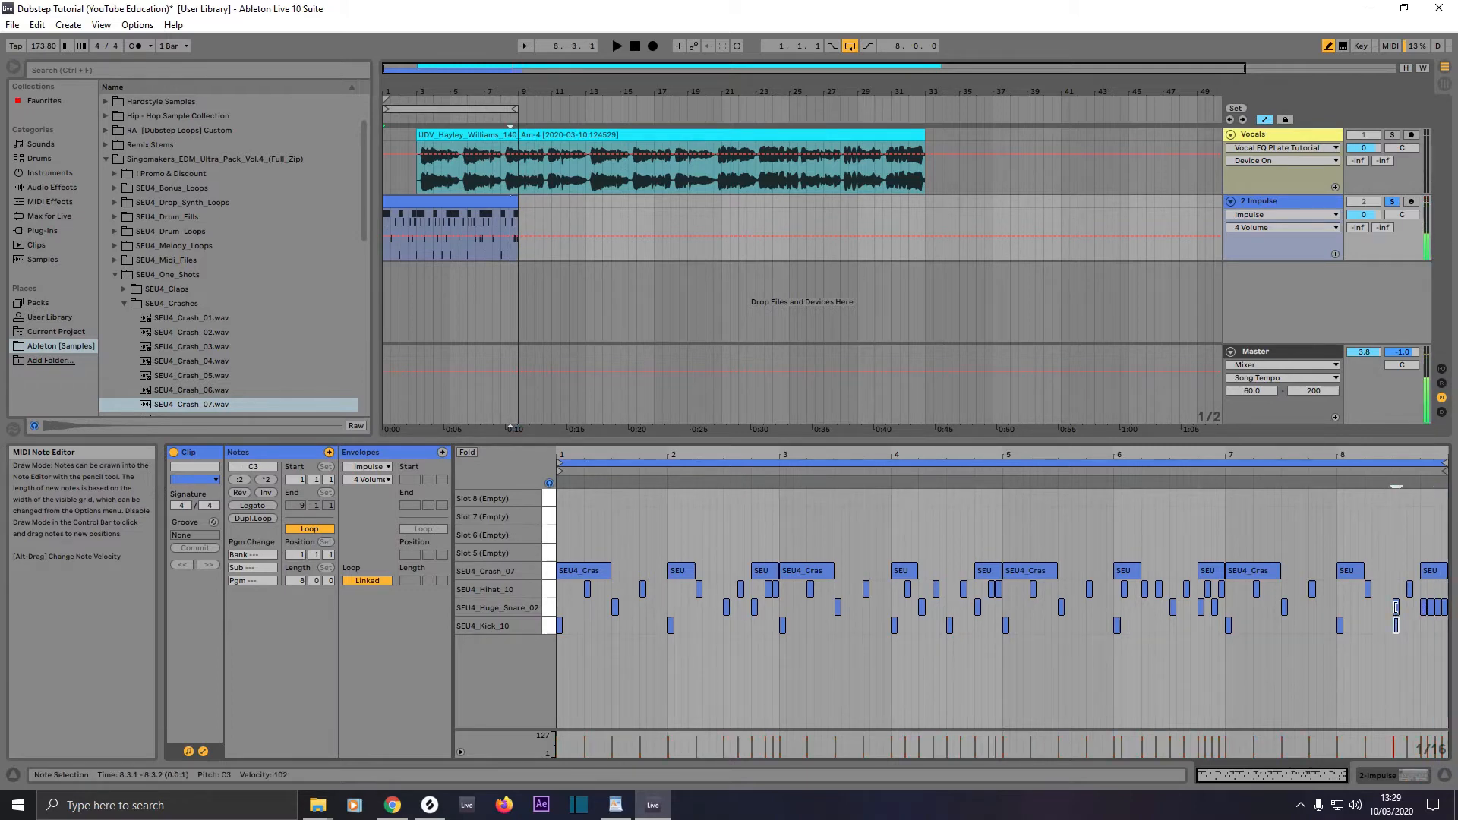
click(1401, 604)
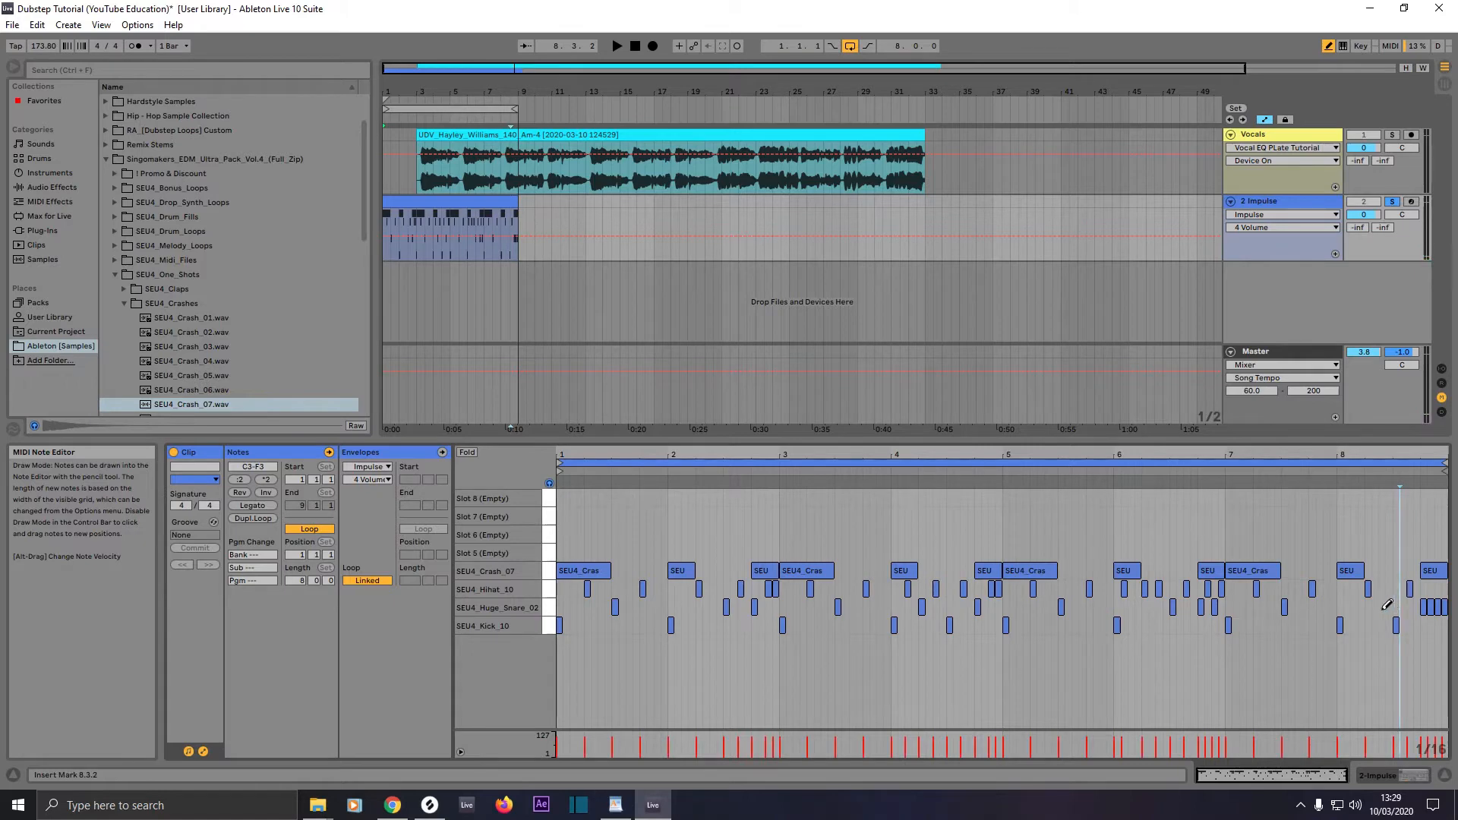
click(1369, 608)
click(1368, 590)
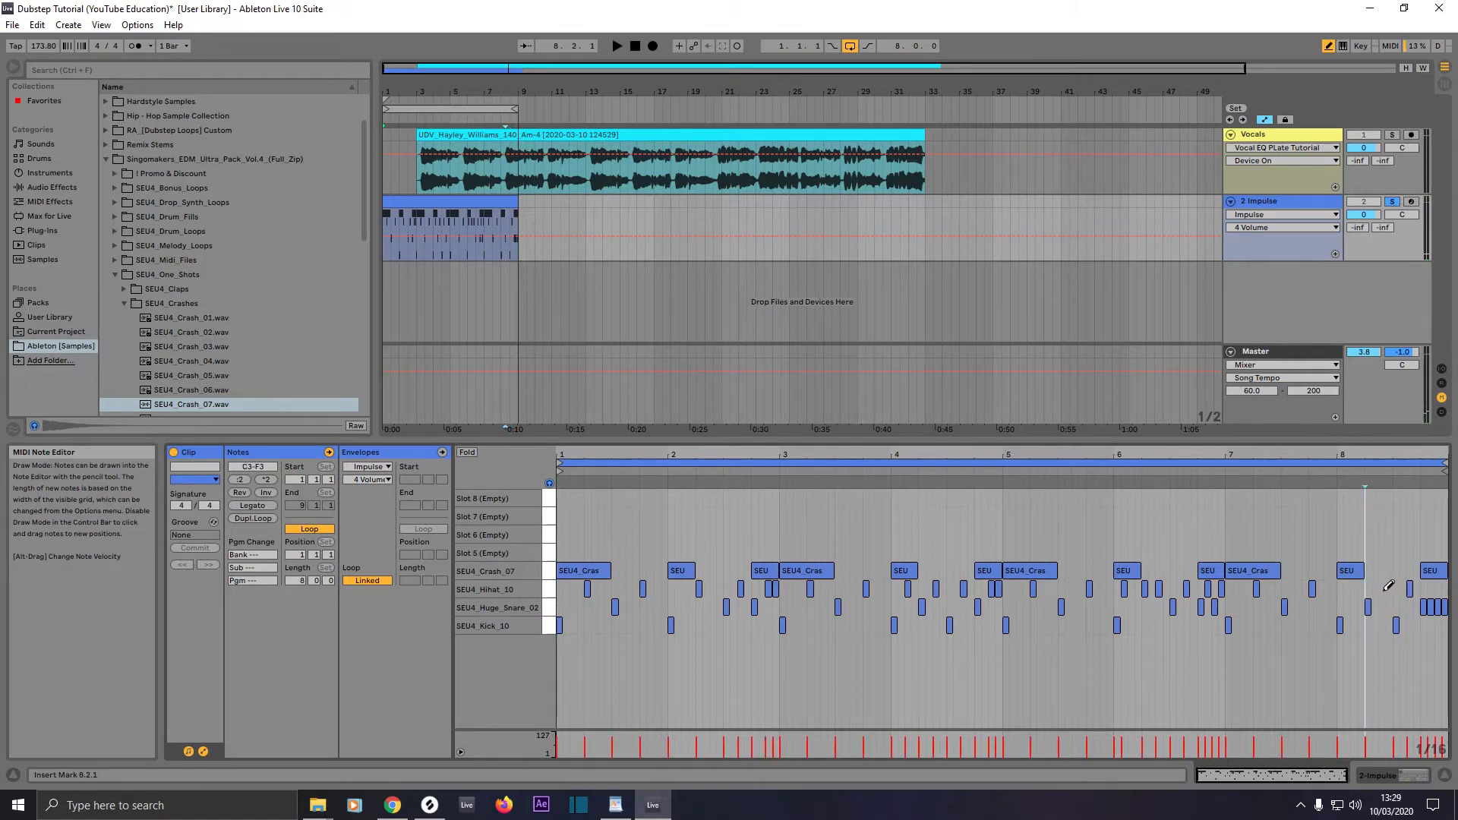
click(1382, 589)
click(1388, 589)
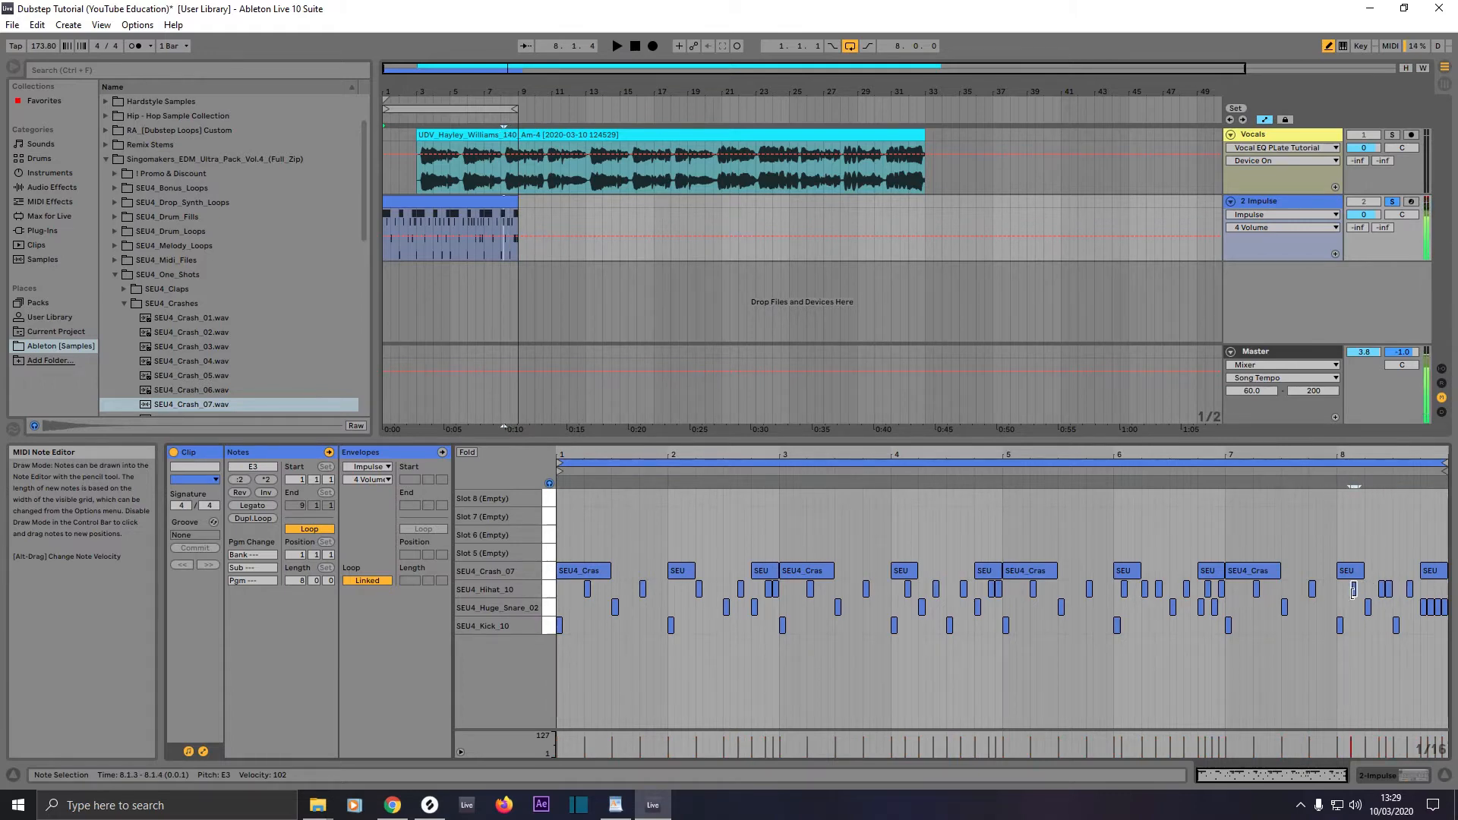
Step: Add extra hi-hats in bar 7 at 7.4.3, 7.3.4 and 7.2.3
click(1330, 589)
click(1307, 589)
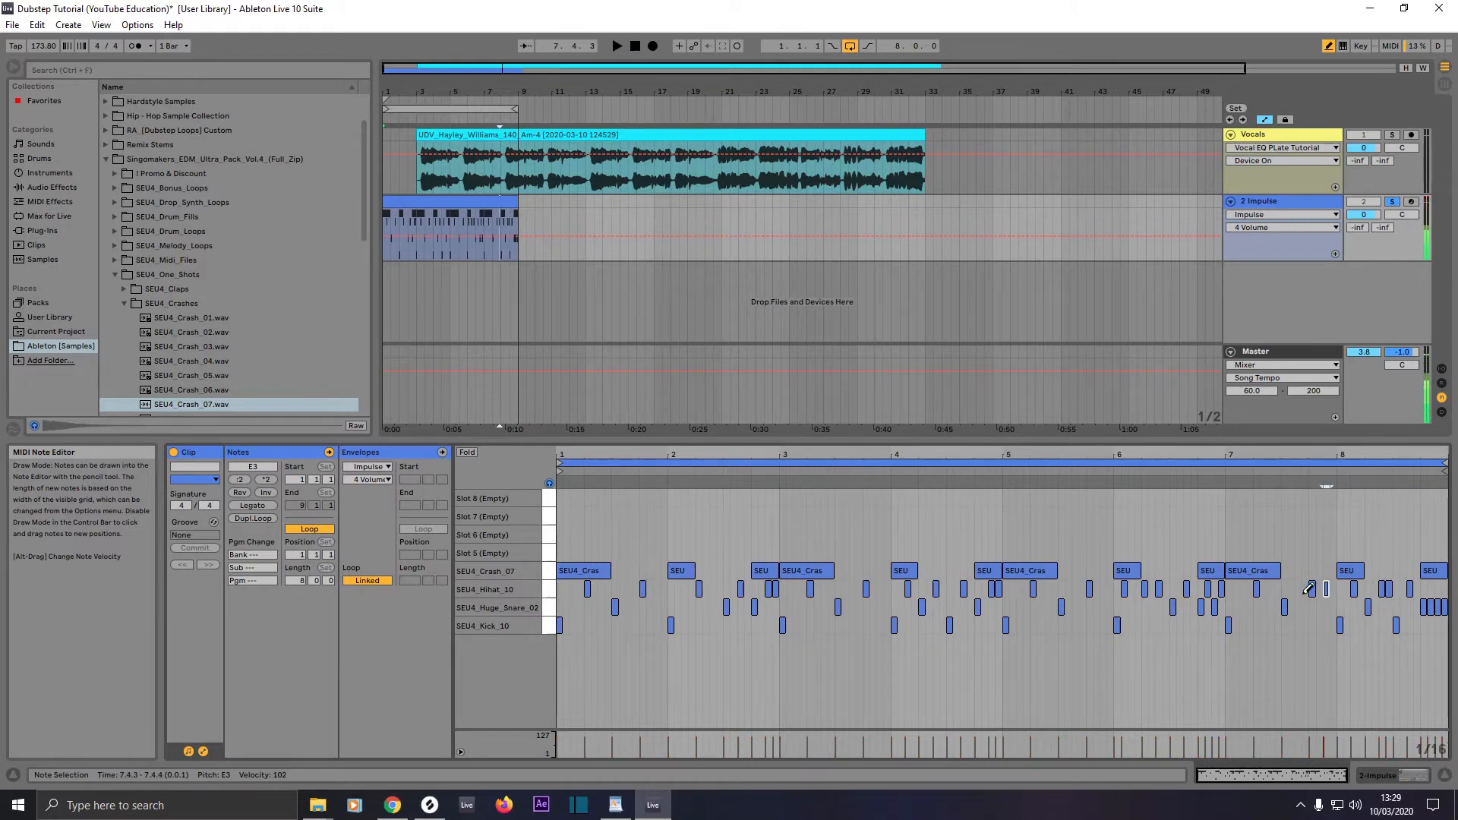
click(1271, 590)
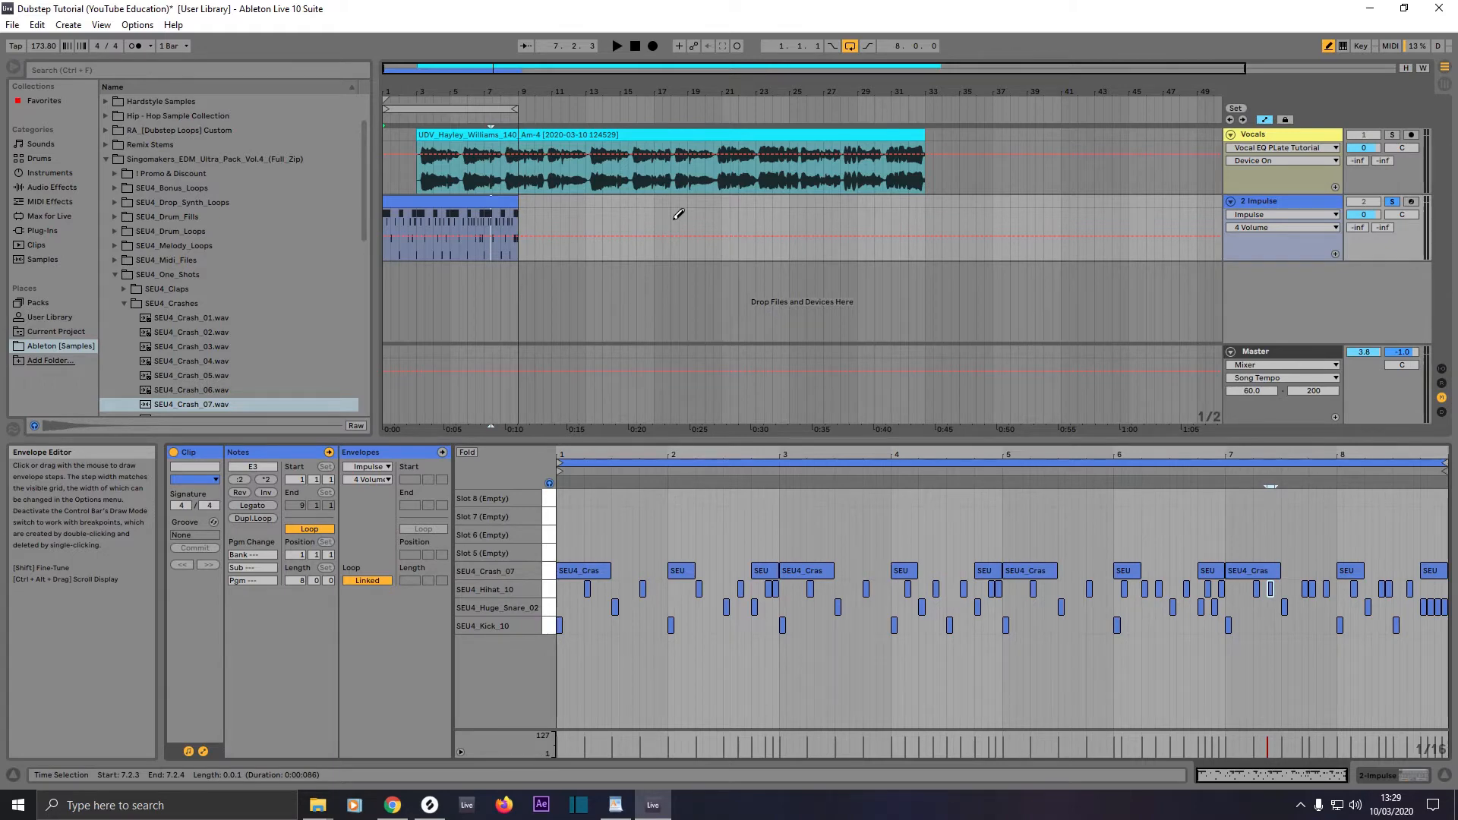
Step: Play the drum loop and lower the Impulse track's volume to -3.5 dB
key(space)
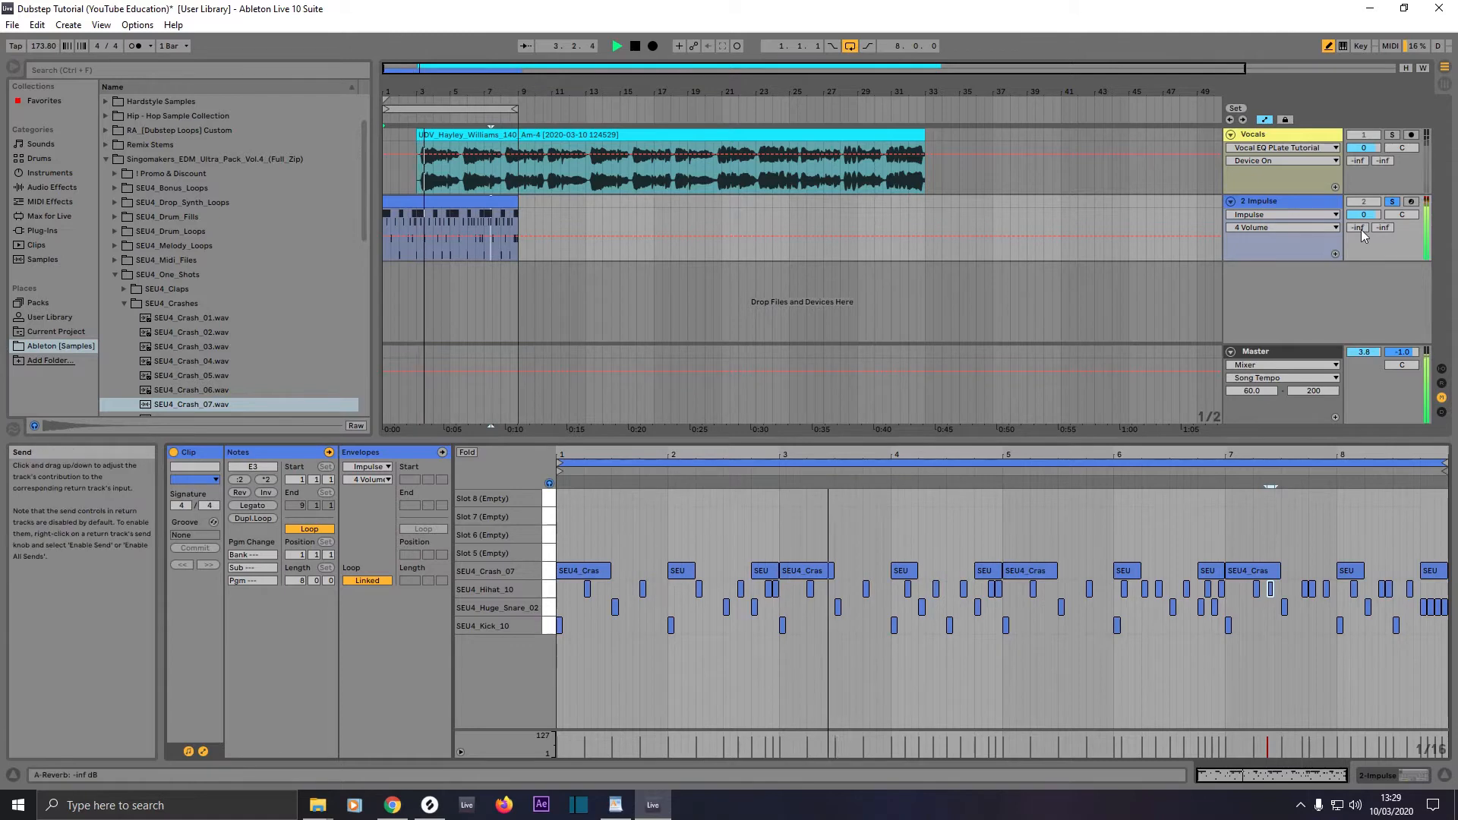
drag(1363, 215, 1363, 231)
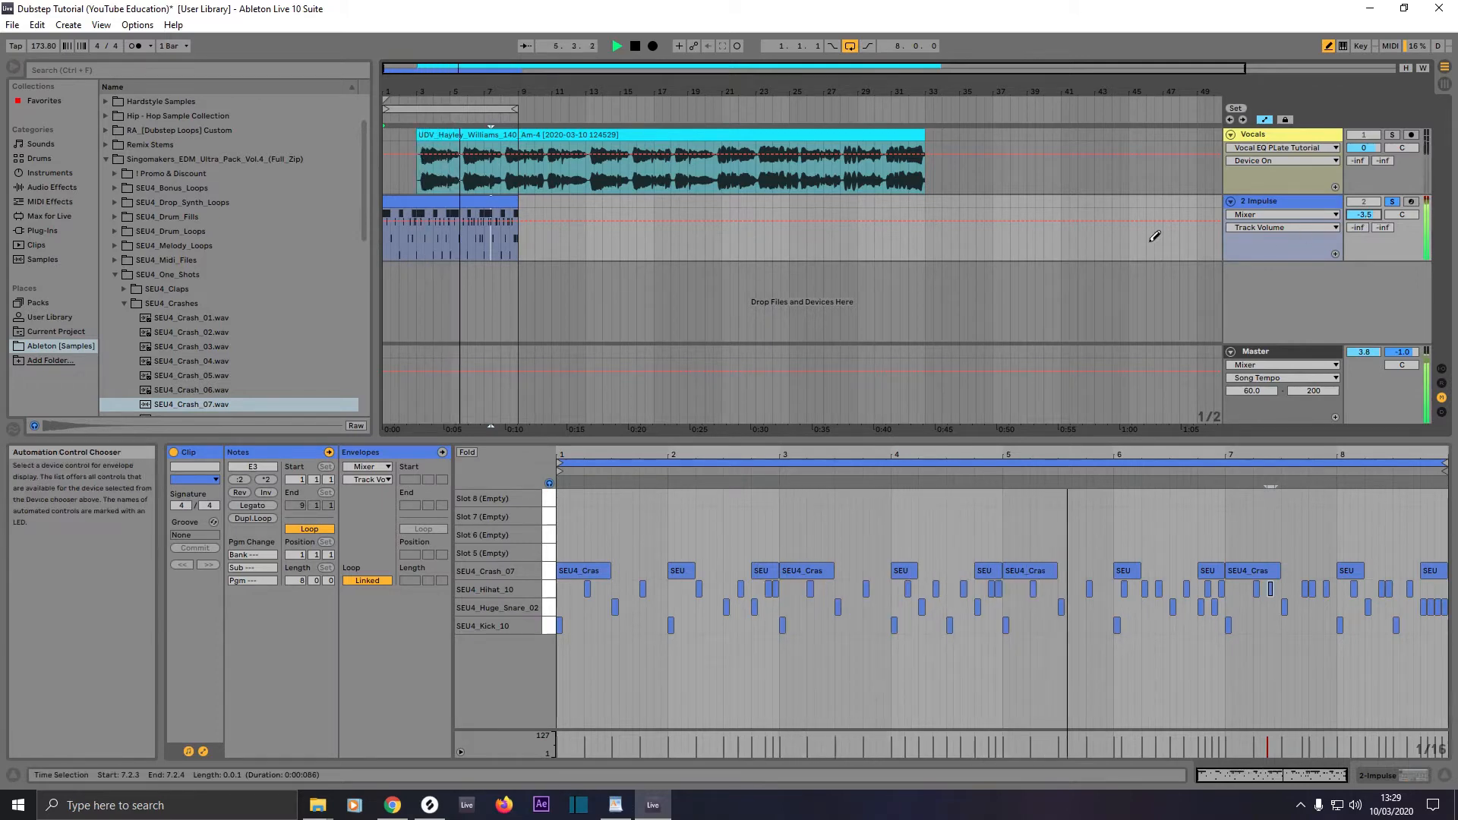
Step: Adjust the snare sample's volume in Impulse while the loop plays, settling at about 1.6 dB
click(1400, 777)
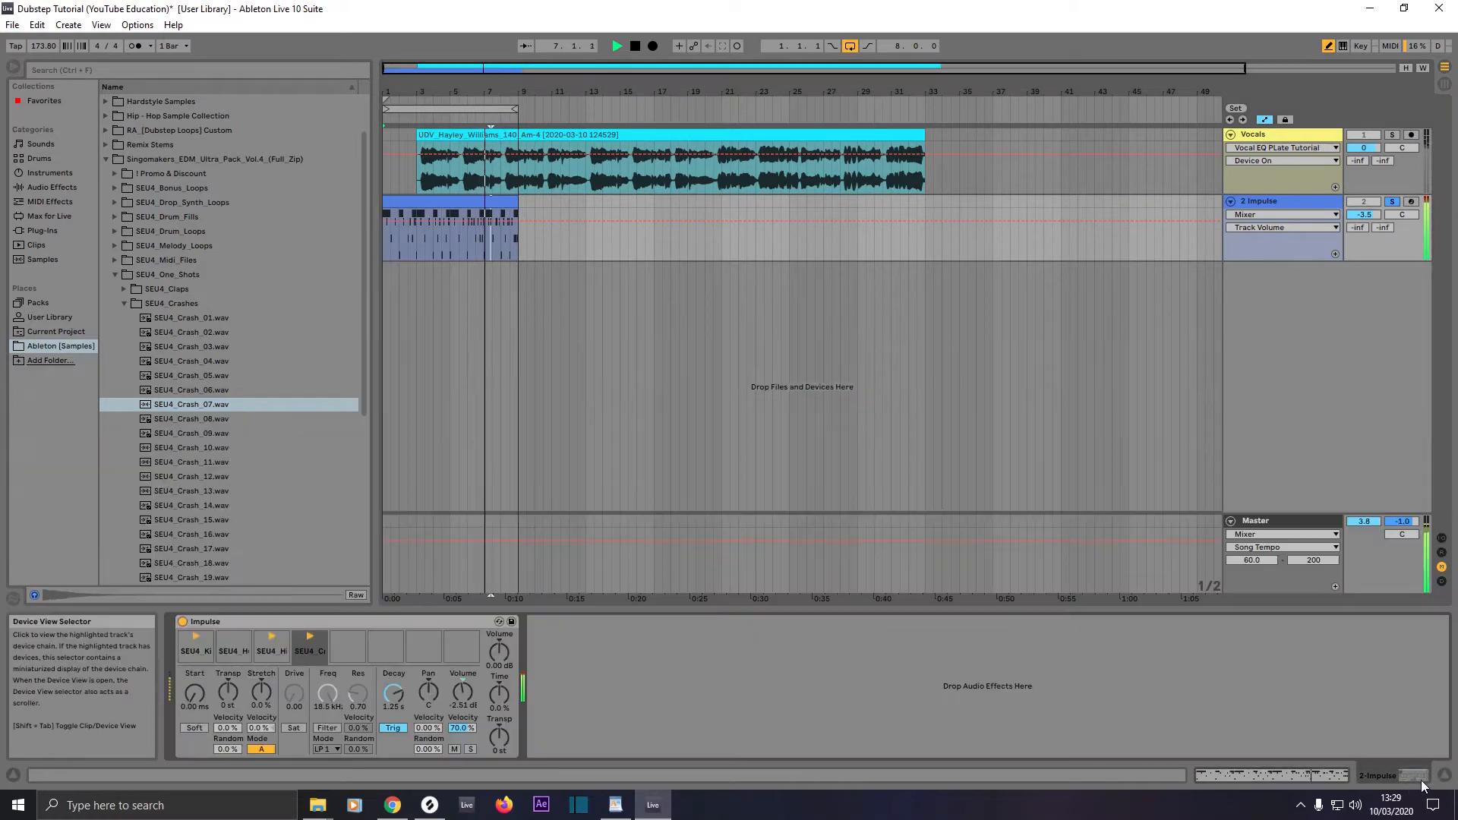
click(225, 653)
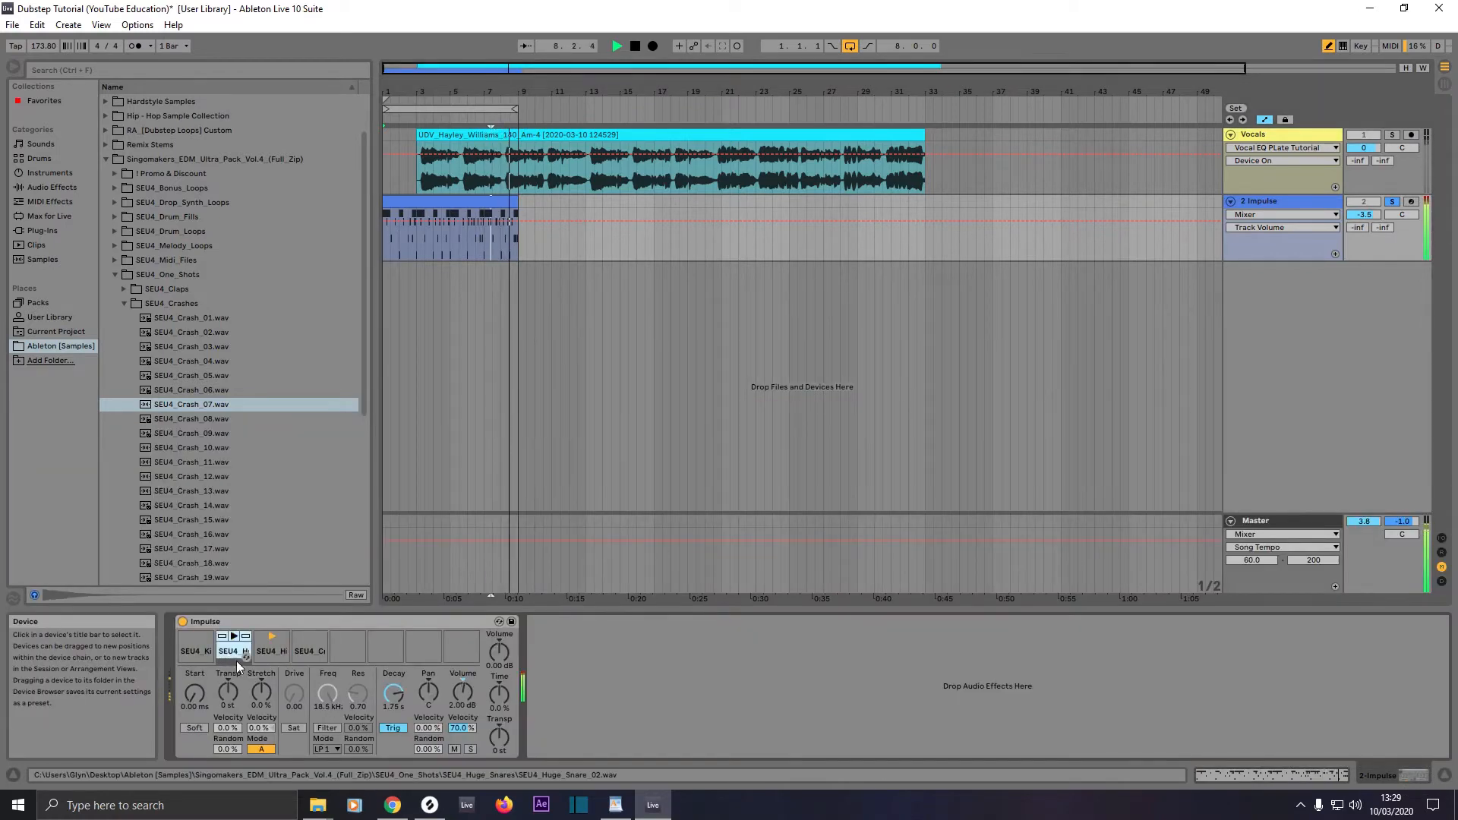
drag(450, 692, 450, 718)
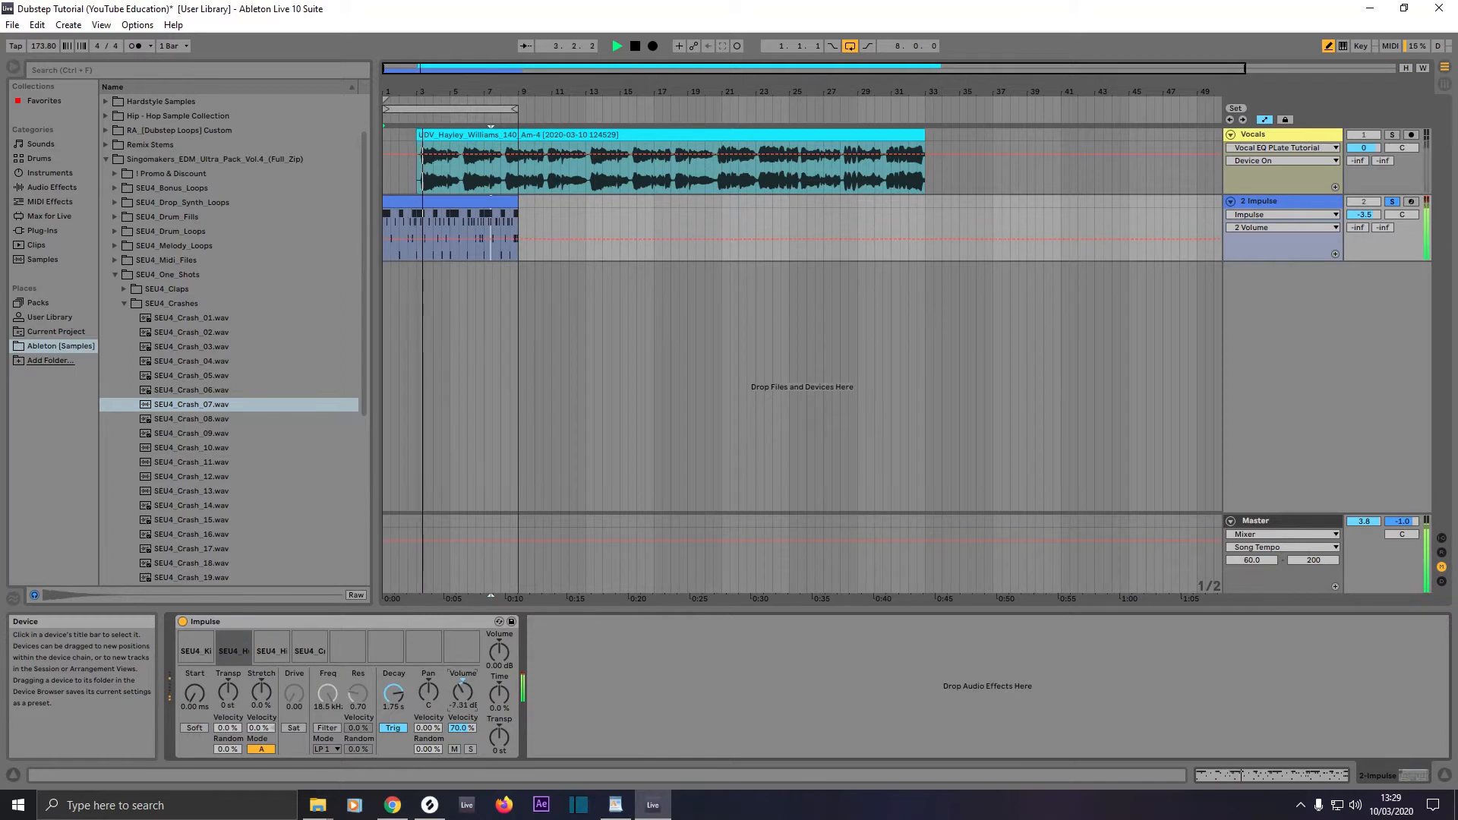
drag(450, 717, 449, 751)
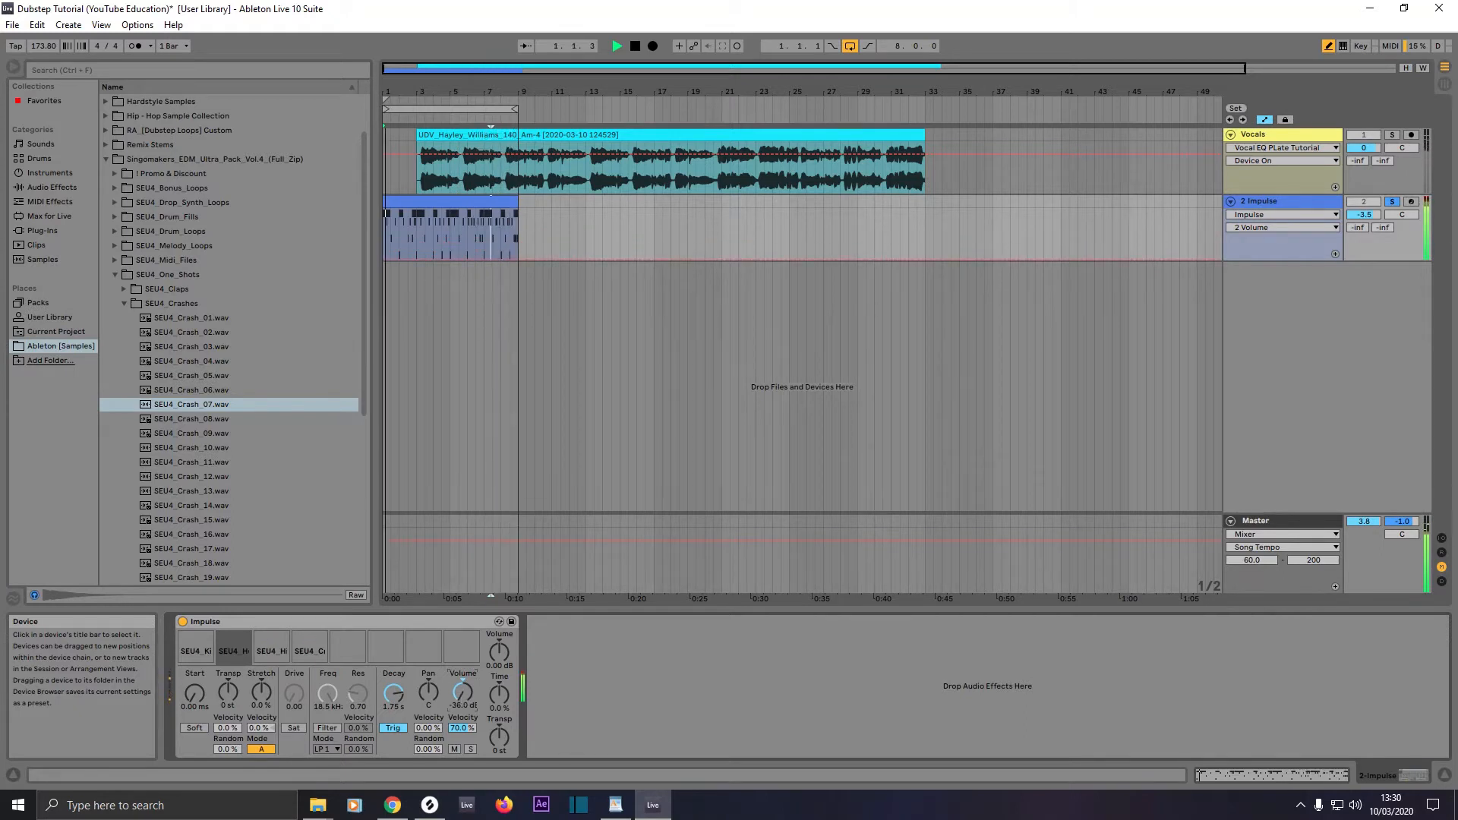
drag(461, 694, 462, 670)
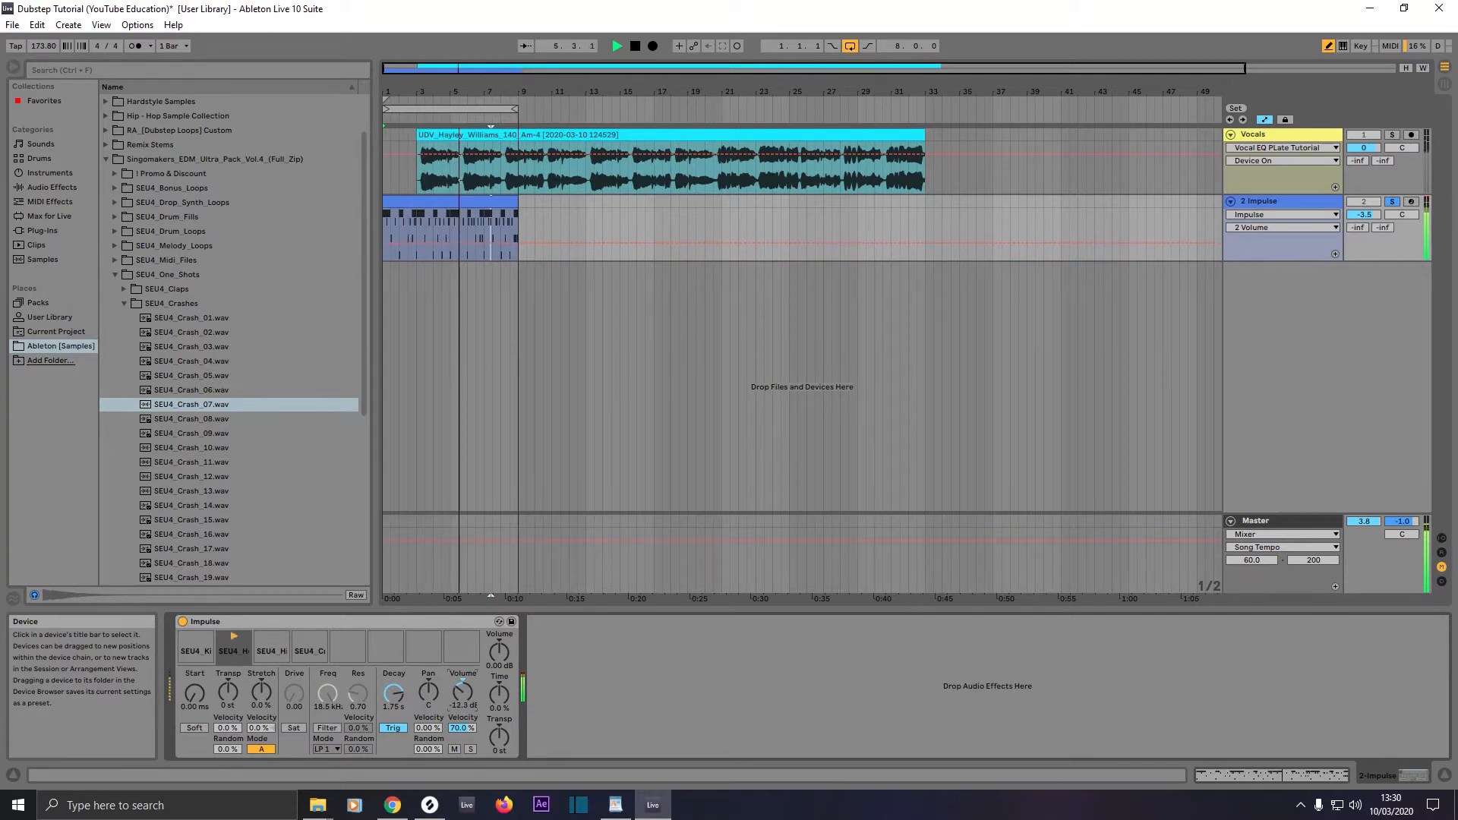
drag(463, 692, 465, 700)
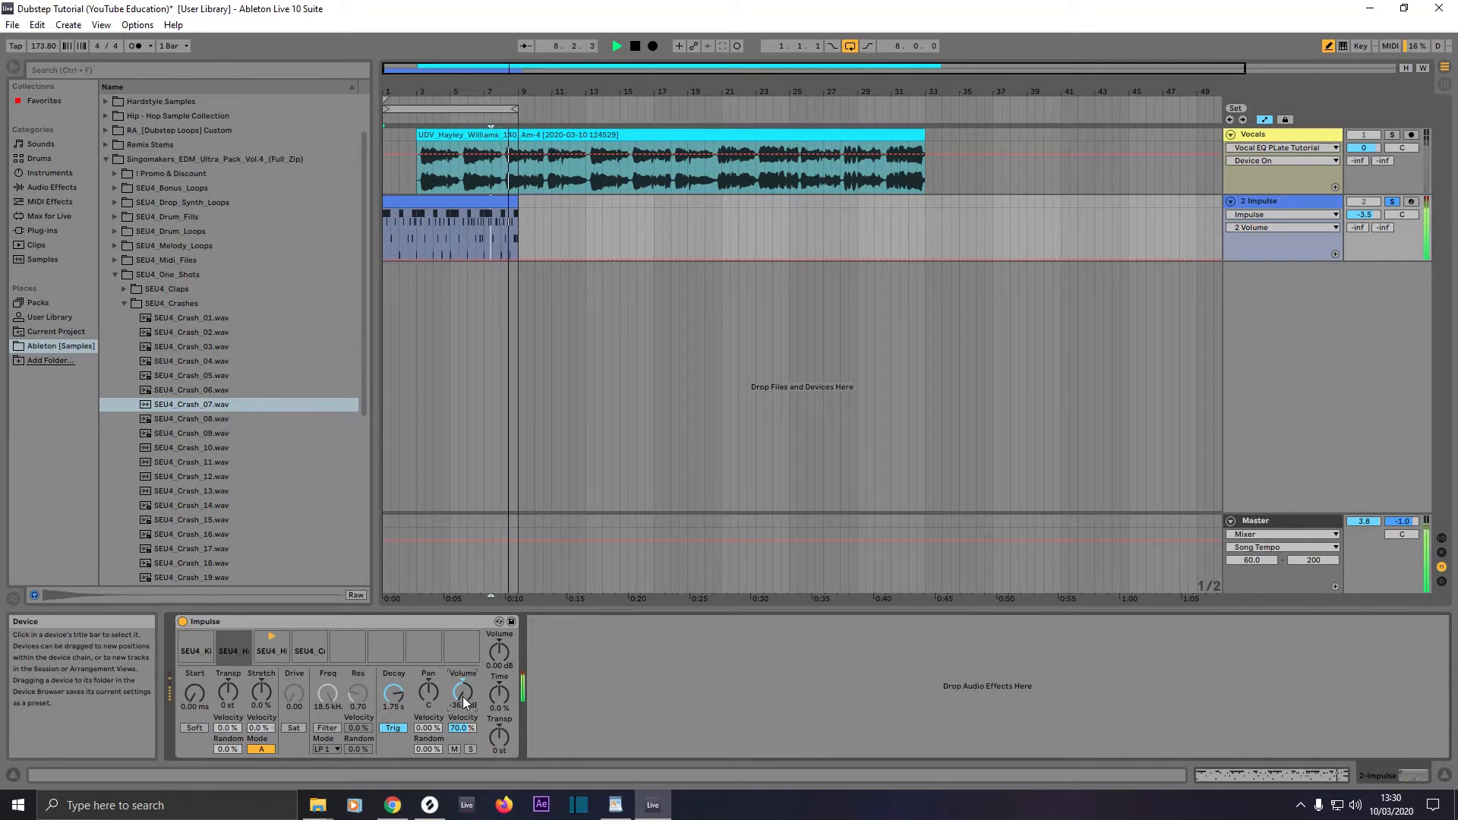
mouse_move(465, 700)
mouse_down()
mouse_move(465, 669)
mouse_move(463, 698)
mouse_up()
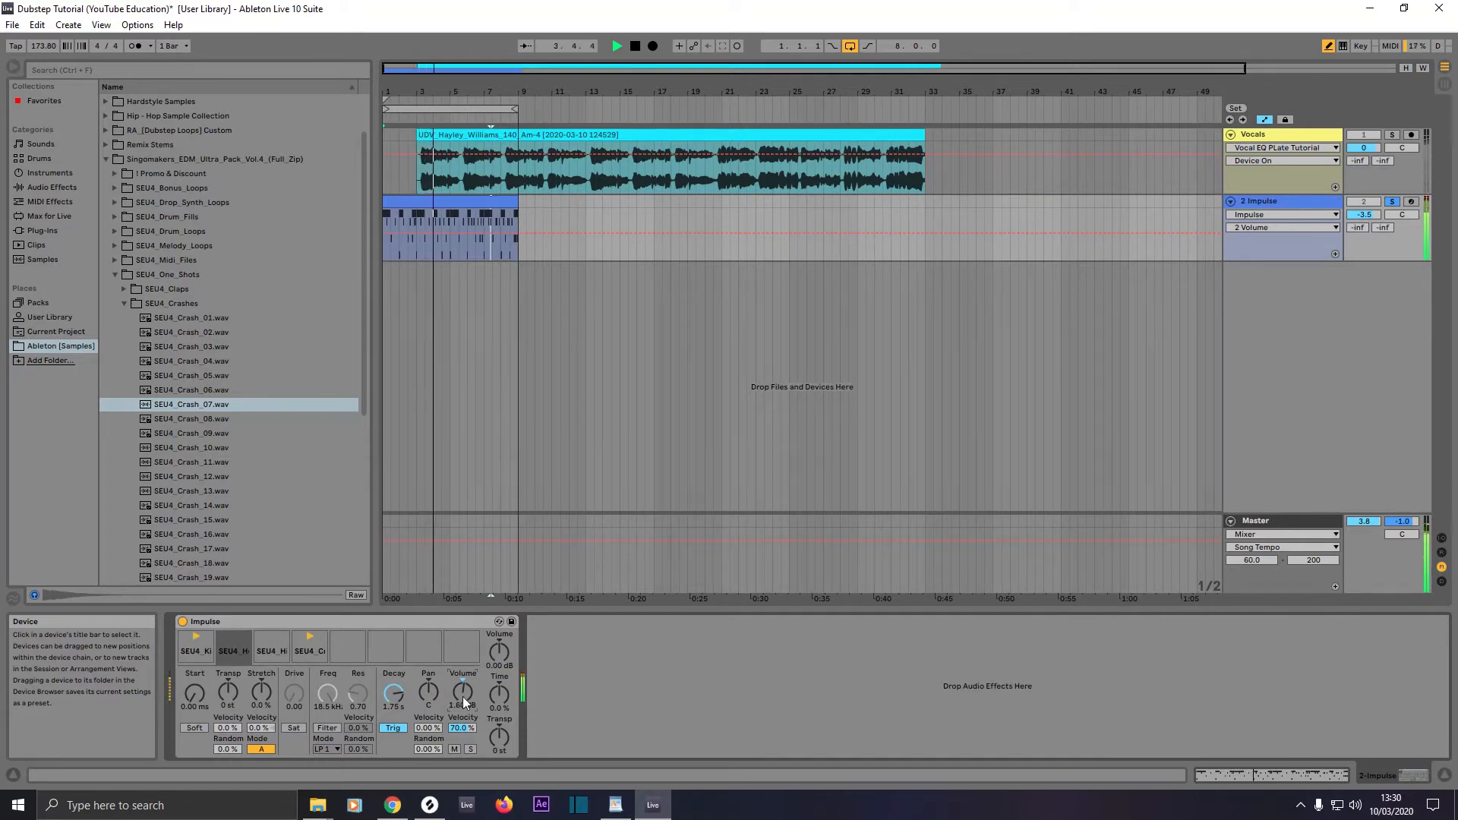
Step: Set the hi-hat sample's volume to -6.51 dB and the crash sample's to -0.57 dB, and stop playback
click(260, 653)
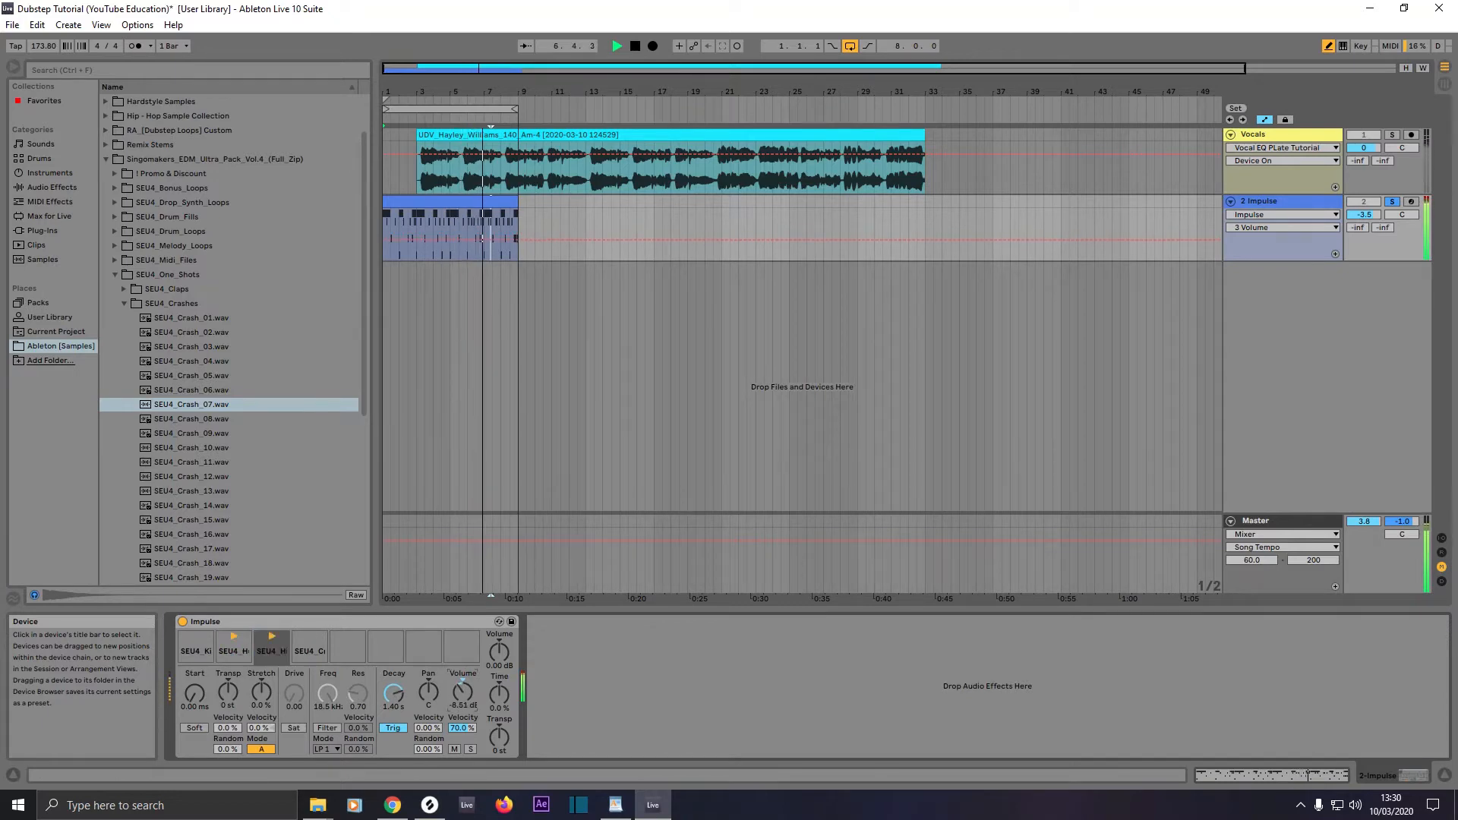
drag(463, 692, 460, 673)
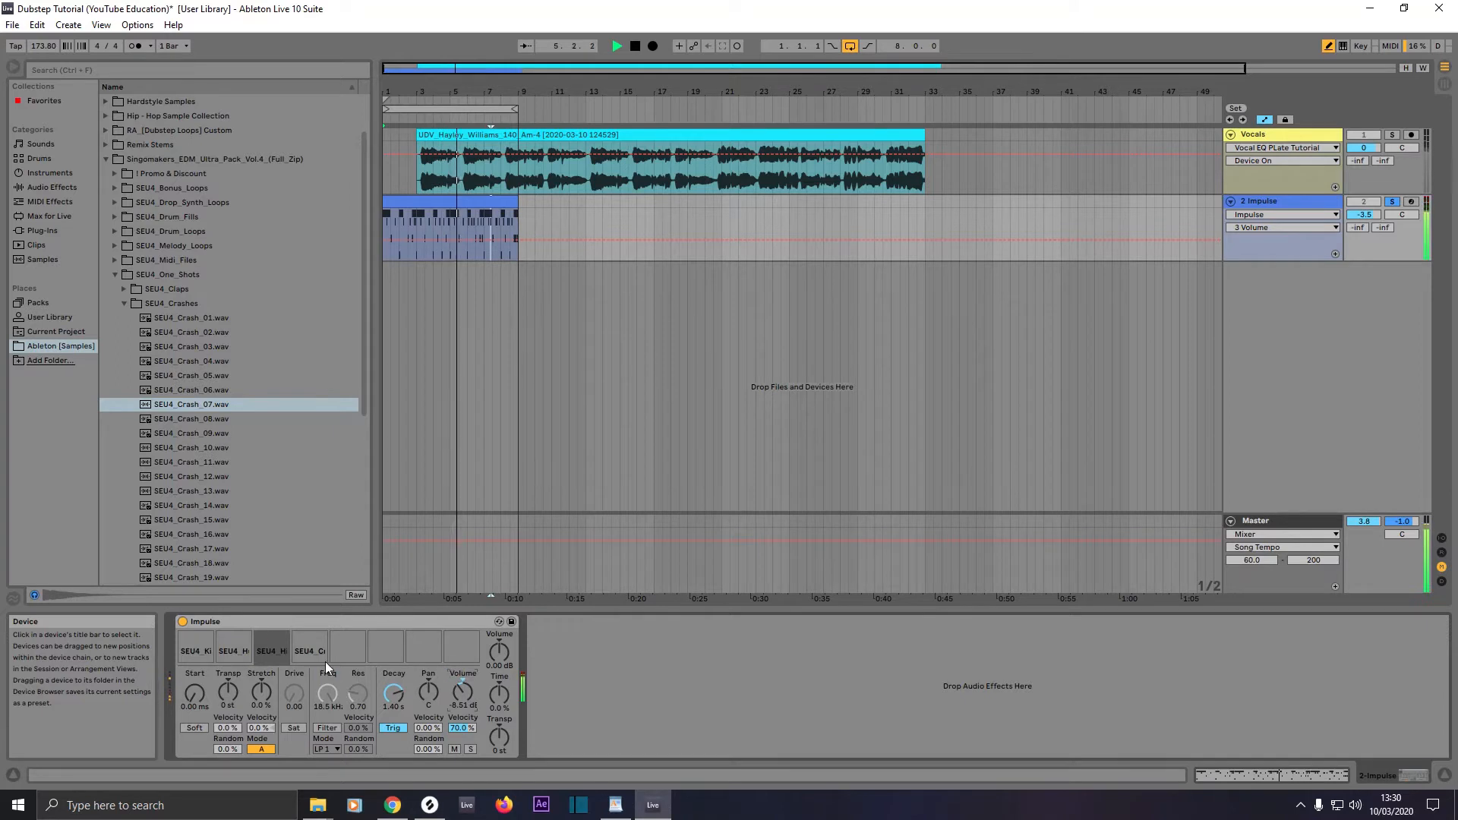
mouse_move(304, 650)
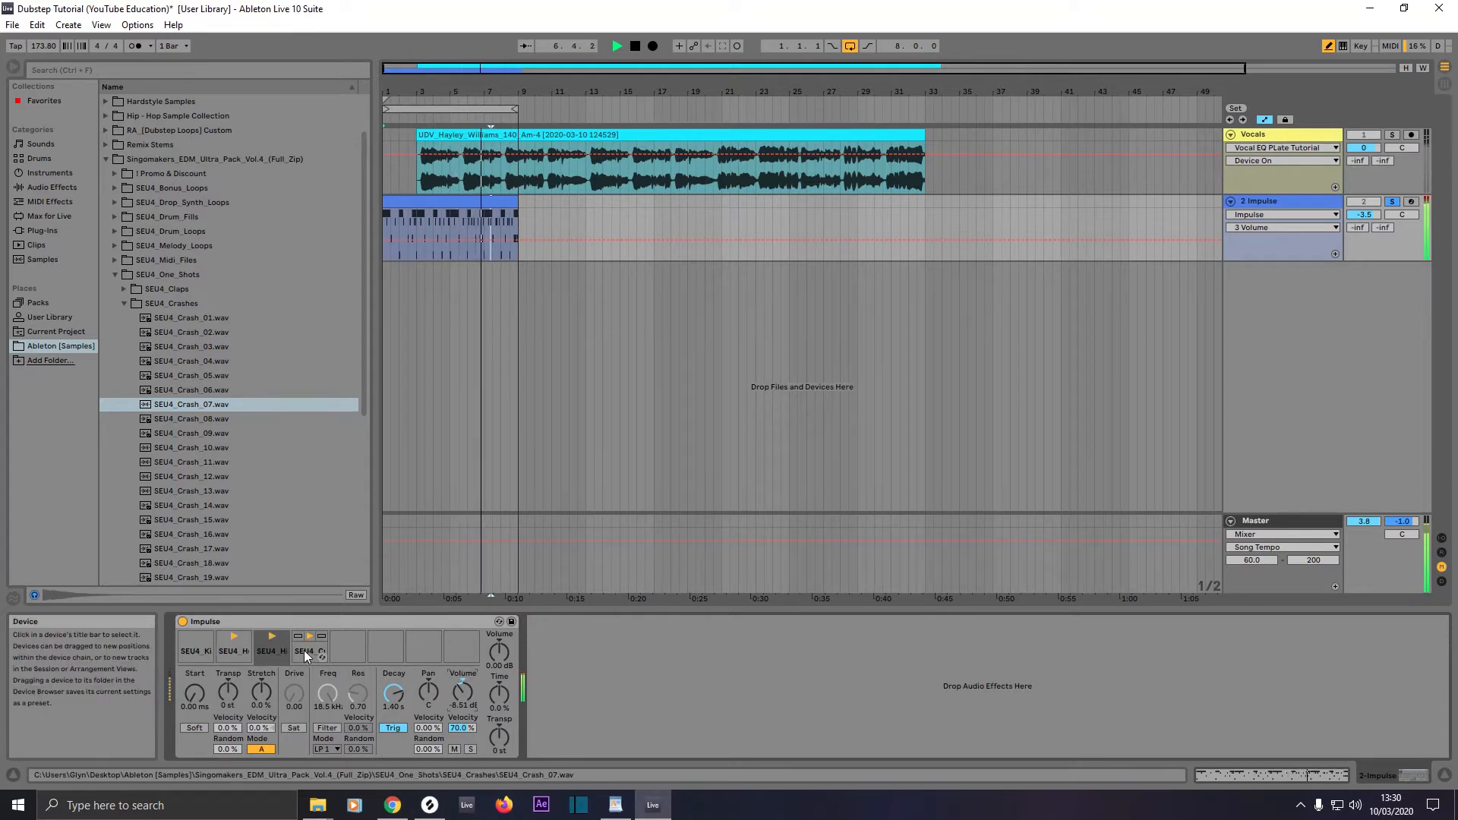
click(304, 650)
mouse_move(473, 701)
mouse_down()
mouse_move(473, 683)
mouse_move(464, 695)
mouse_up()
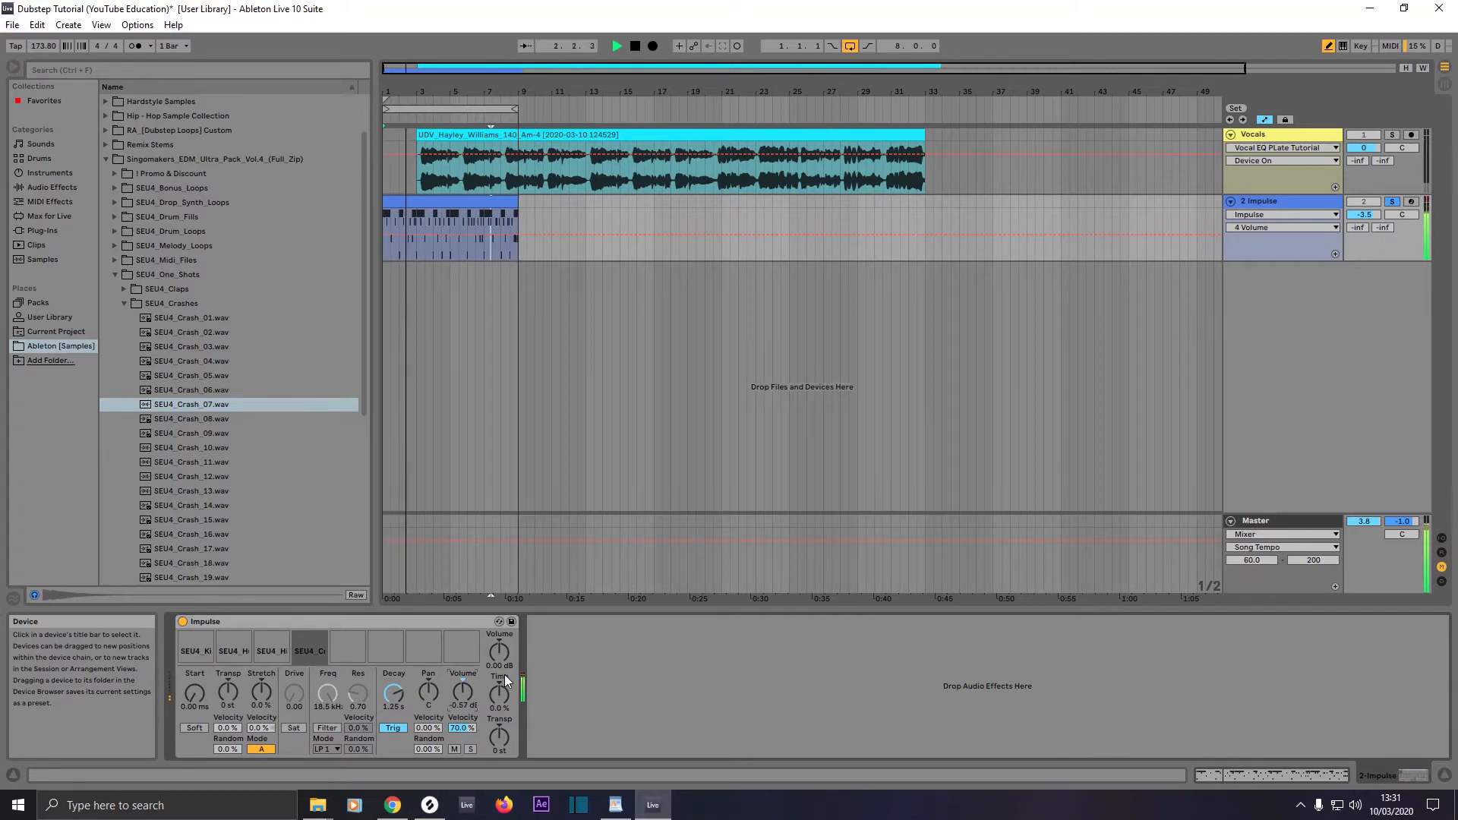
key(space)
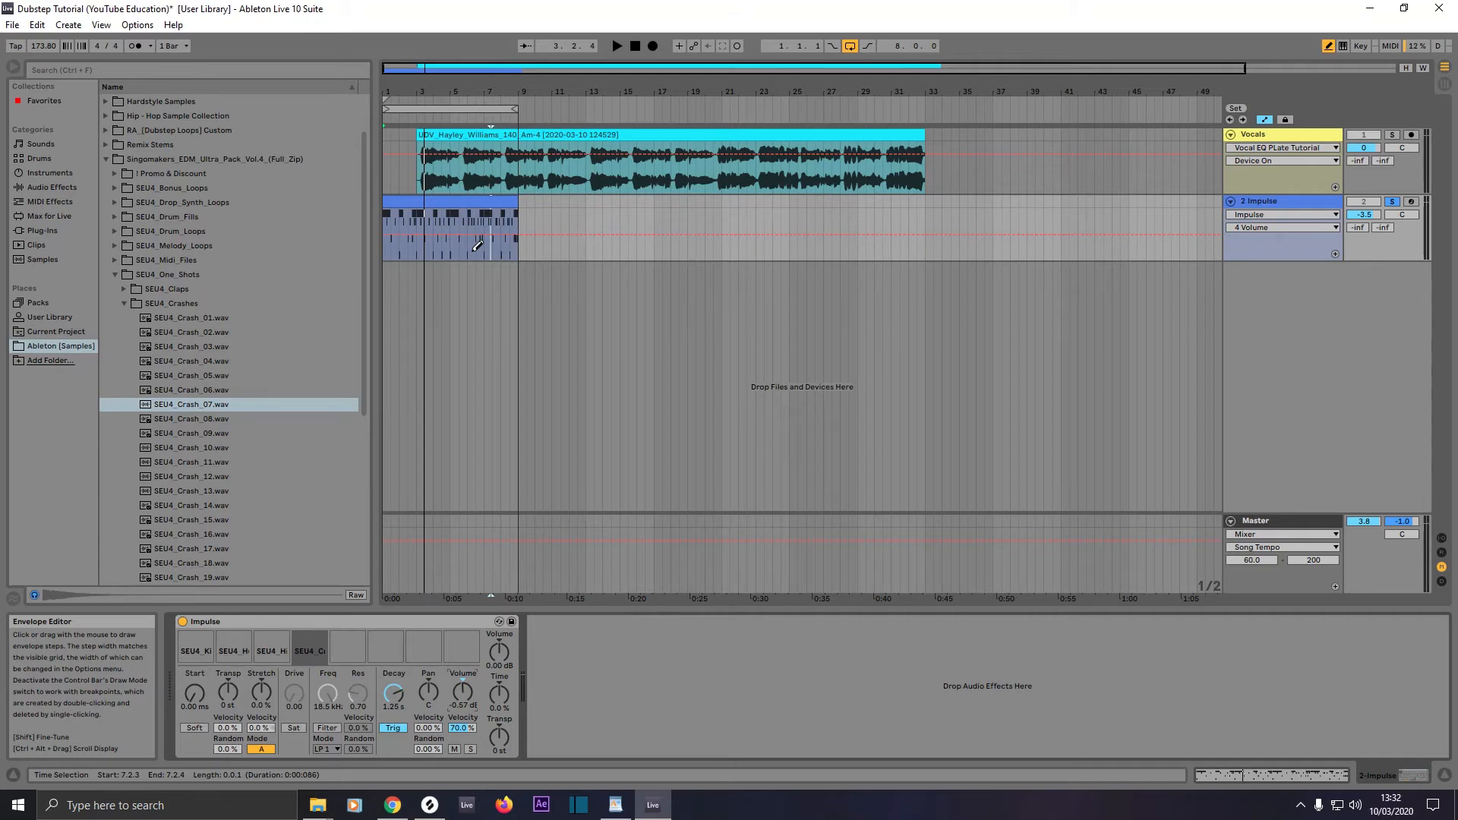
Step: Add an EQ Eight audio effect after Impulse on the drum track
click(47, 188)
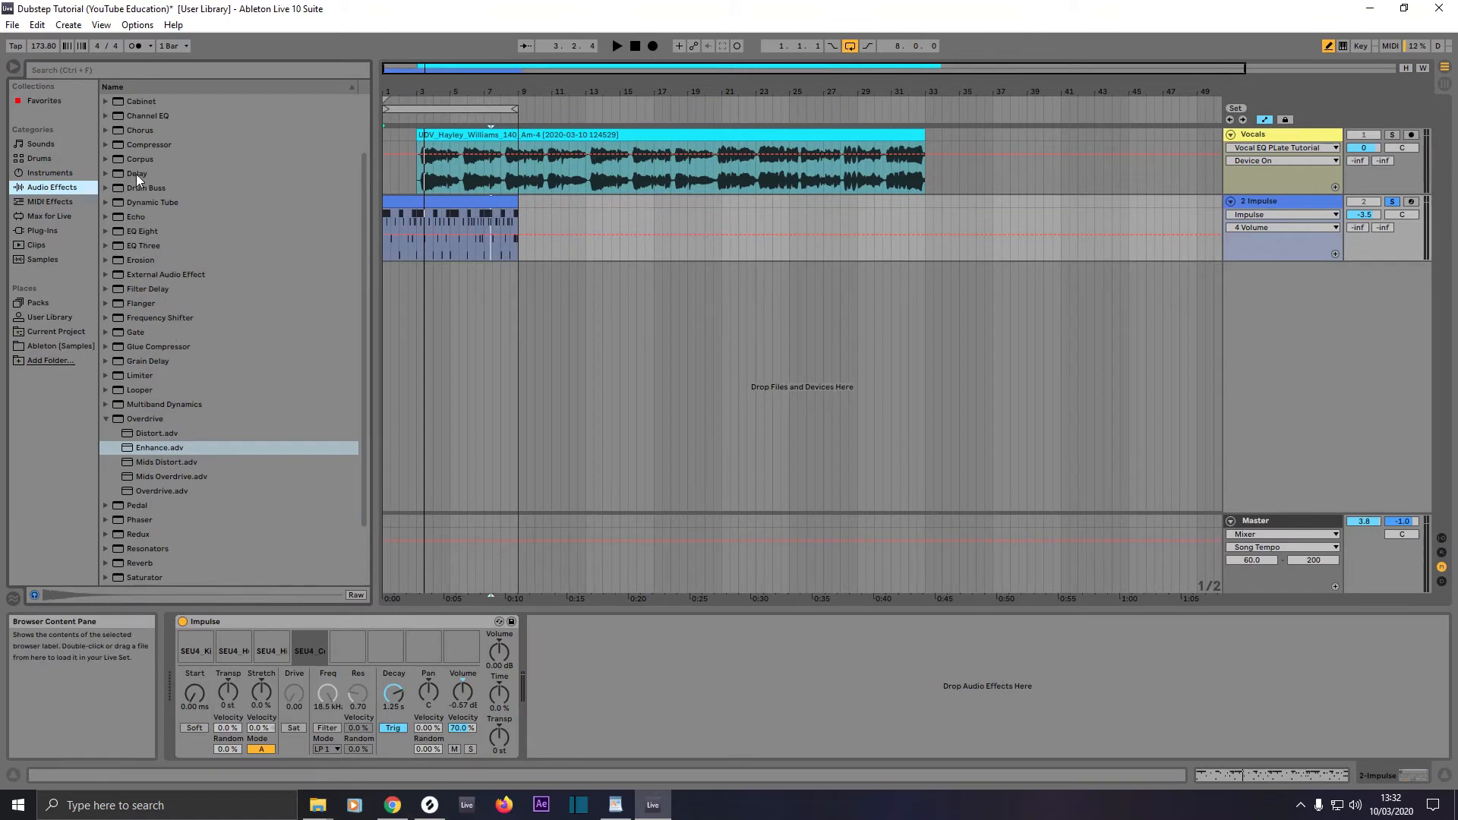
click(140, 231)
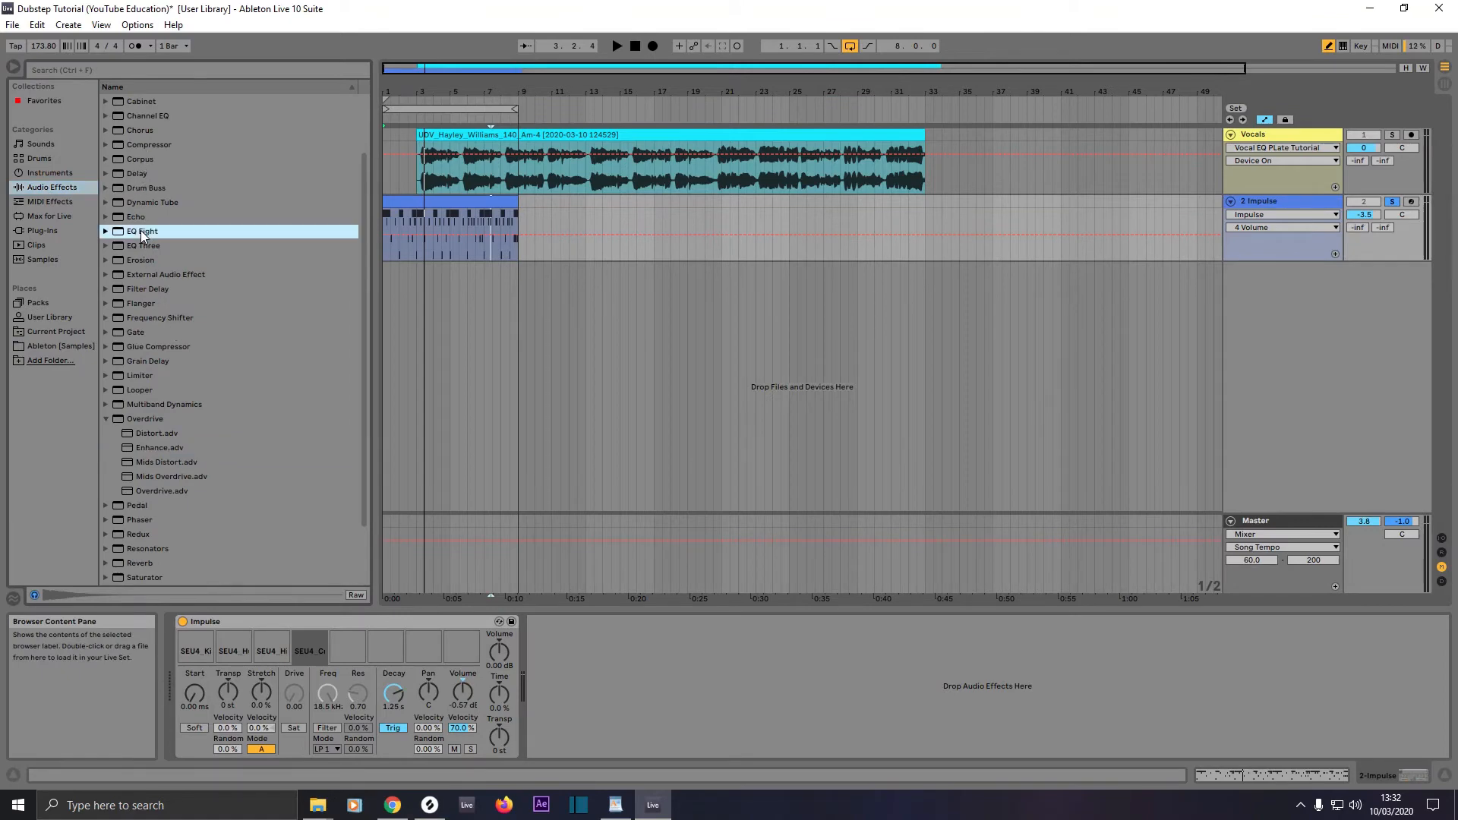
drag(140, 230, 560, 665)
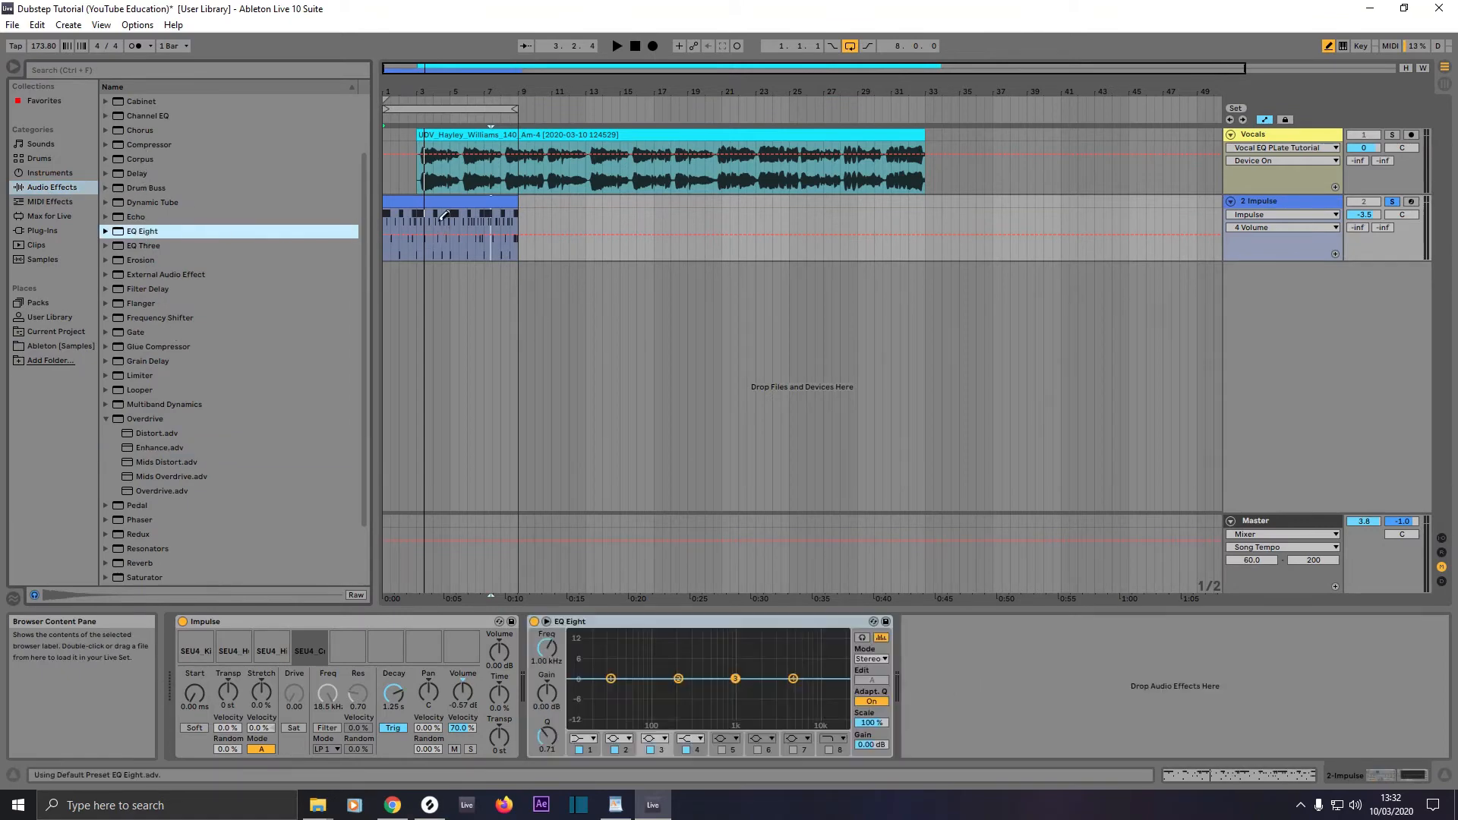
Step: Set EQ Eight's band 1 frequency to 25.5 Hz and change its filter type to the steep low cut
click(611, 678)
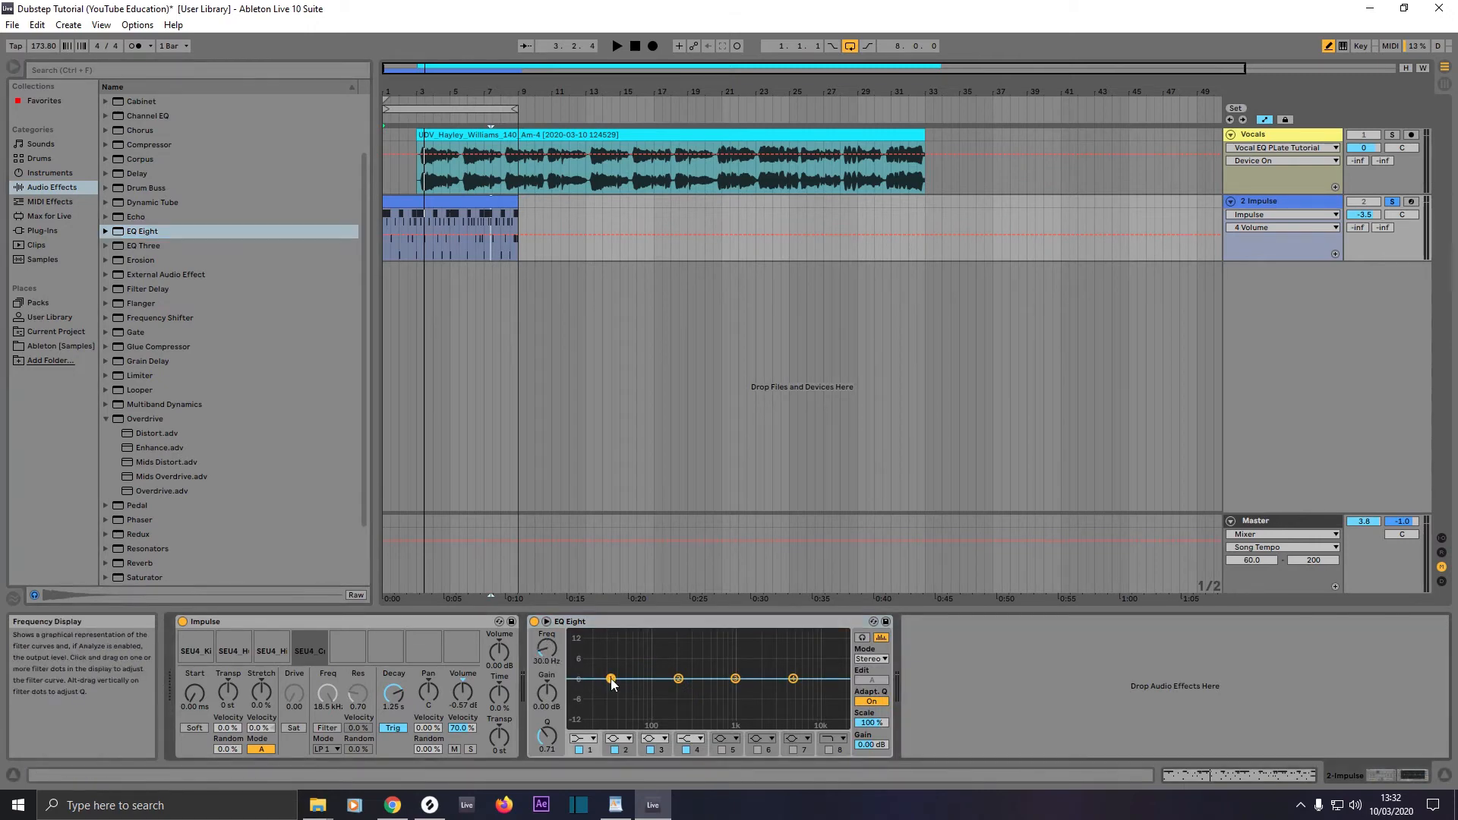
click(547, 650)
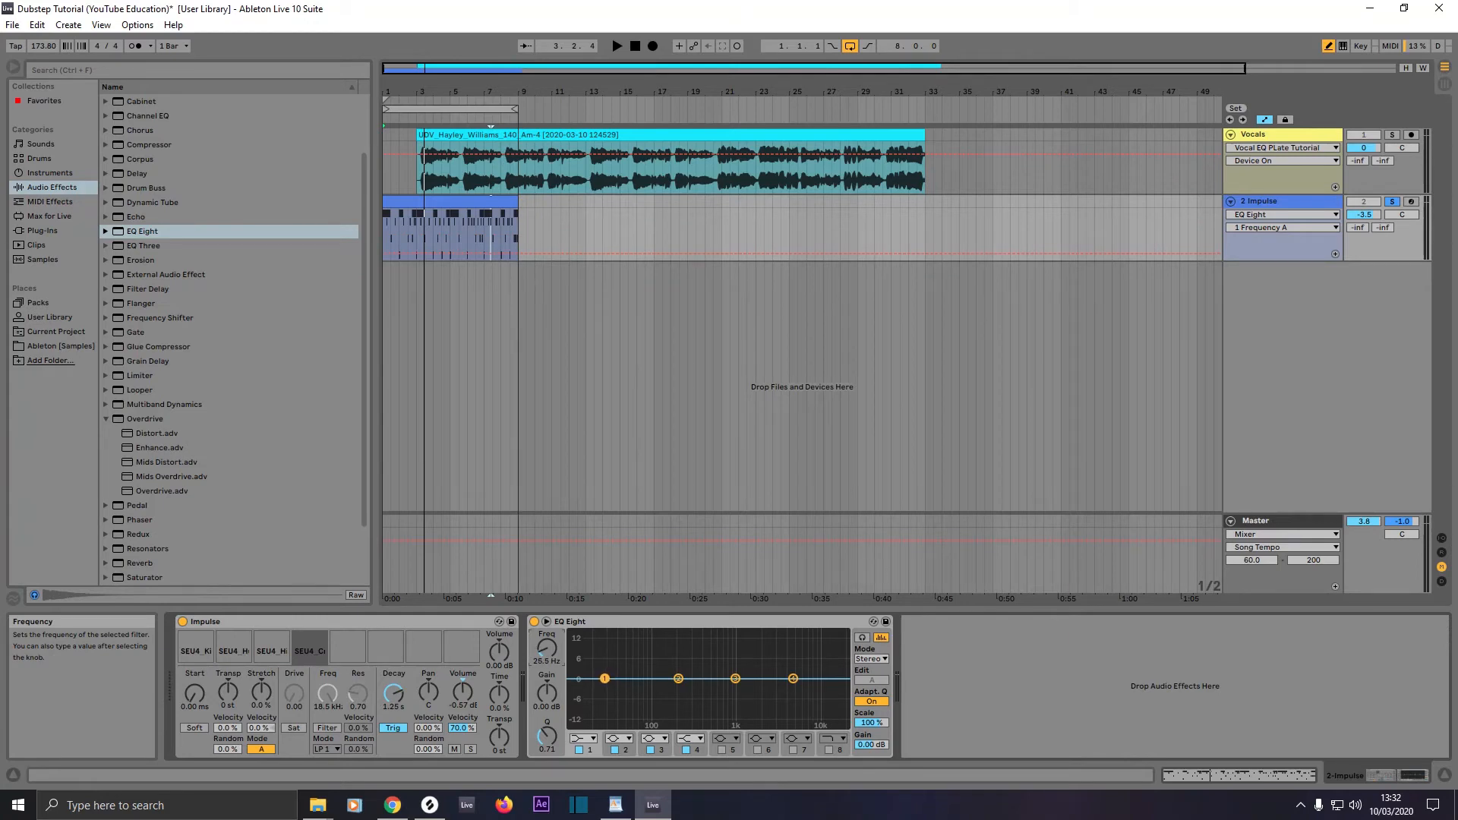
click(580, 750)
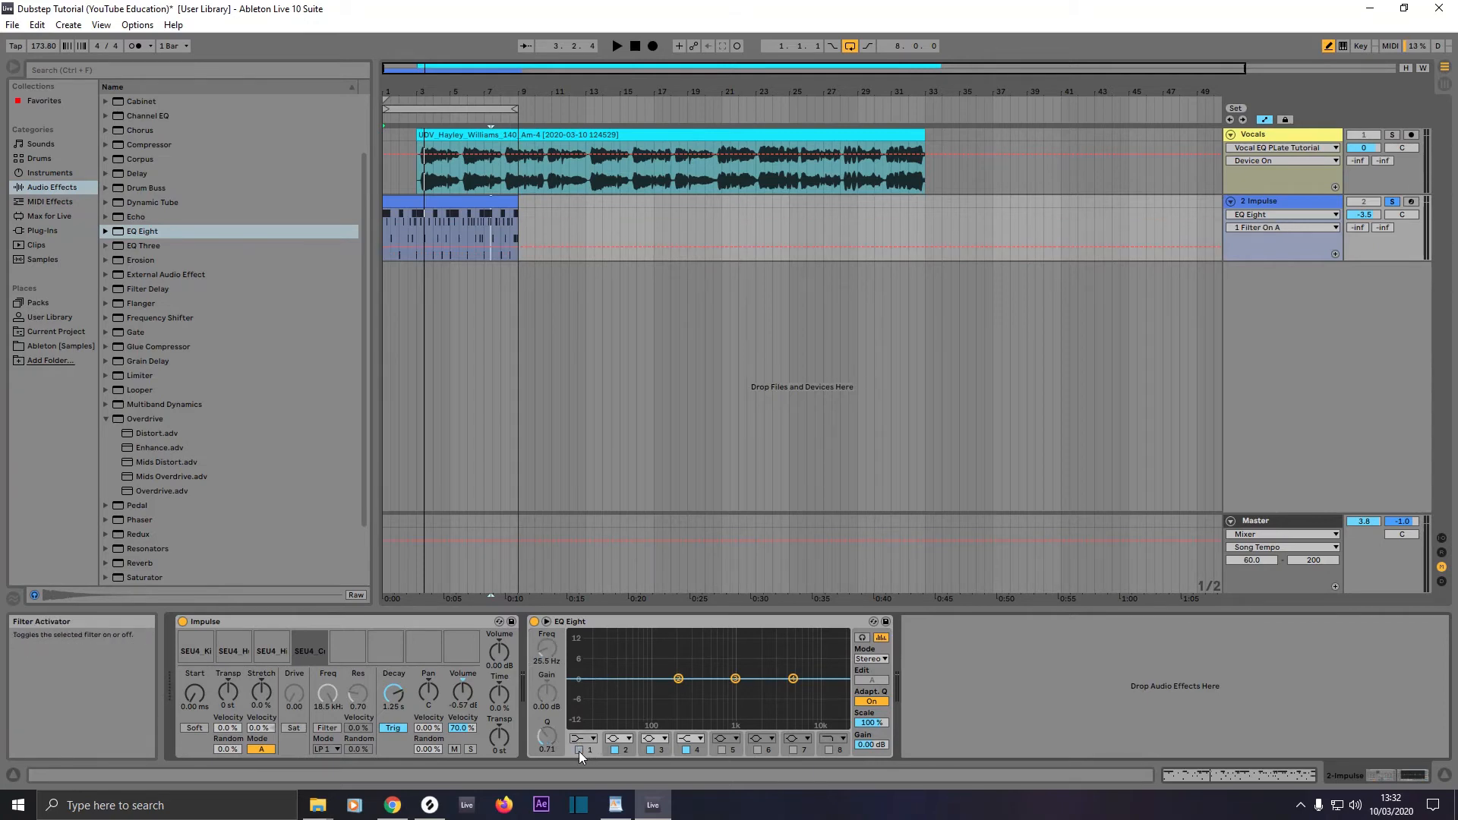
click(578, 750)
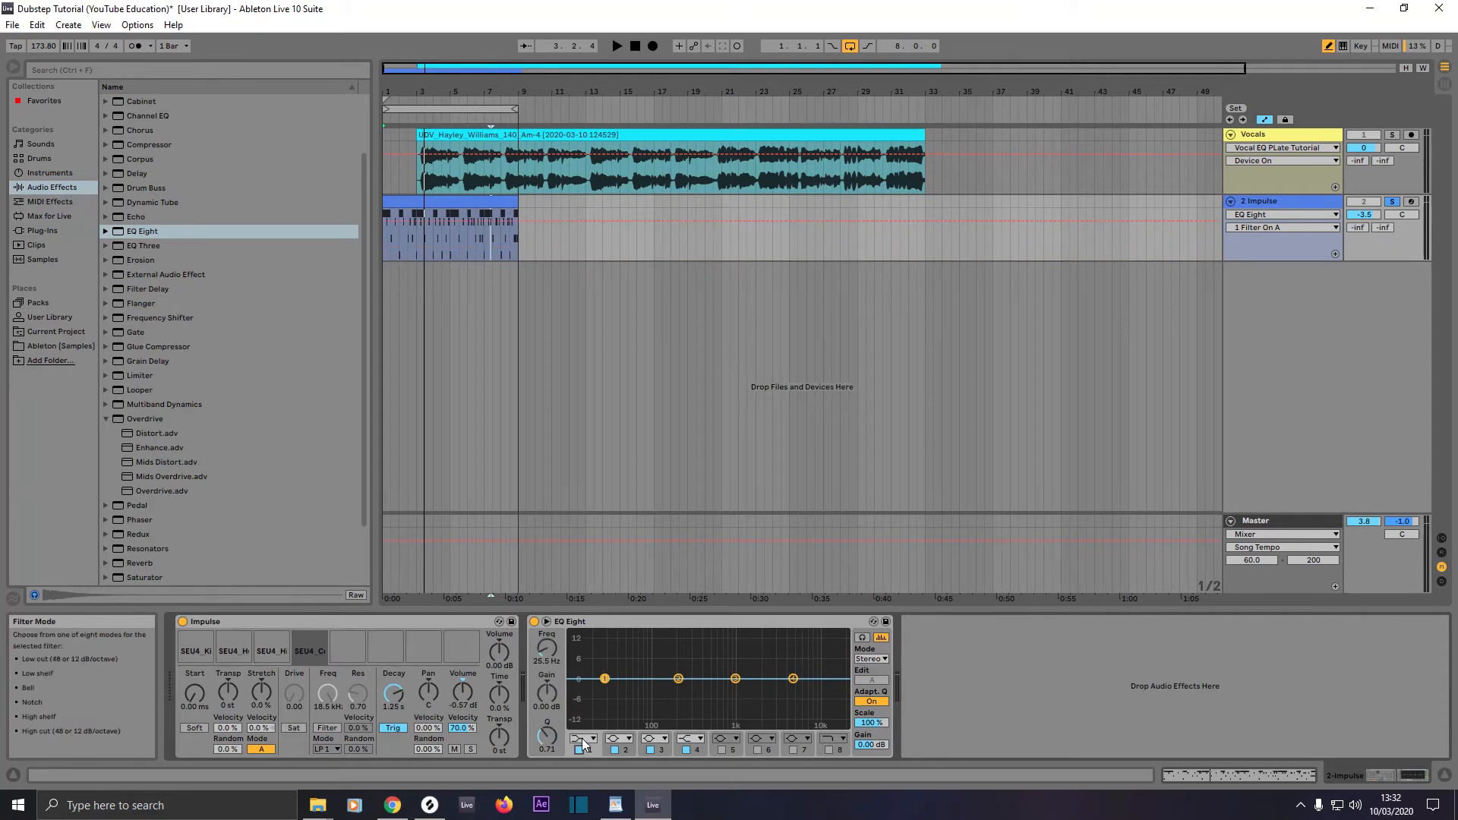
click(583, 740)
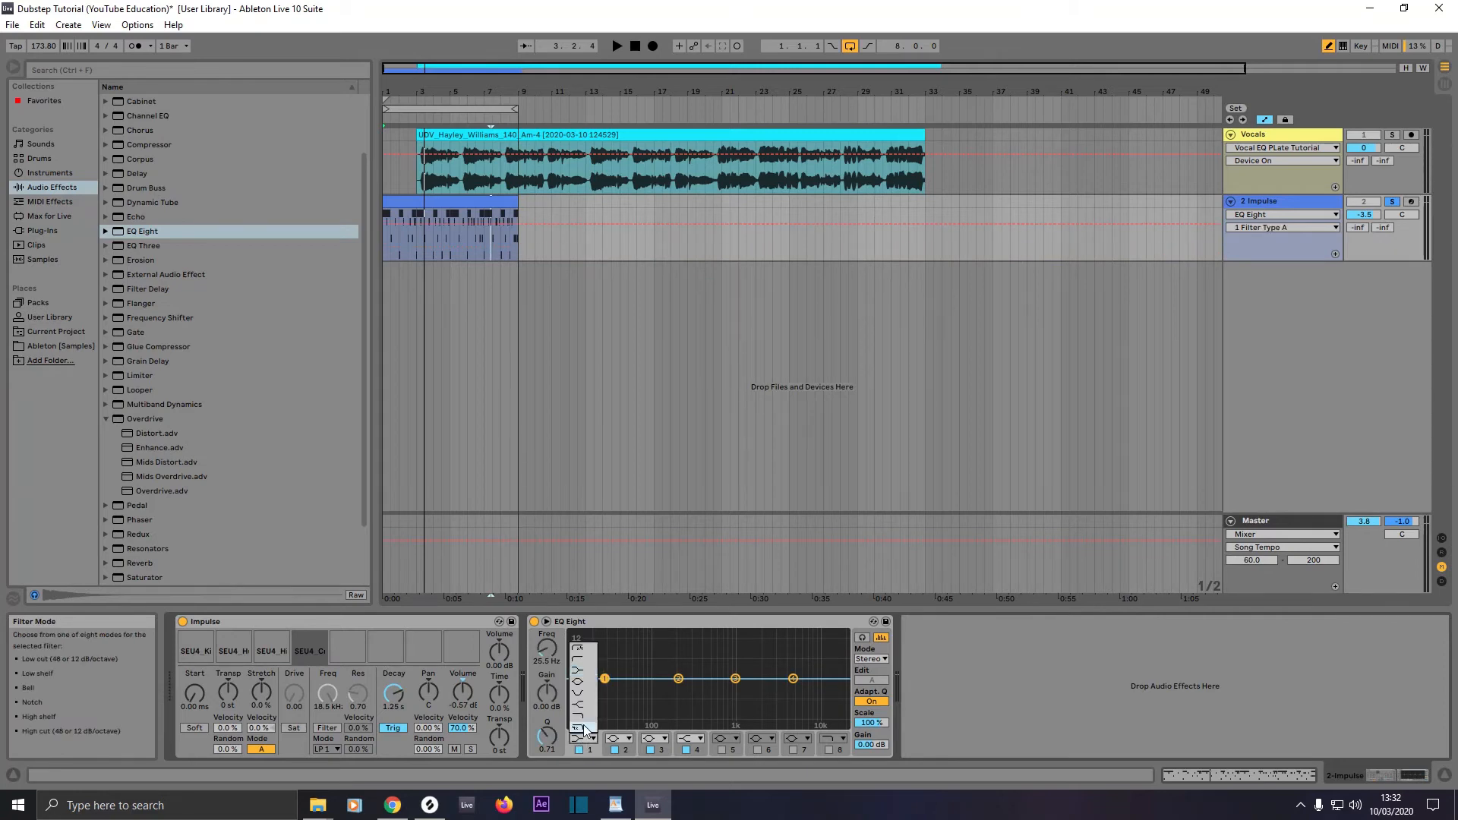
click(580, 650)
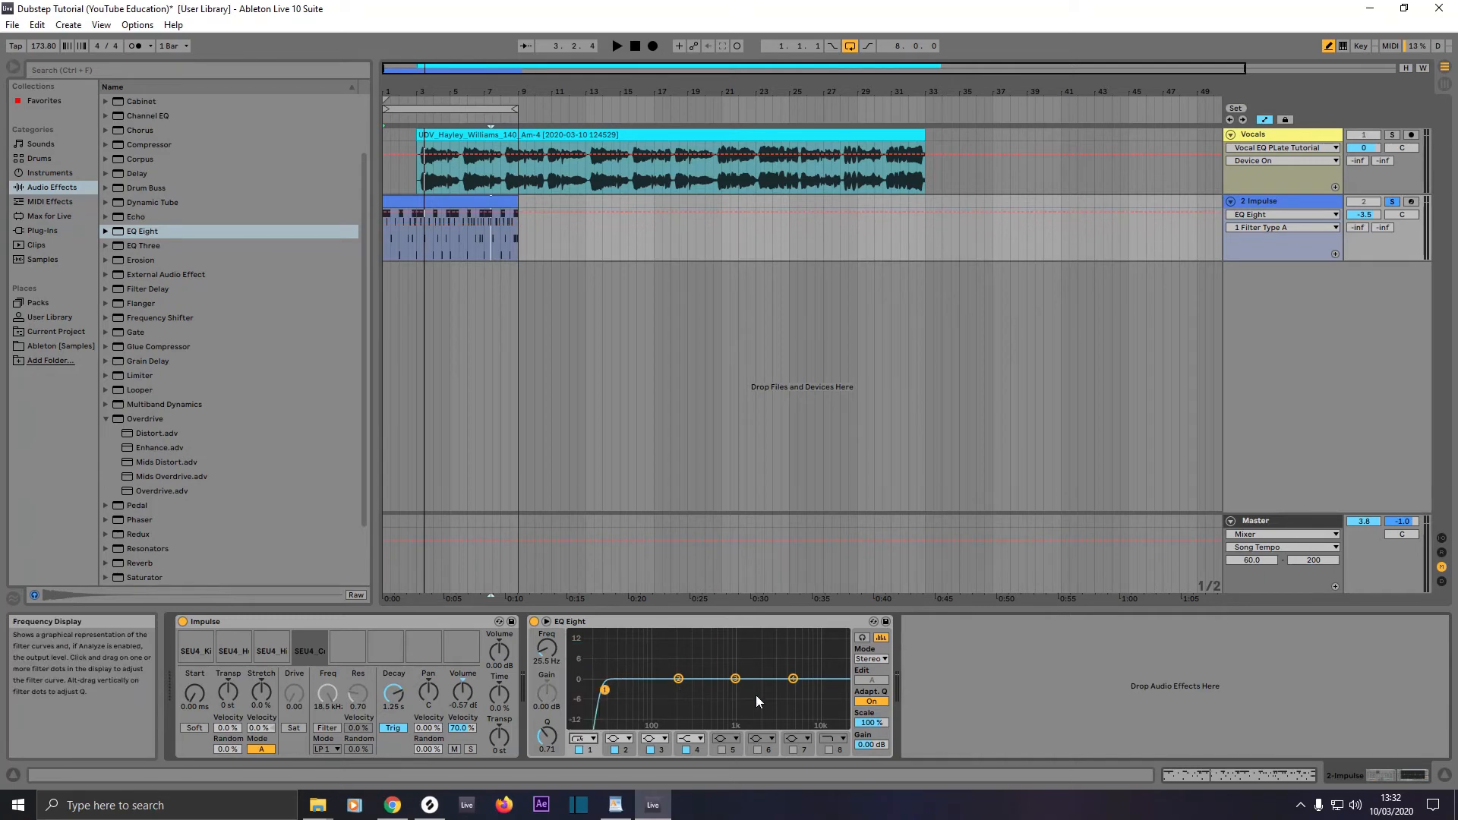
Step: Set EQ Eight's band 4 frequency to 18.0 kHz and change its filter type to the steep high cut
click(794, 680)
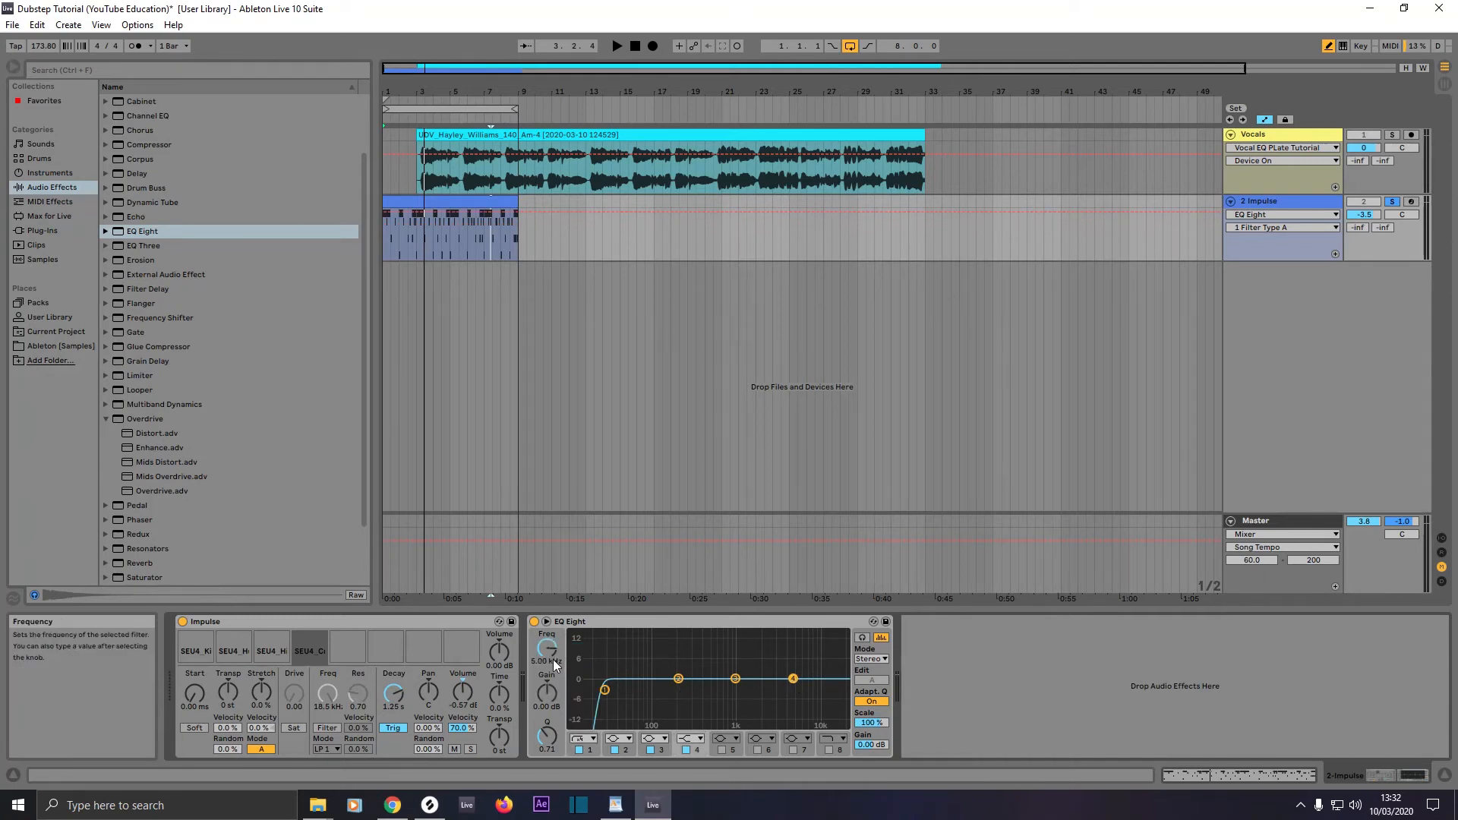
click(546, 649)
drag(547, 649, 547, 637)
click(688, 738)
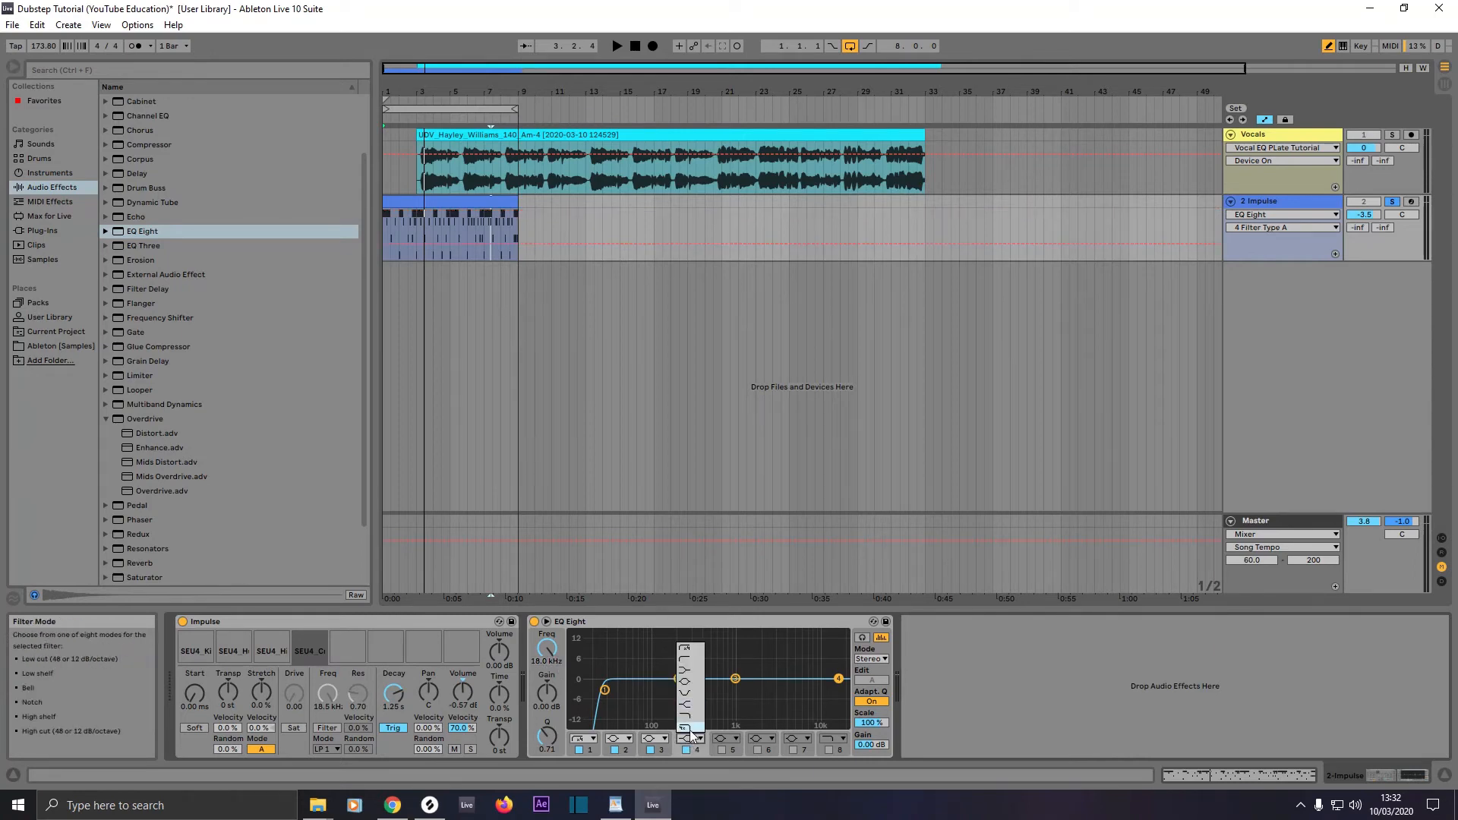
click(687, 727)
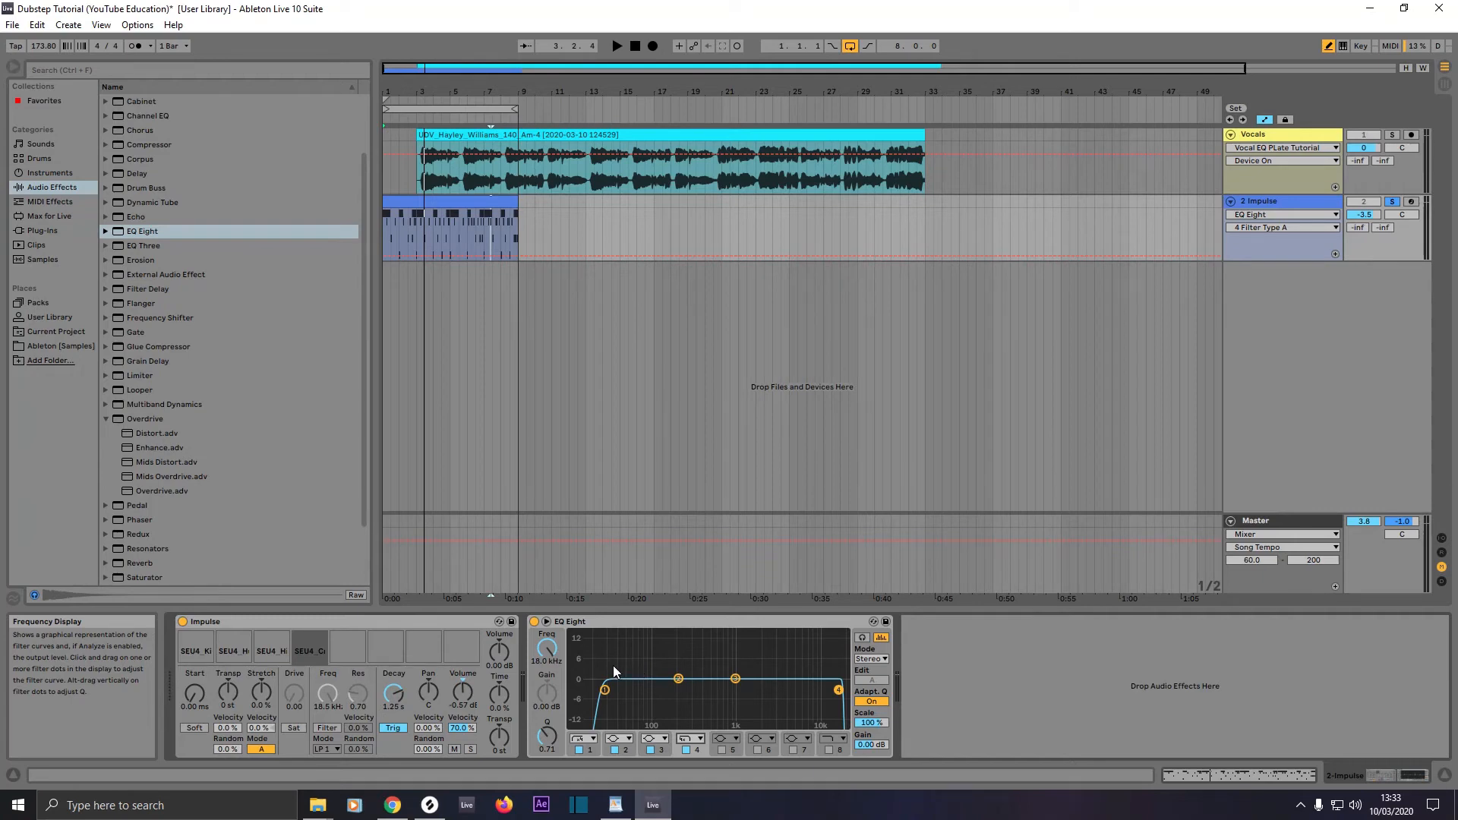
Step: With the loop playing, set EQ Eight's band 2 to 42.0 Hz with a Q of 18.0, and stop playback
key(space)
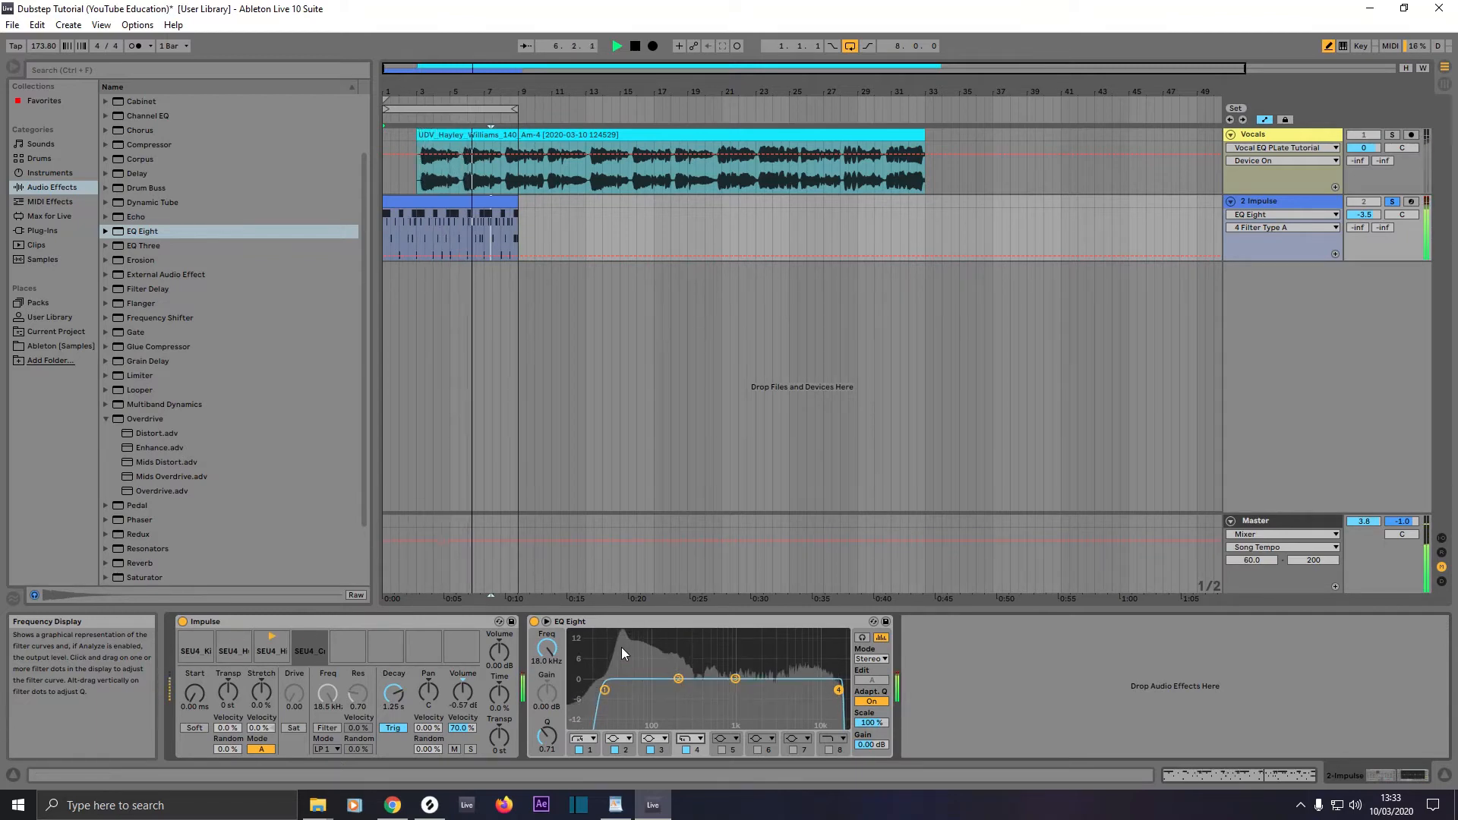
drag(676, 677, 659, 678)
mouse_move(547, 650)
mouse_down()
mouse_move(548, 669)
mouse_move(548, 657)
mouse_up()
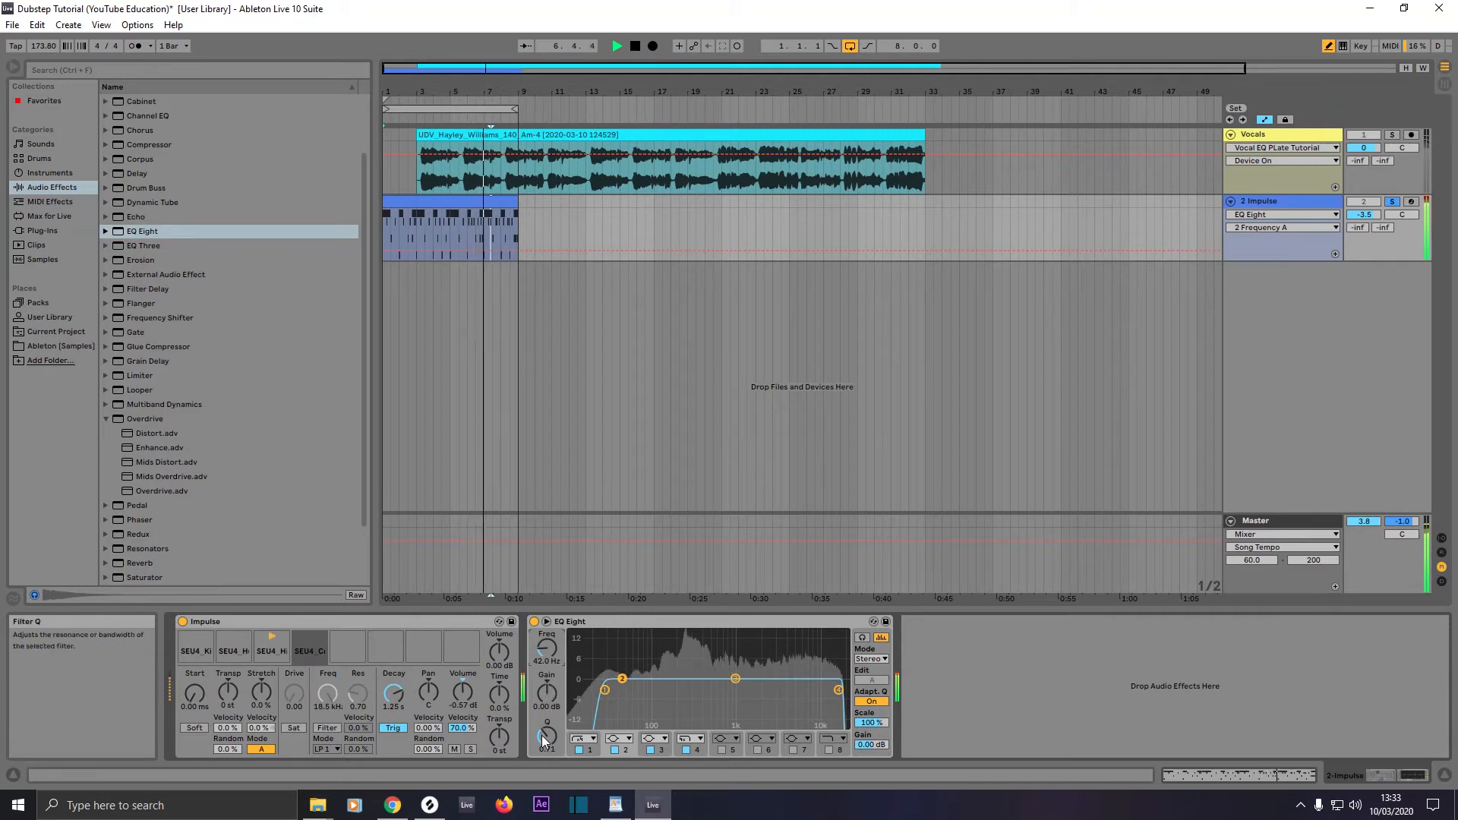
drag(547, 737, 547, 747)
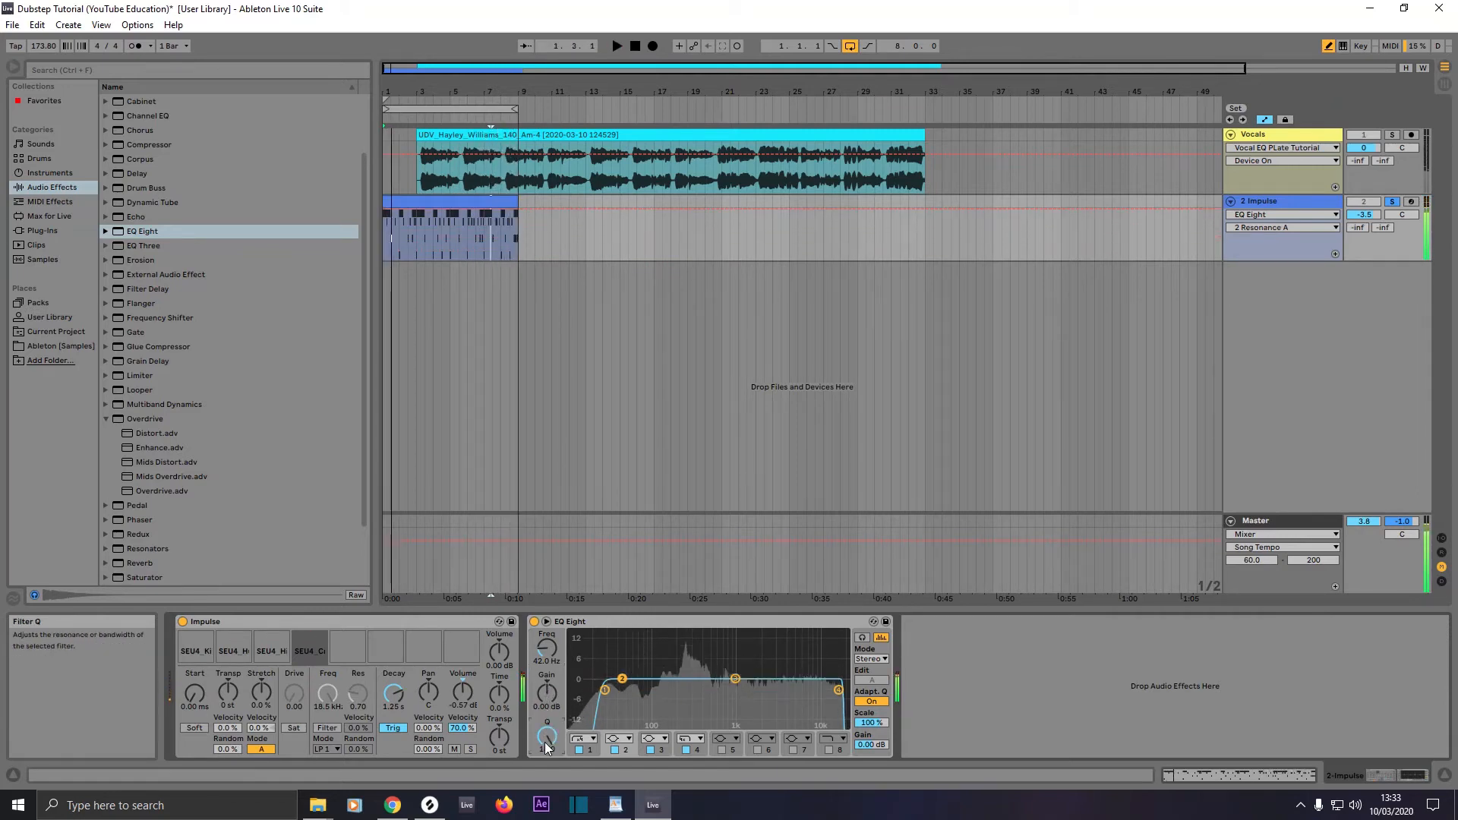
key(space)
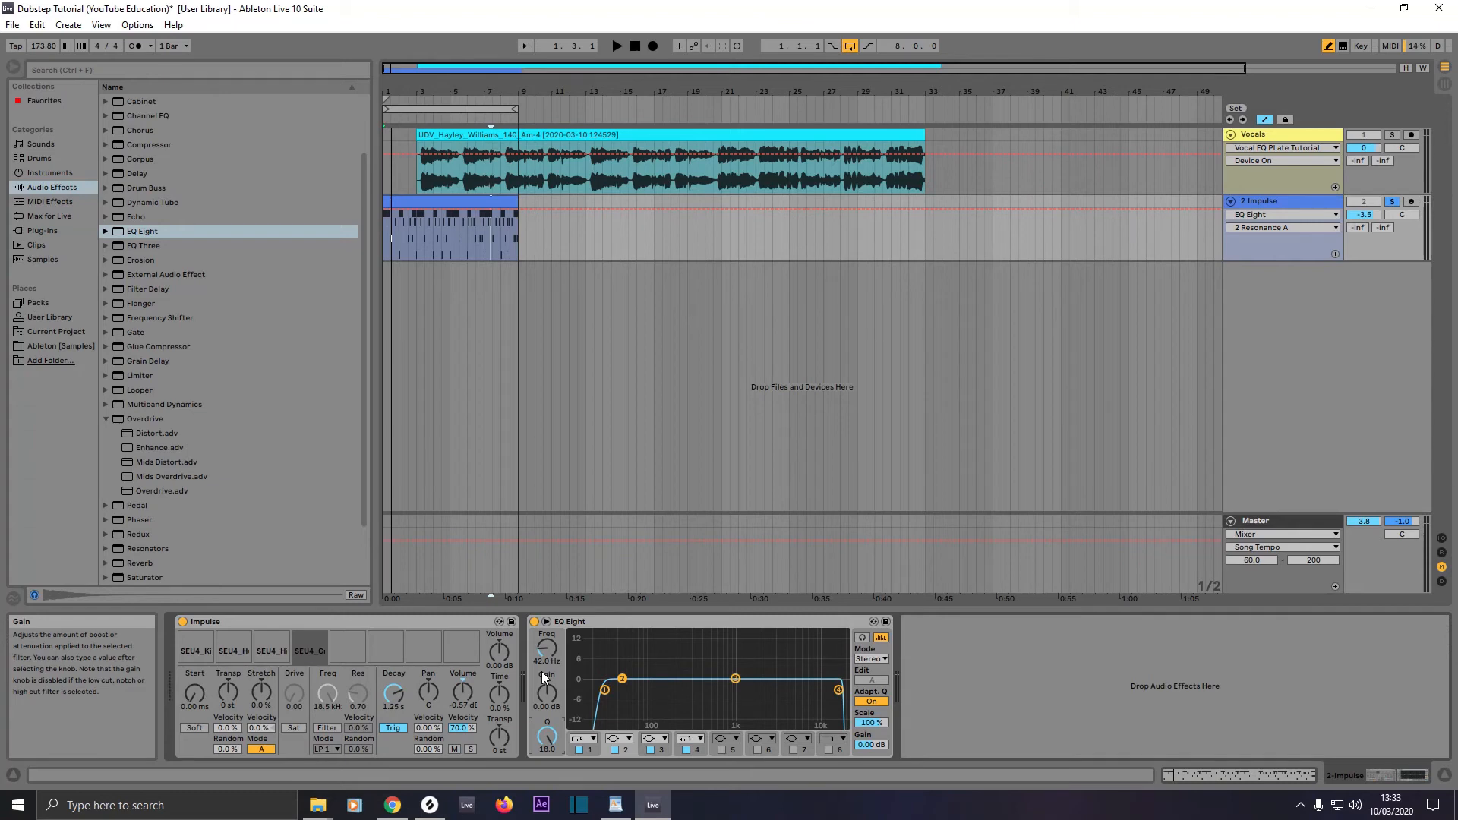
Step: Set EQ Eight's band 3 to 500 Hz with a gain of -2.50 dB and a Q of 12.5
click(735, 678)
drag(555, 657, 555, 671)
text(5)
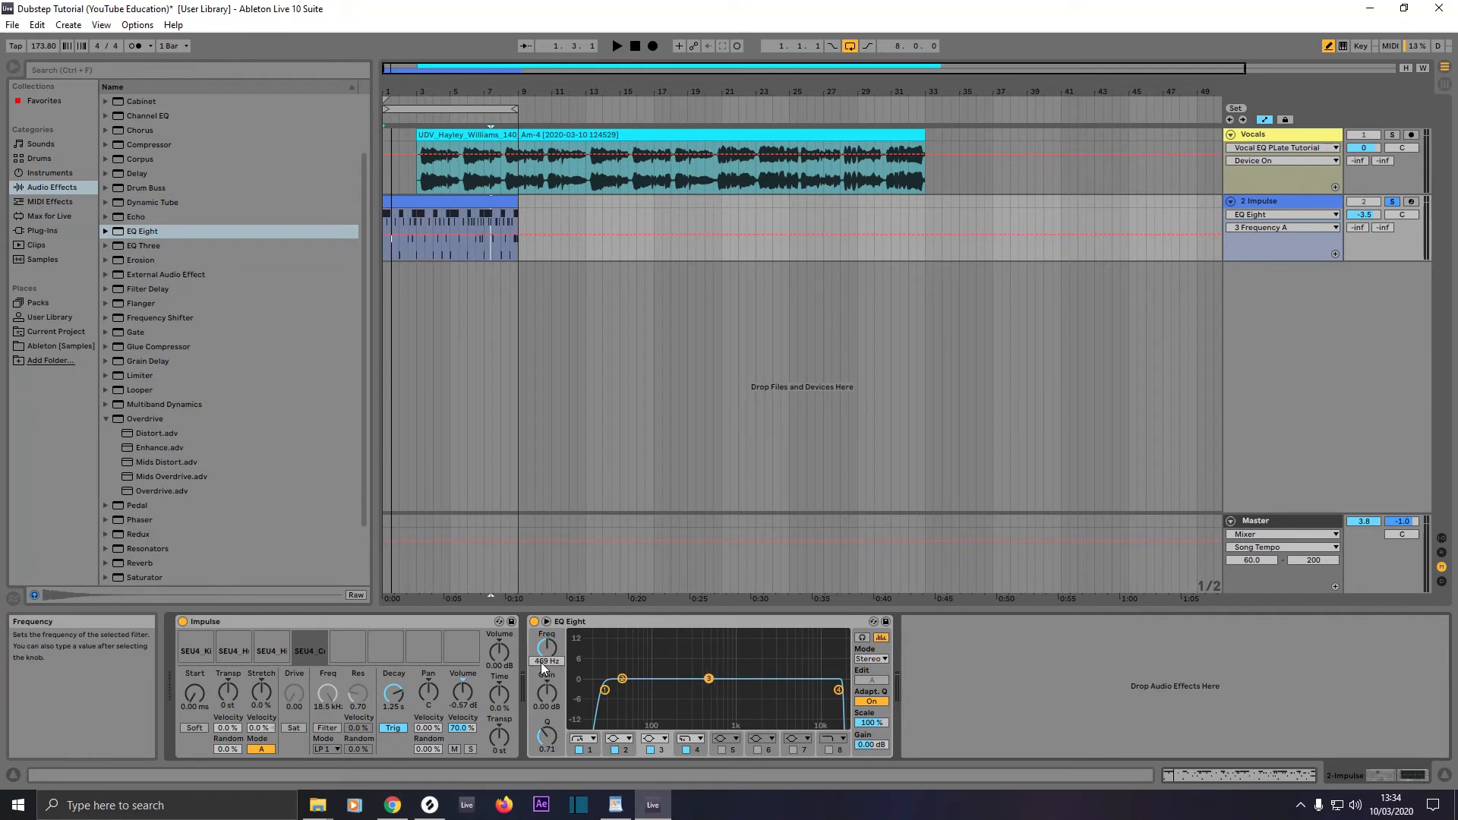
text(00)
key(Return)
drag(545, 694, 544, 706)
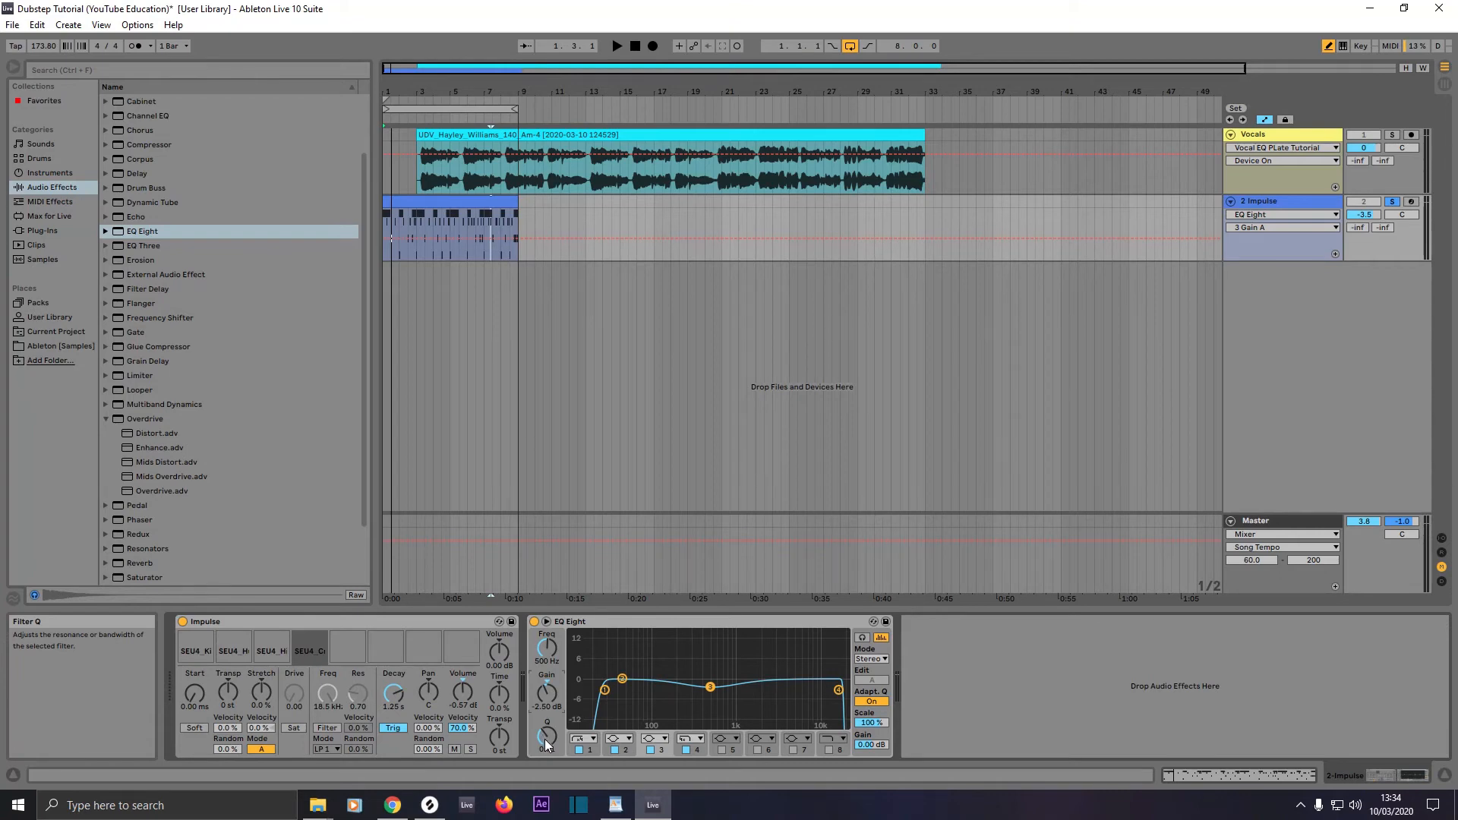
drag(544, 739, 545, 668)
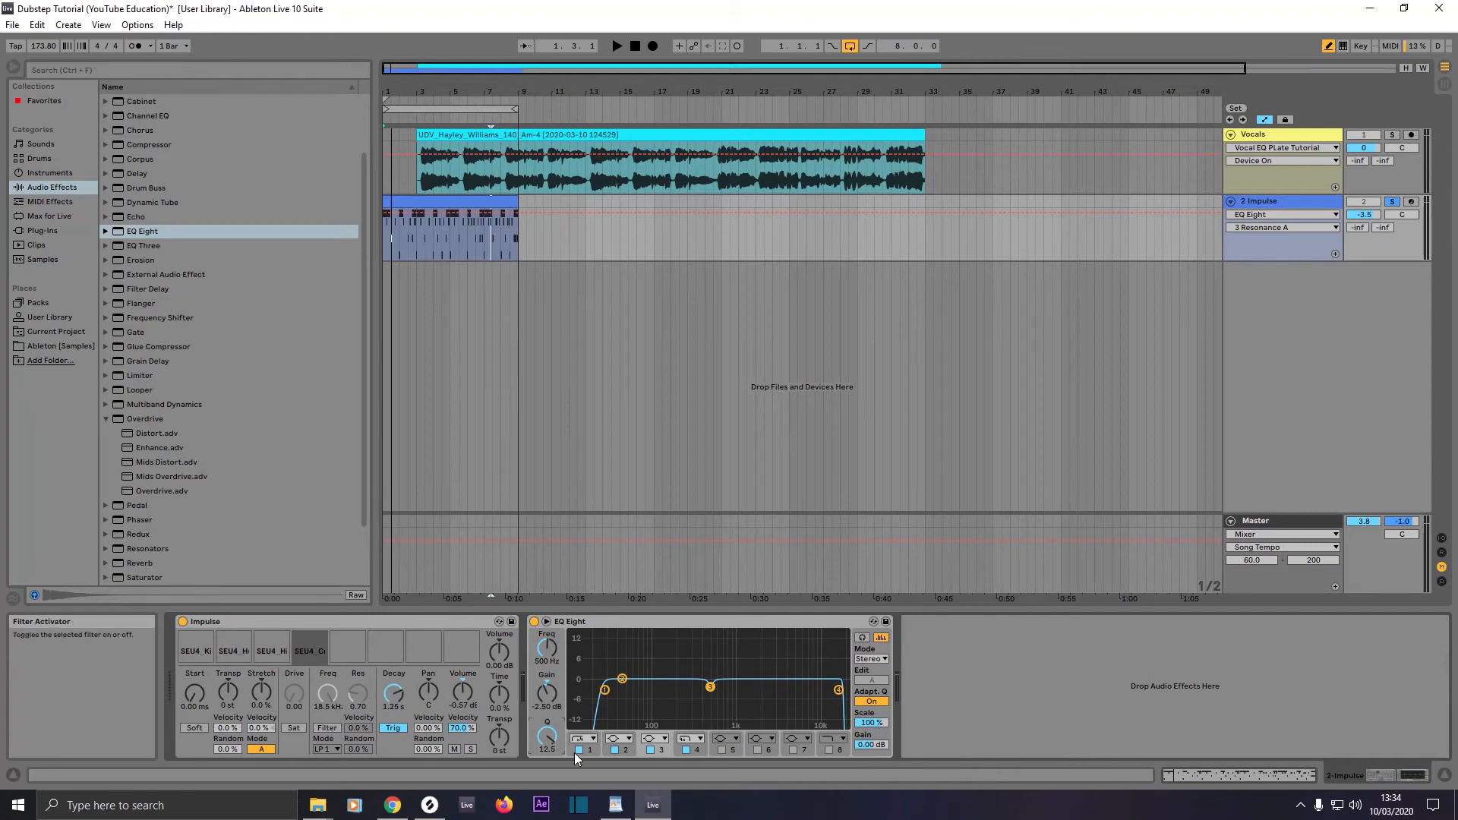
Step: Change EQ Eight's band 4 to a bell filter at 1.00 kHz with -2.05 dB gain and a narrow Q
click(838, 690)
click(686, 740)
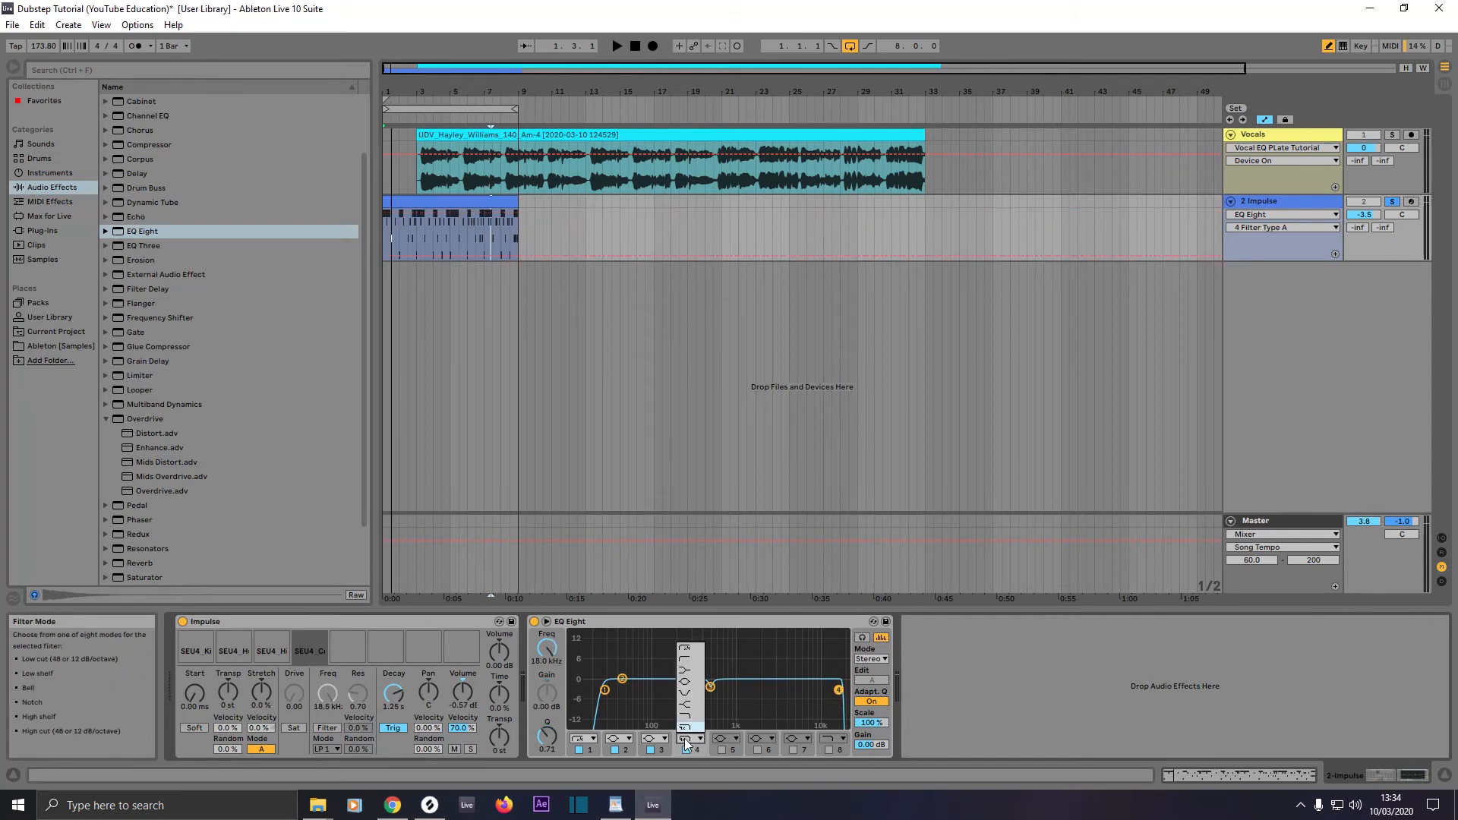
click(685, 683)
drag(547, 653, 547, 695)
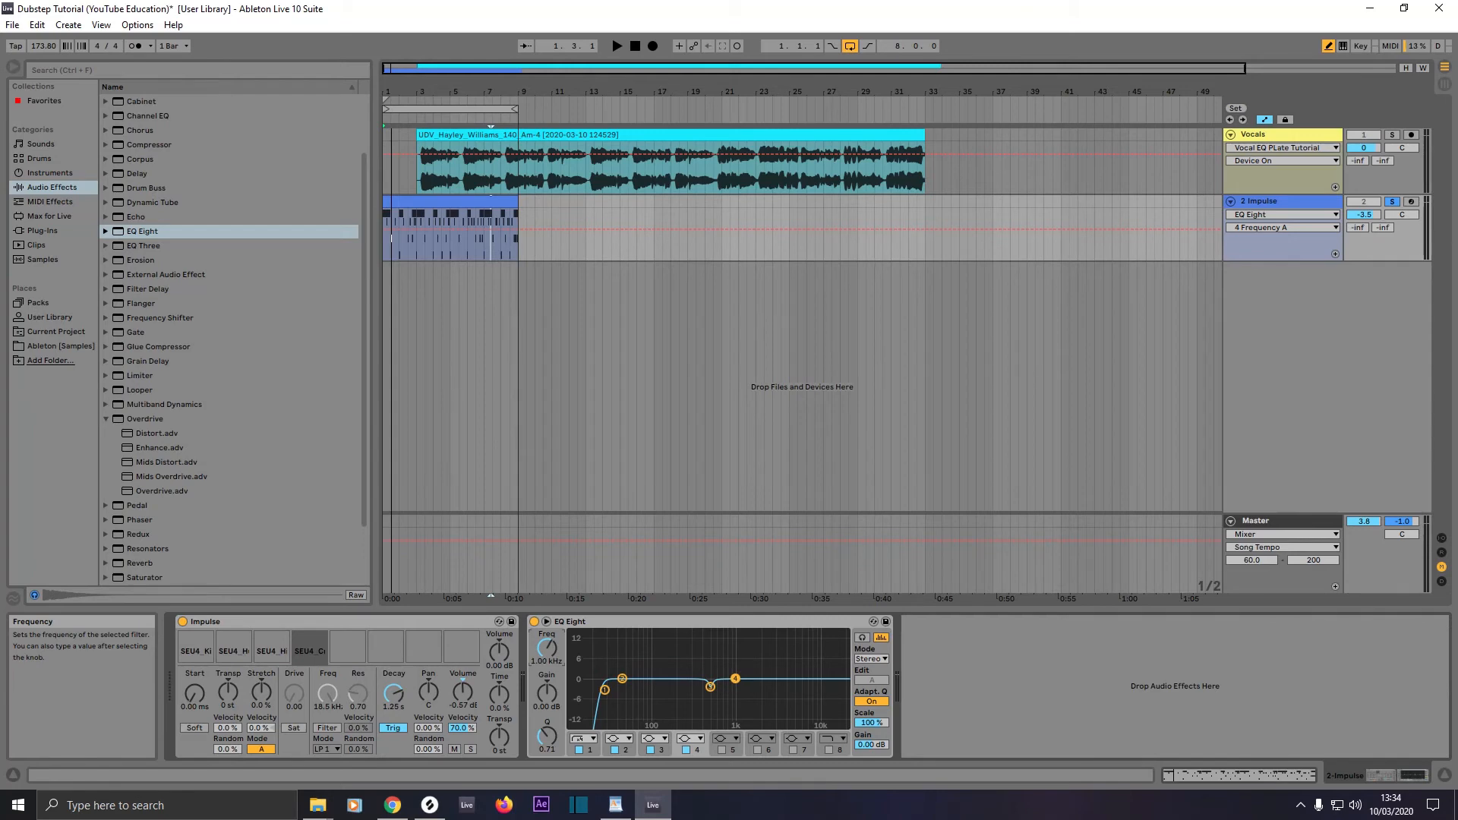
mouse_move(540, 694)
mouse_down()
mouse_move(547, 734)
mouse_move(547, 702)
mouse_up()
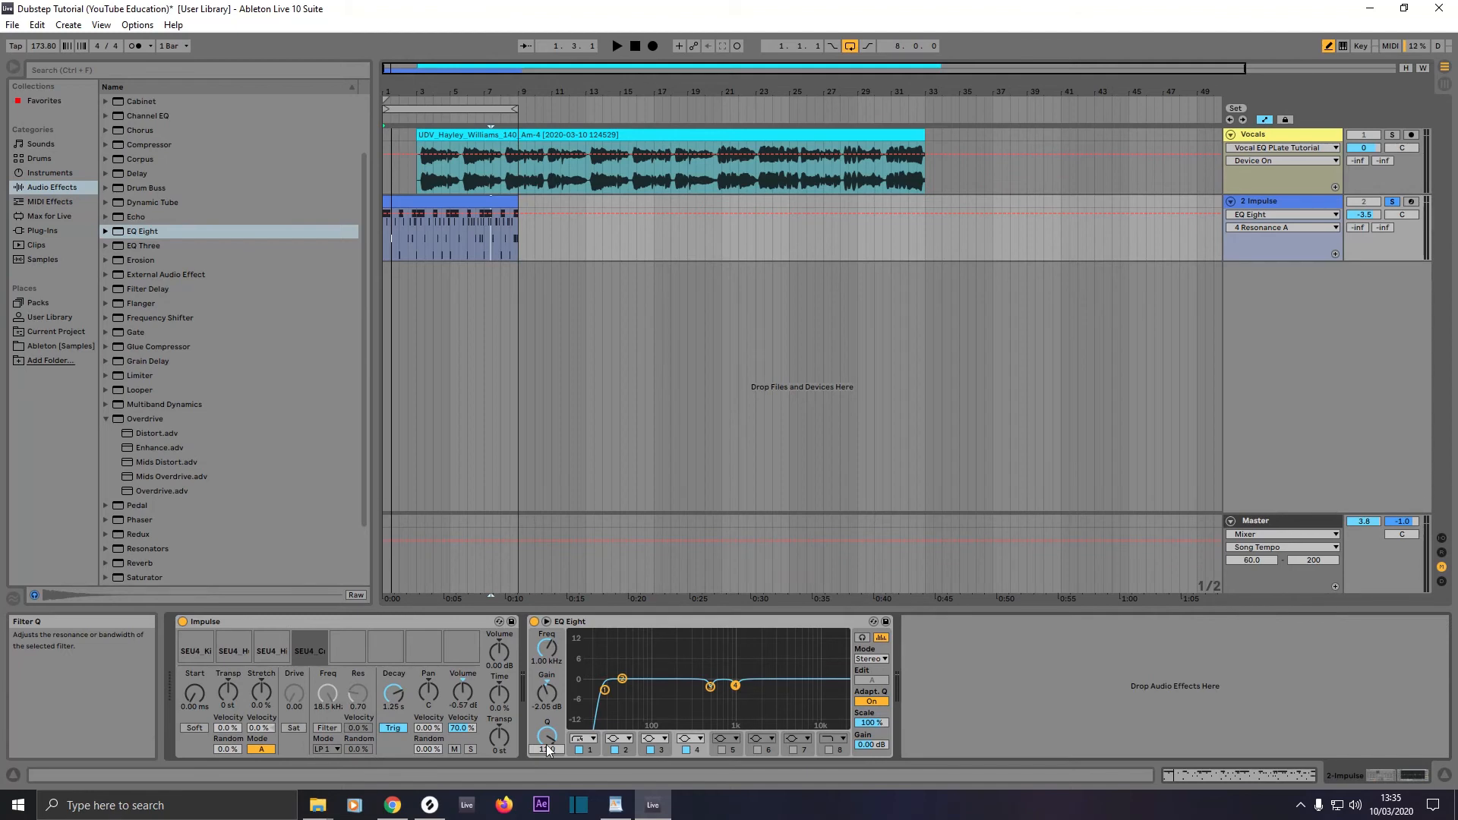
Step: Enable EQ Eight's band 5, set it to 18.0 kHz and change its filter type to the steep high cut
click(721, 749)
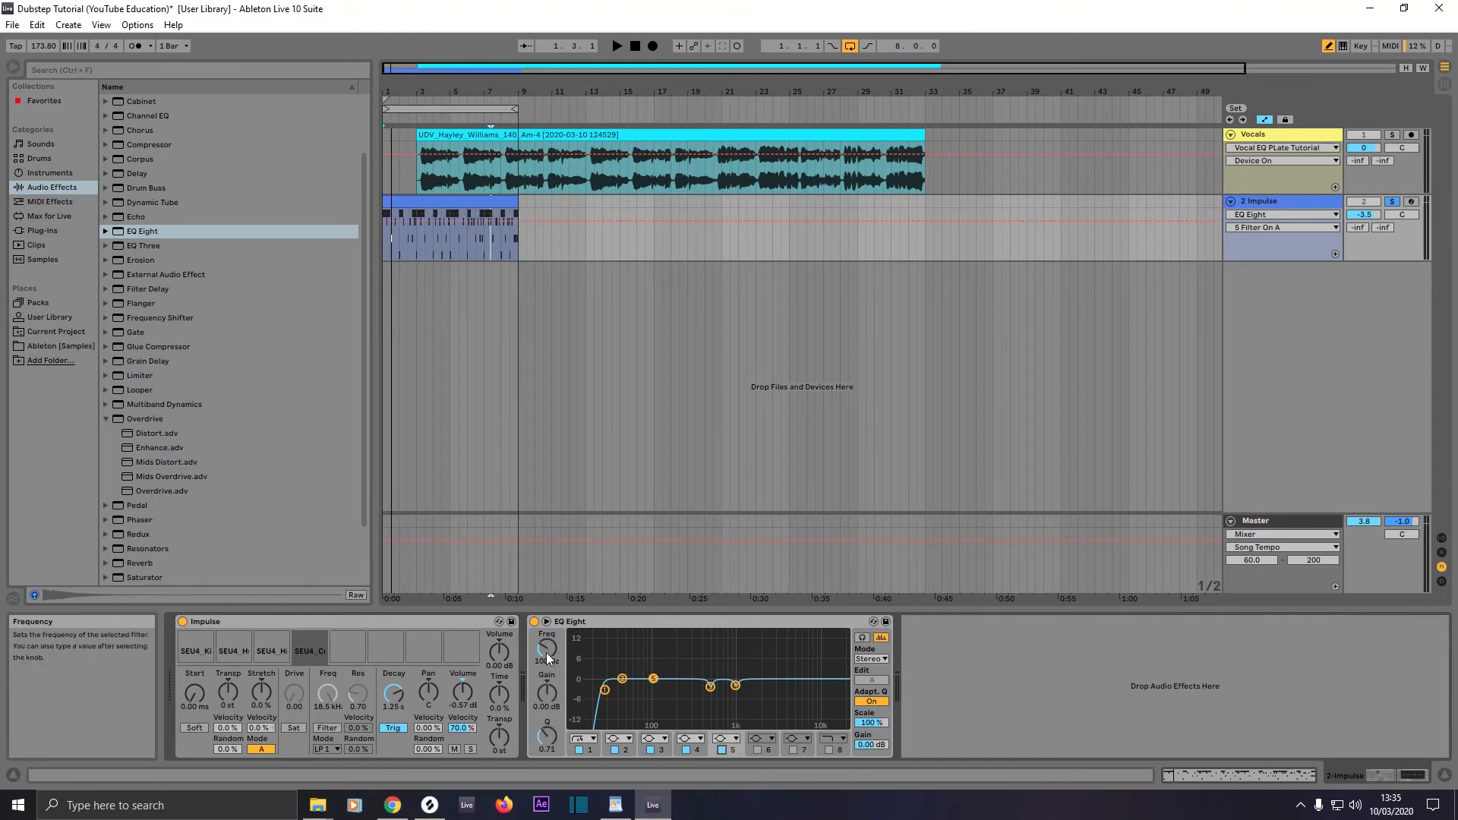
drag(546, 658, 547, 611)
click(728, 740)
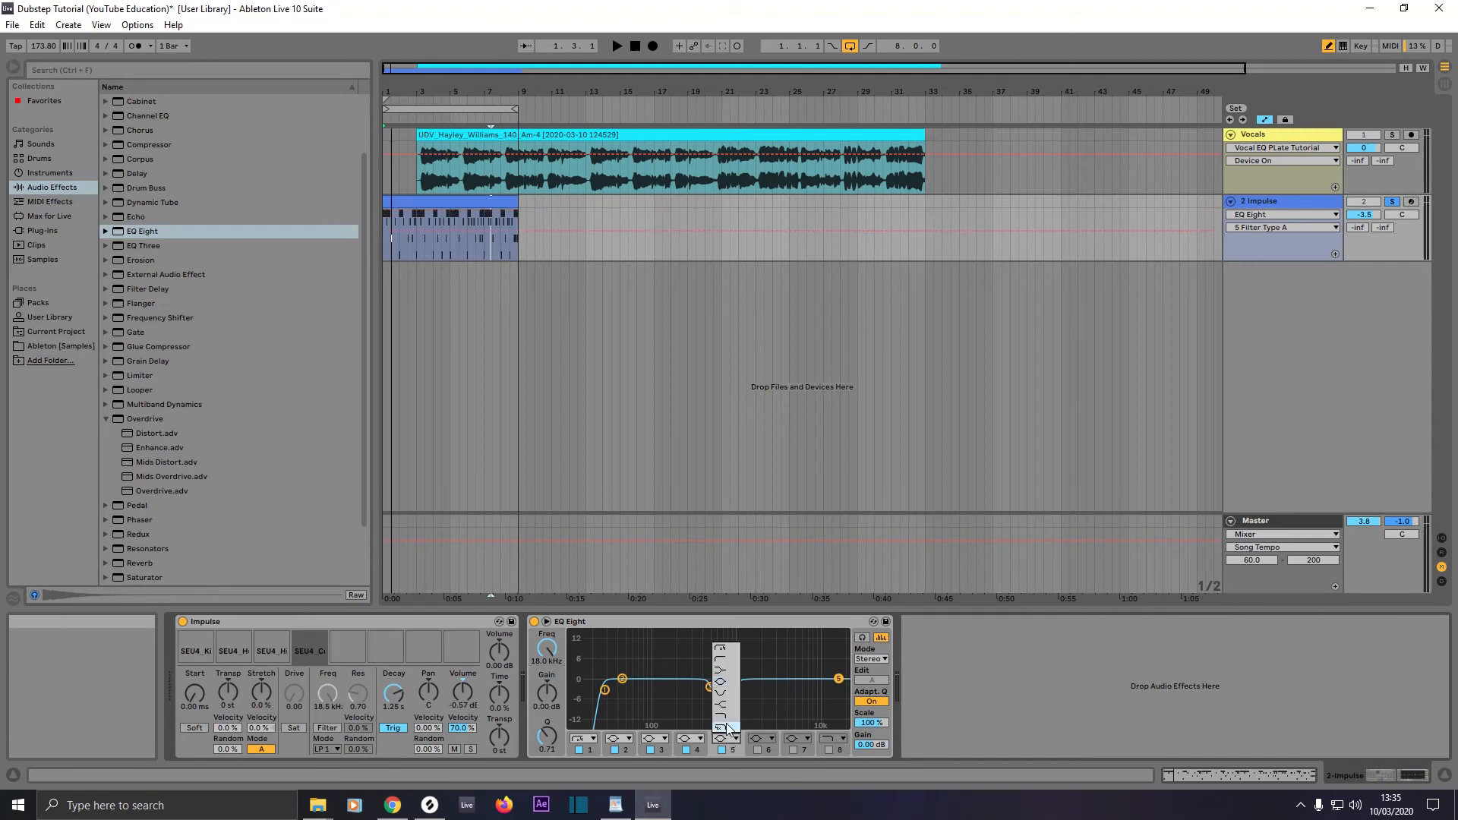
click(727, 730)
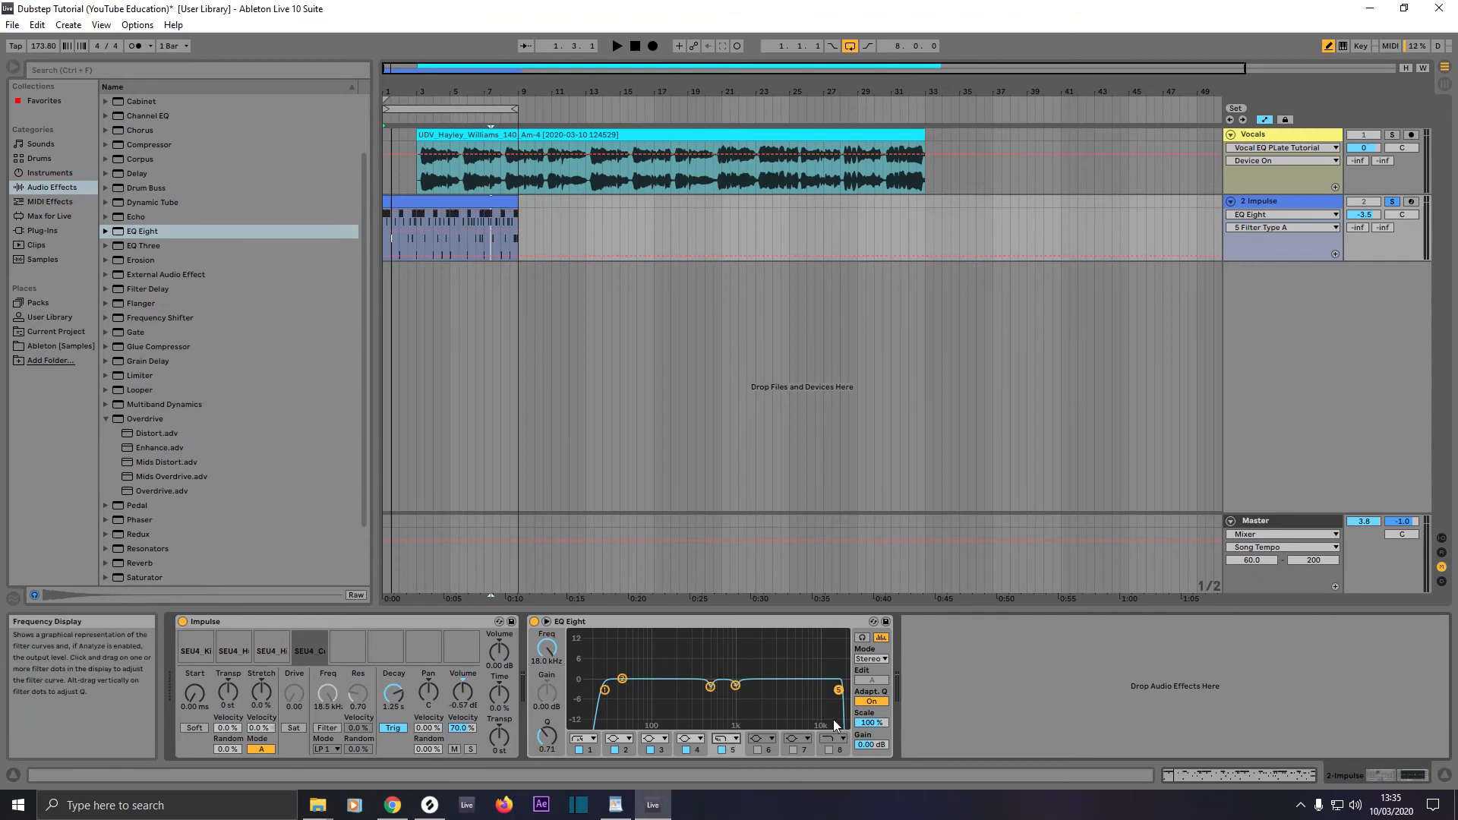
Step: Turn off Adaptive Q in EQ Eight and set the scale to 105 % and the output gain to -0.30 dB
click(872, 702)
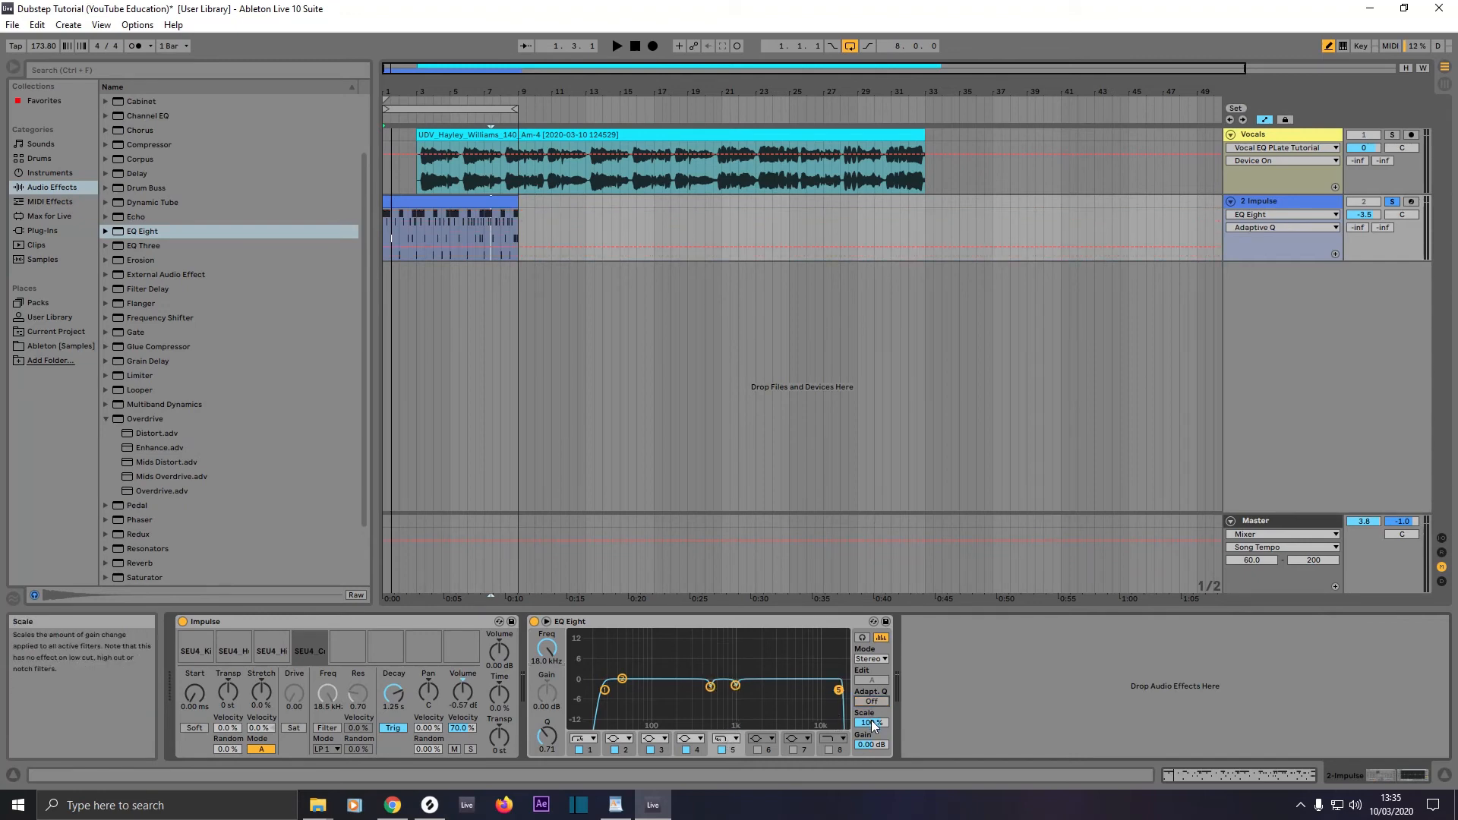
click(872, 723)
drag(872, 744, 872, 747)
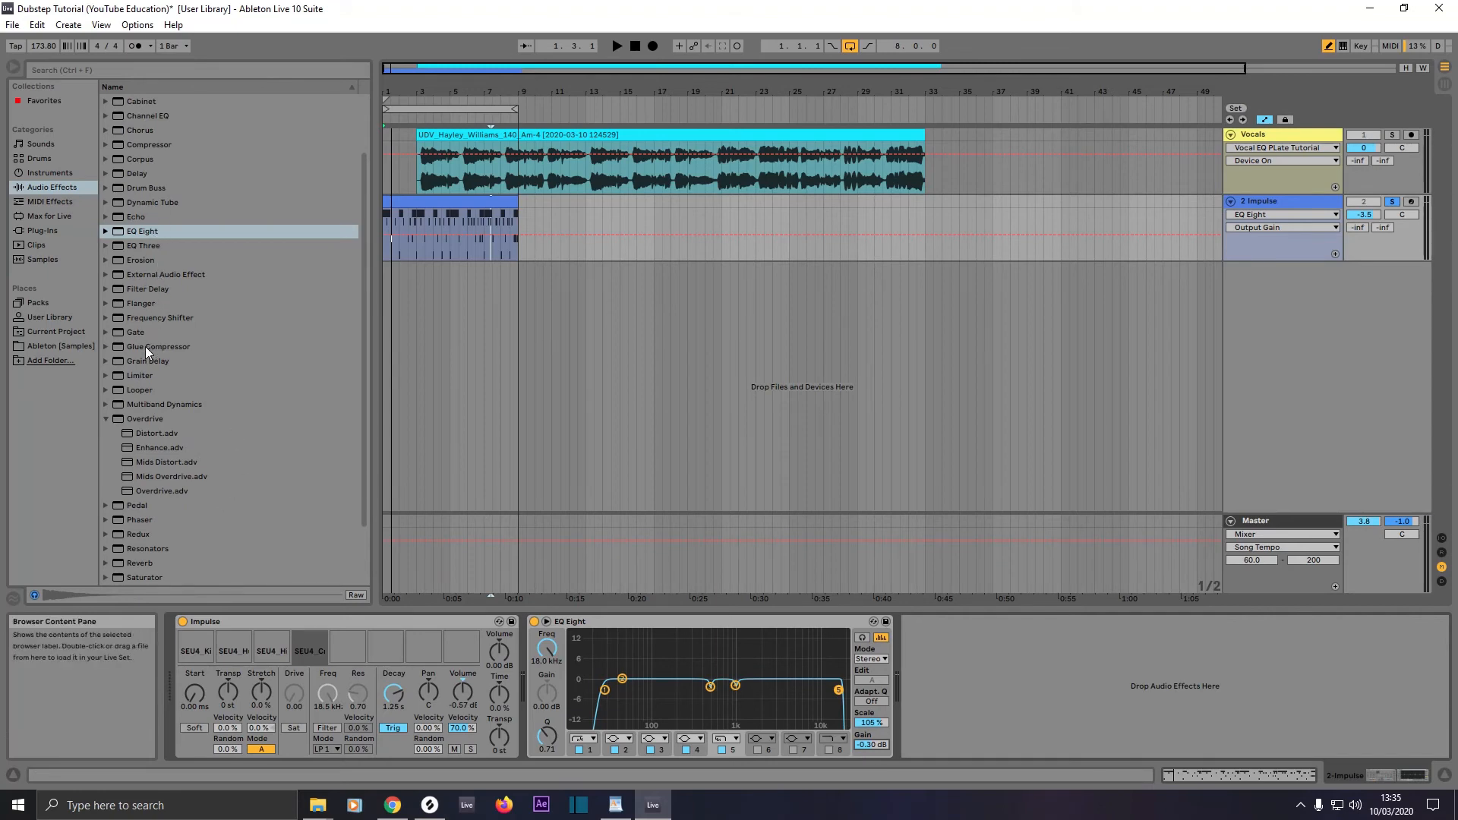
Step: Add a Glue Compressor after EQ Eight on the drum track and adjust its attack and release times
drag(145, 346, 937, 658)
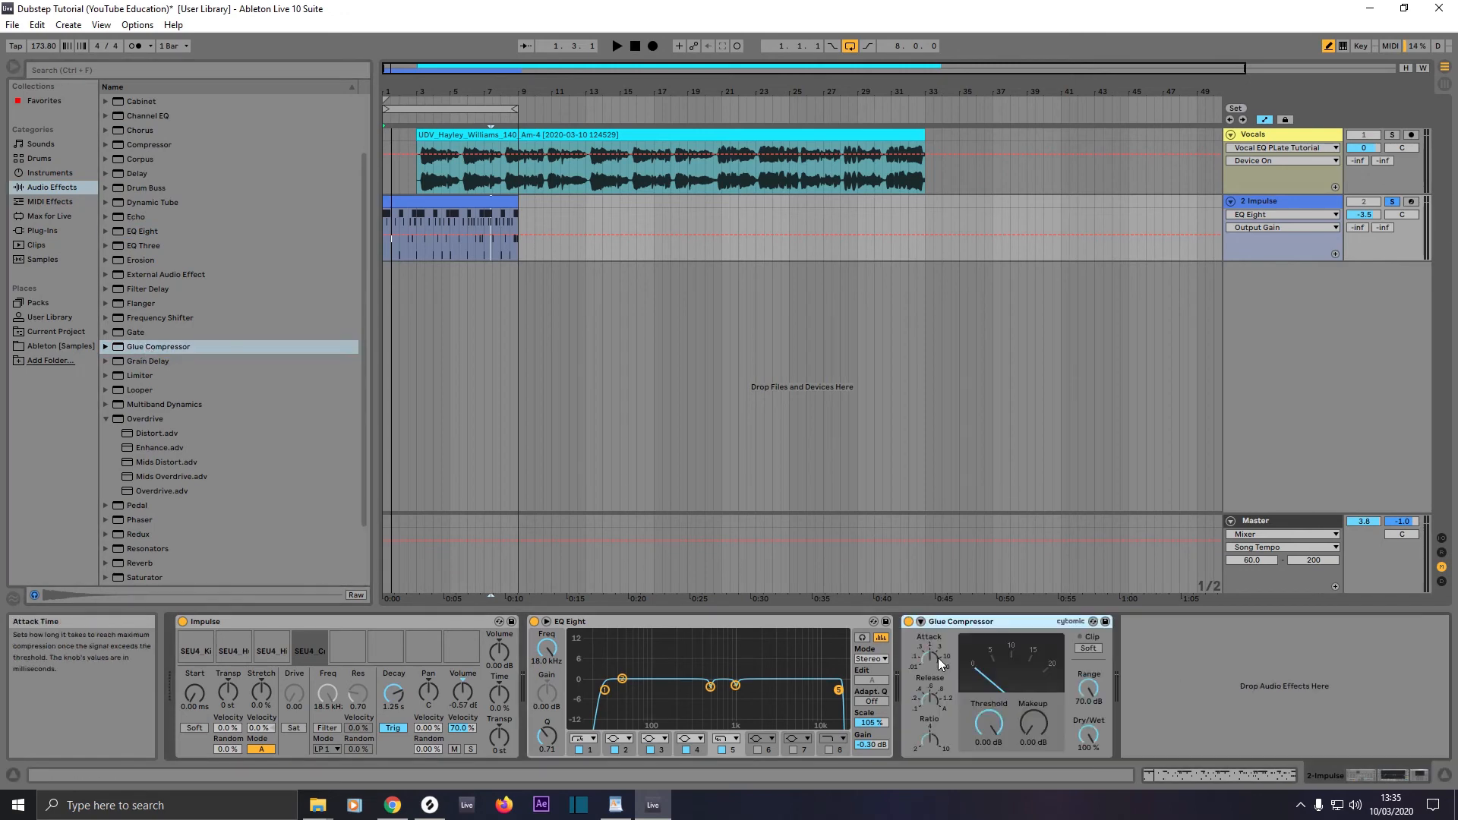
click(224, 623)
click(574, 622)
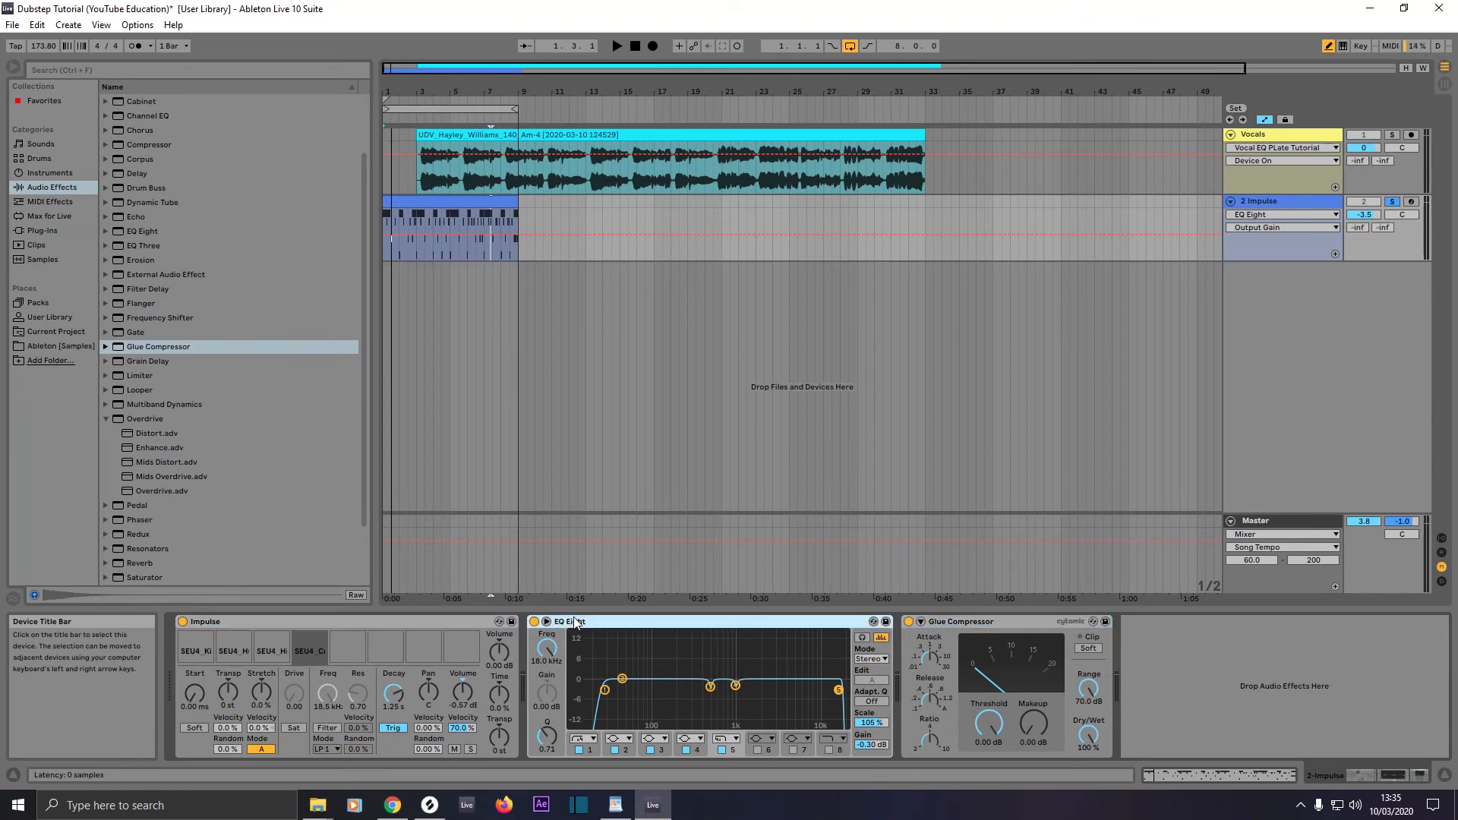
click(961, 619)
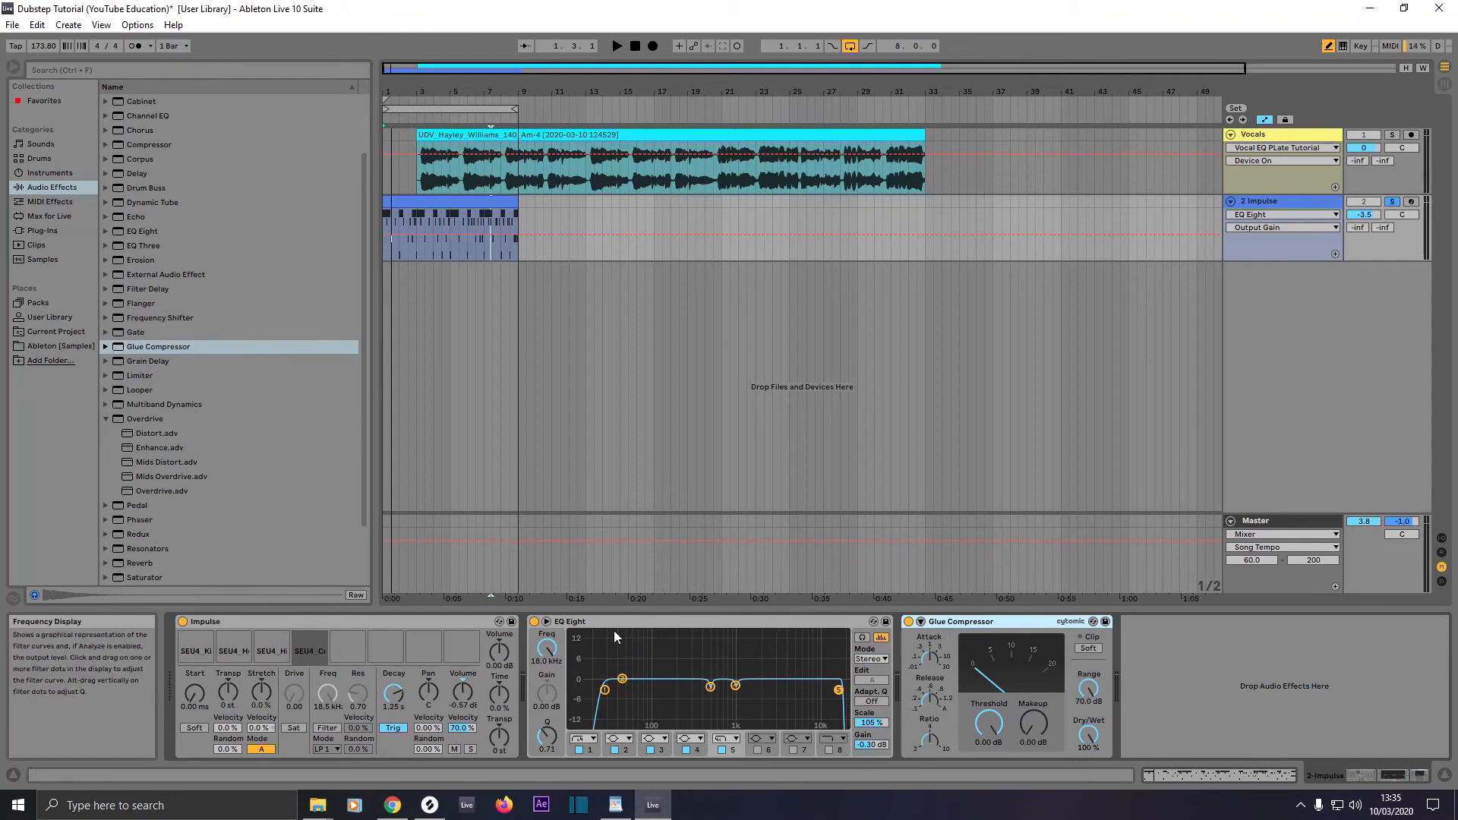
click(604, 689)
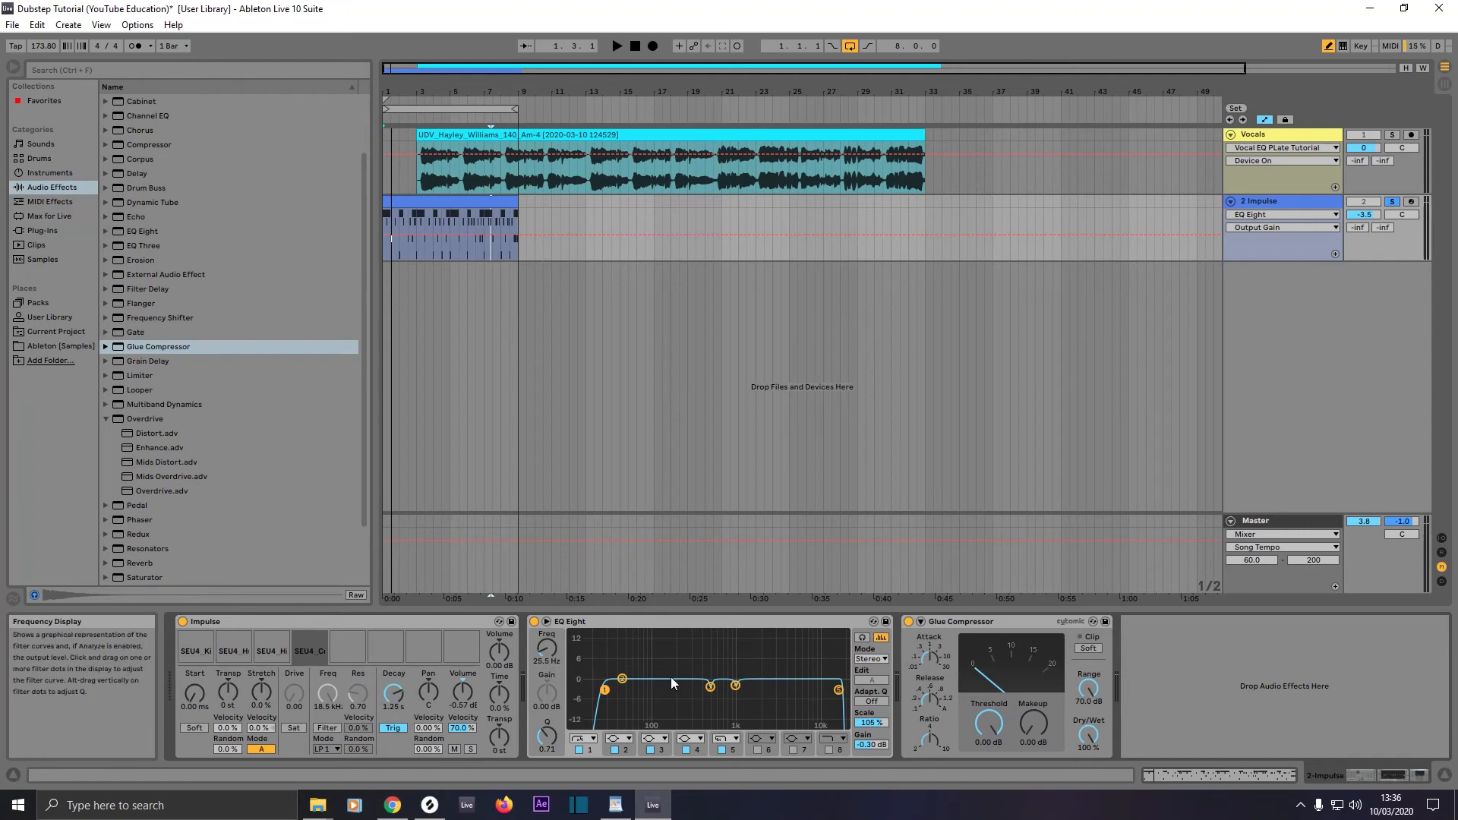
click(928, 664)
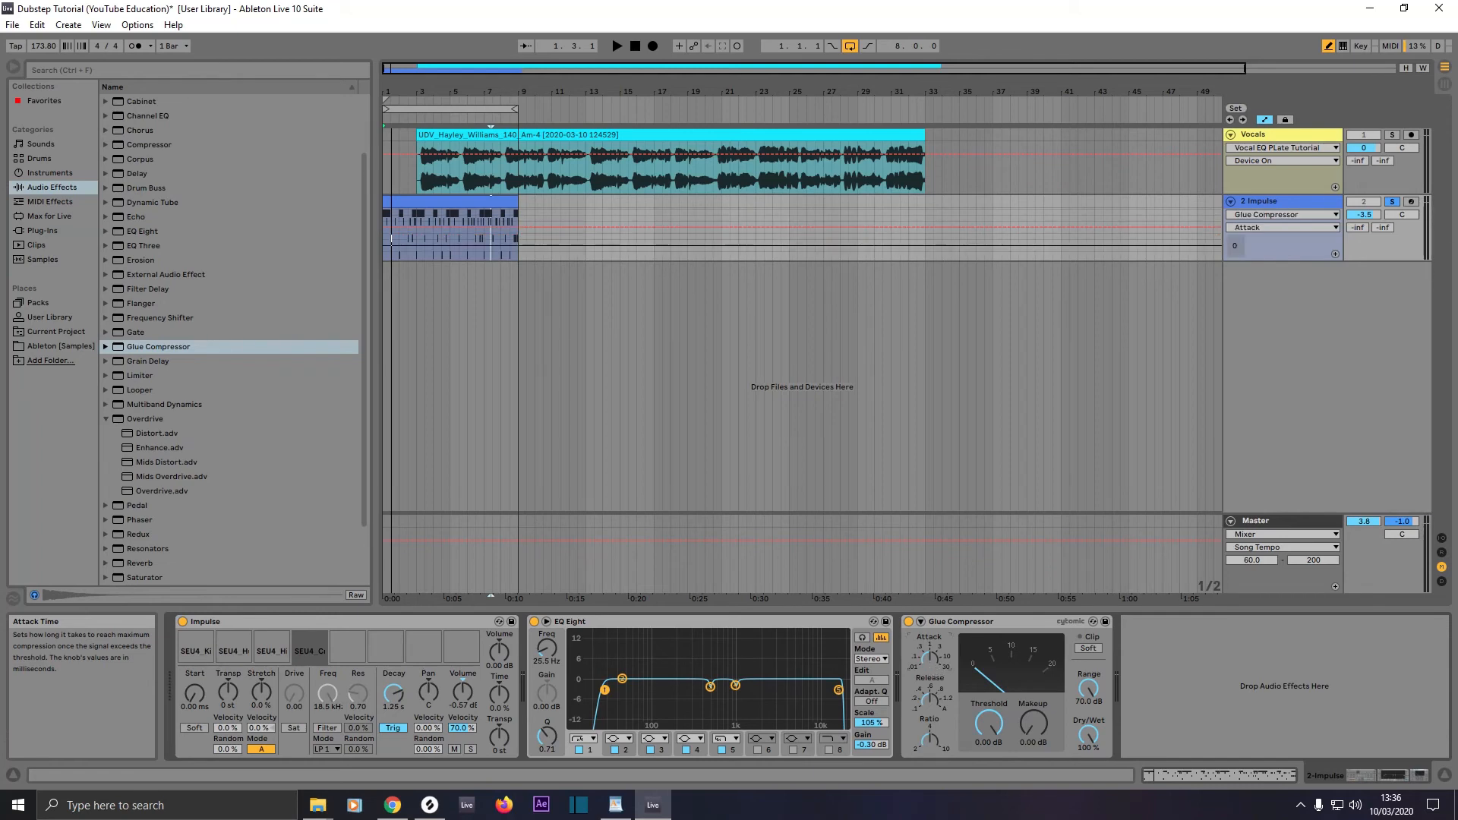
click(930, 692)
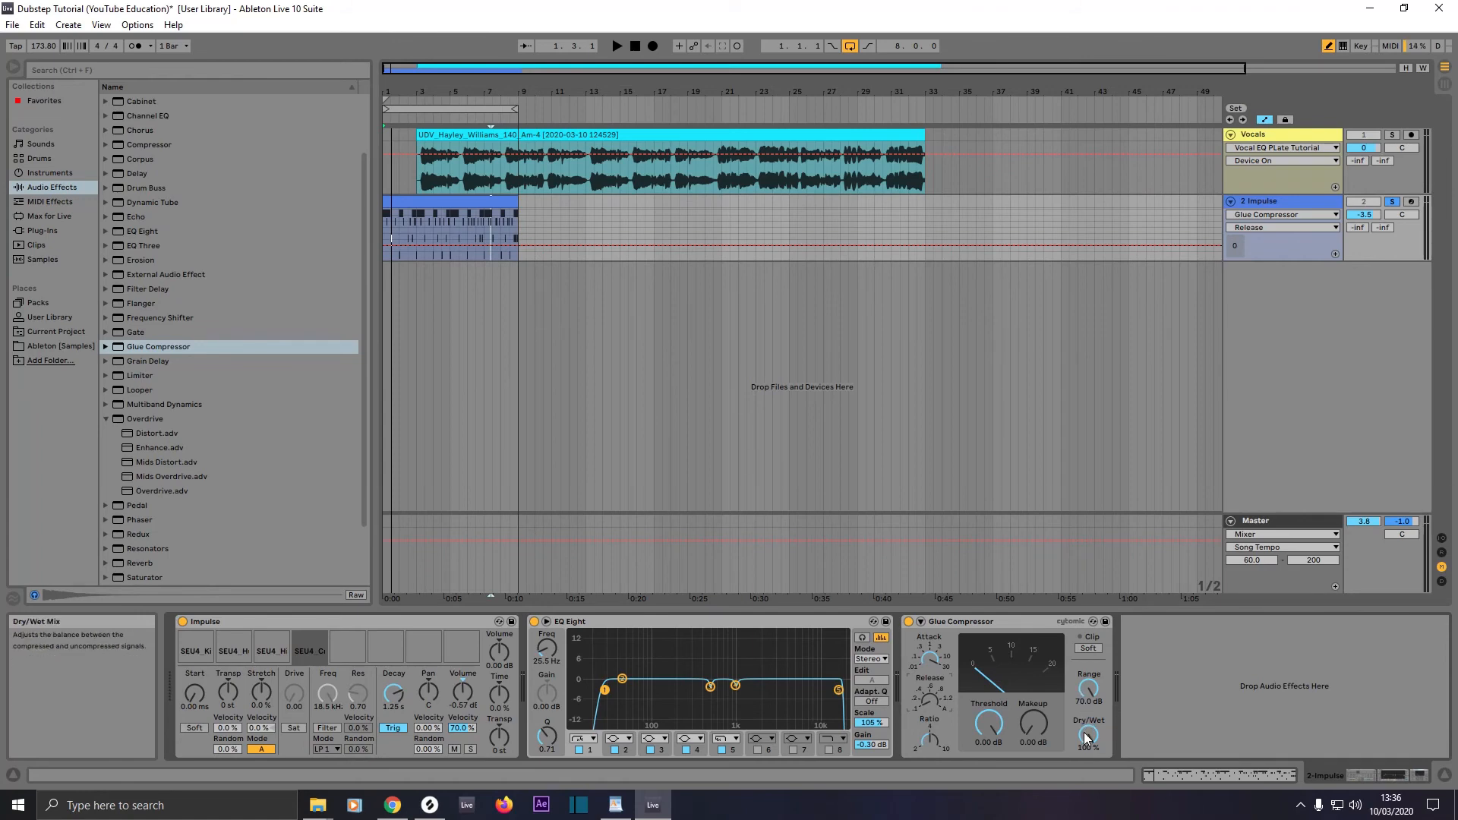
Step: With the loop playing, set the Glue Compressor's threshold to -2.70 dB and its makeup gain to 2.05 dB
key(space)
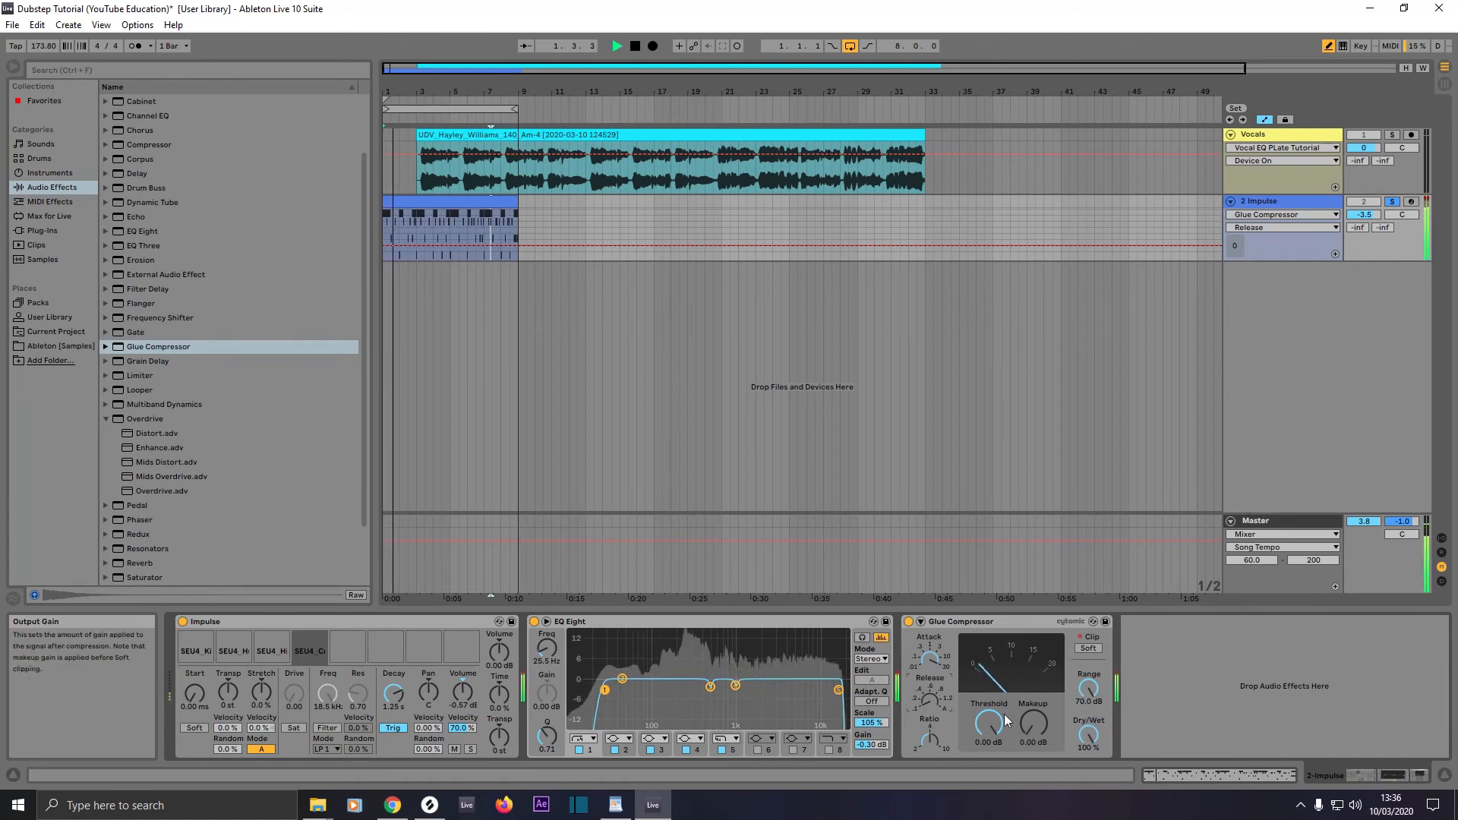
click(1004, 719)
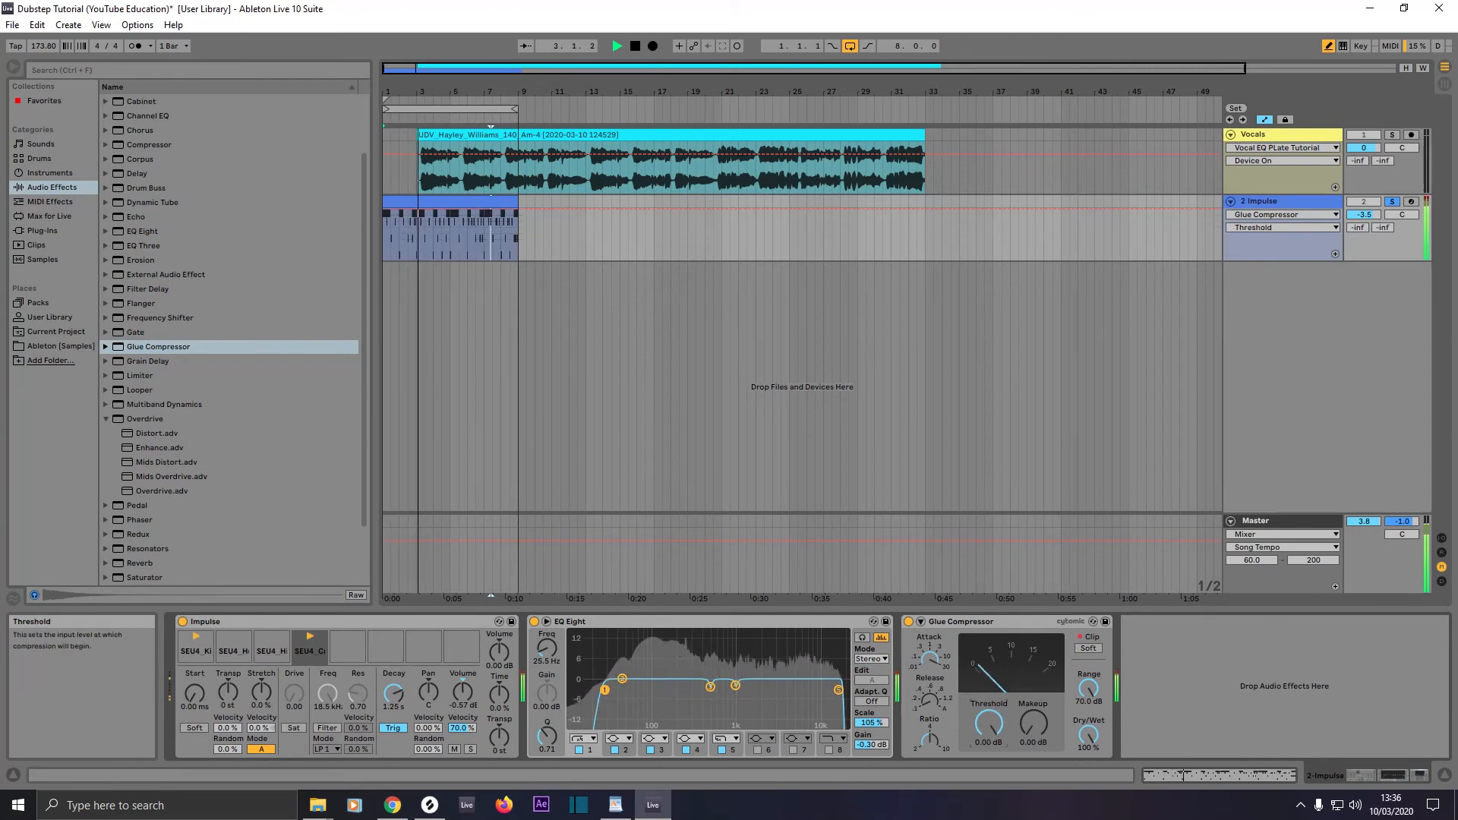
drag(1001, 719, 1001, 725)
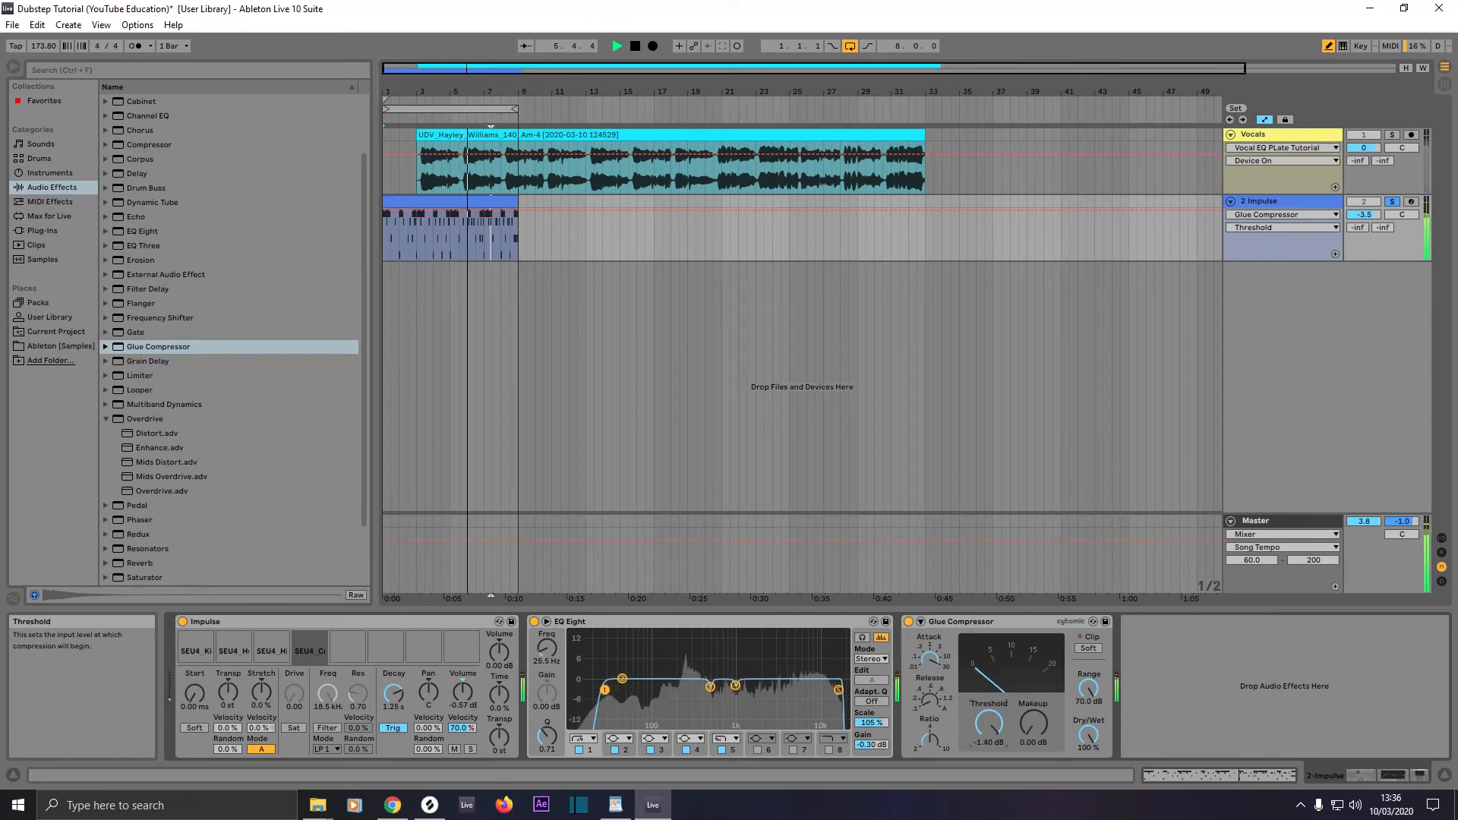
drag(988, 723, 988, 728)
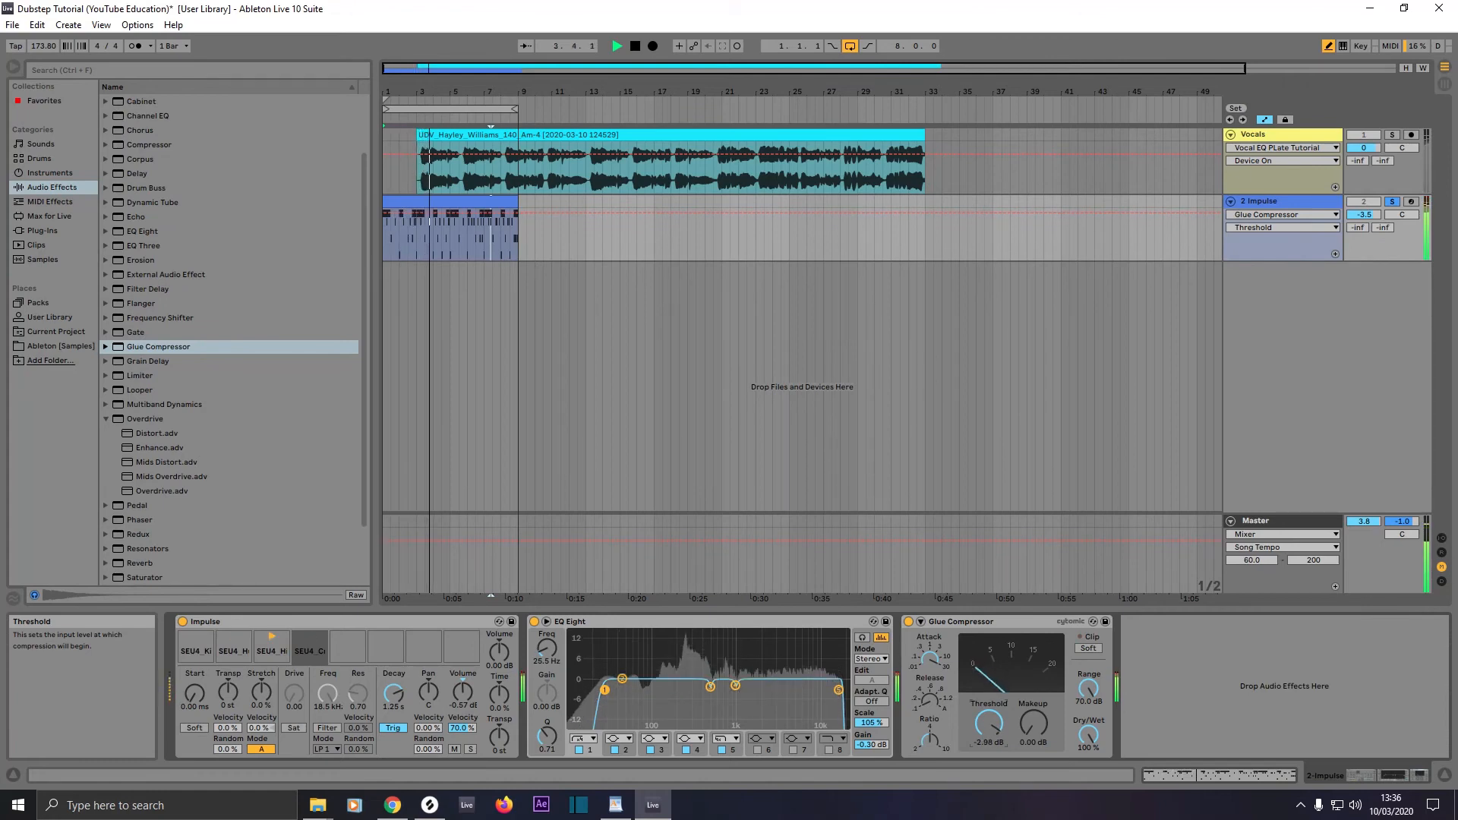
drag(988, 728, 989, 726)
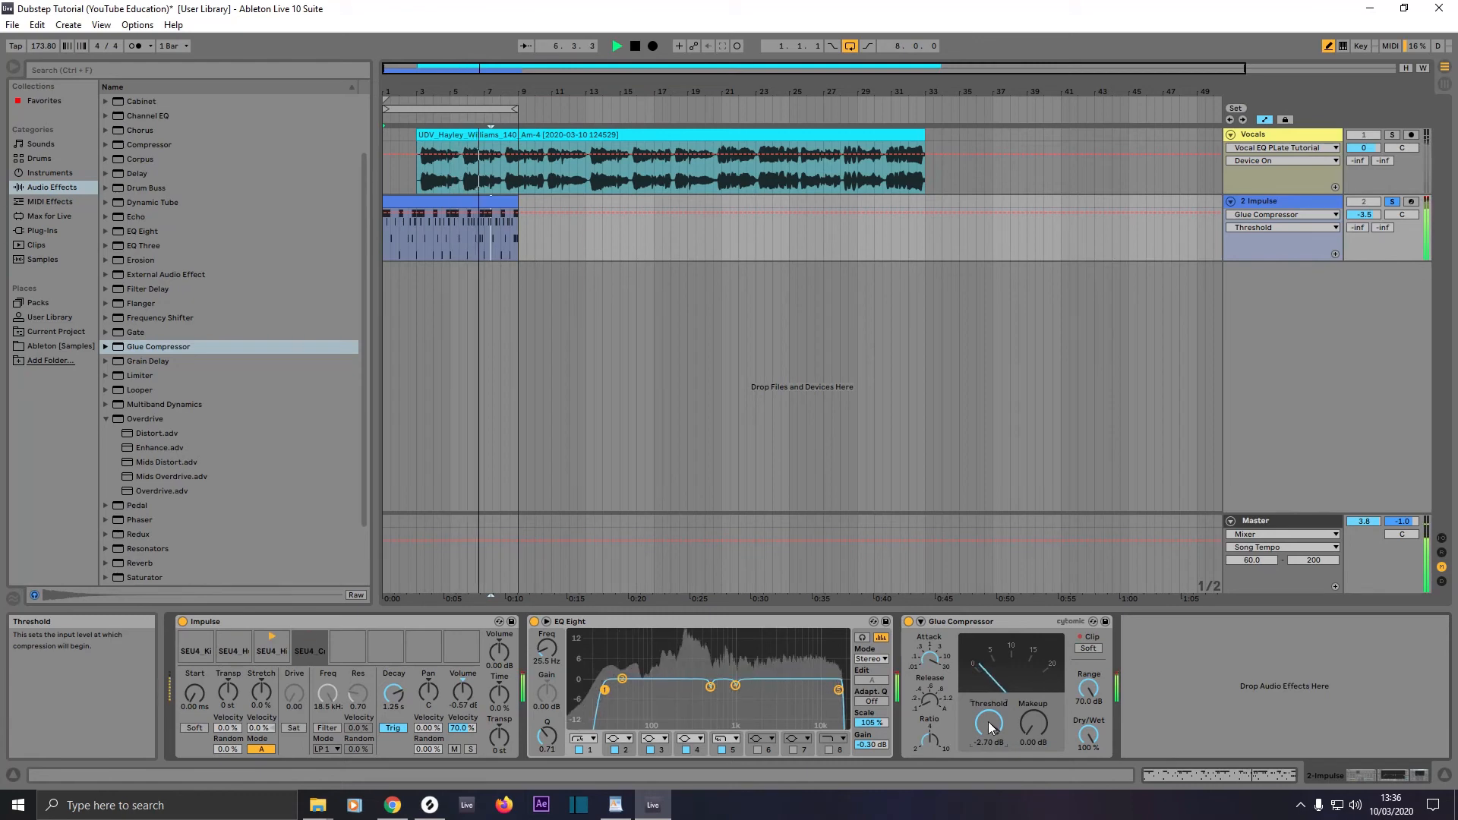
click(1033, 728)
mouse_move(1033, 727)
mouse_down()
mouse_move(1033, 706)
mouse_move(1034, 727)
mouse_up()
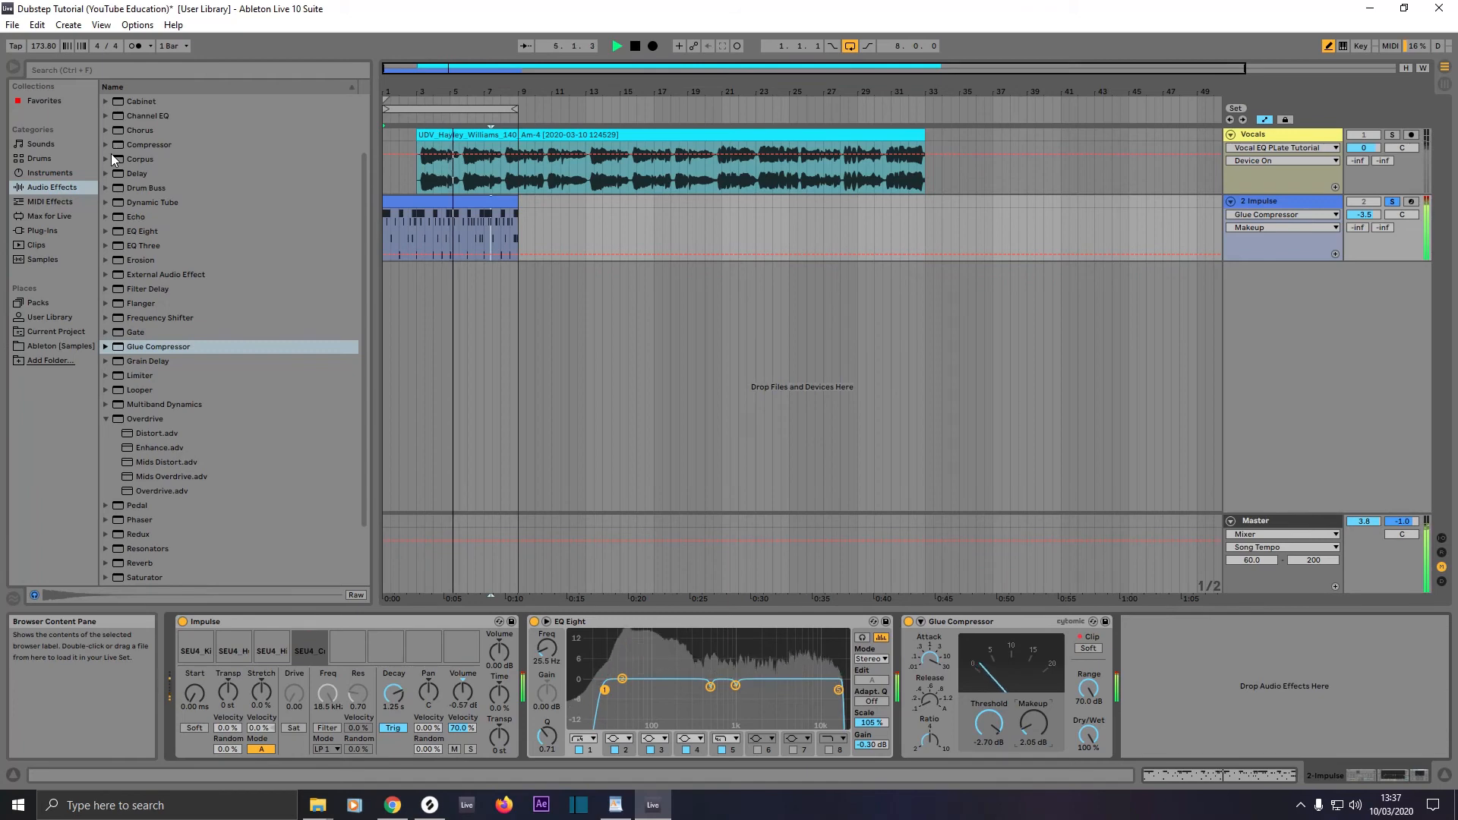
Step: Add the Boombox Drums rack from the Mixing & Mastering audio effect racks after the Glue Compressor on the drum track
scroll(111, 154, up, 3)
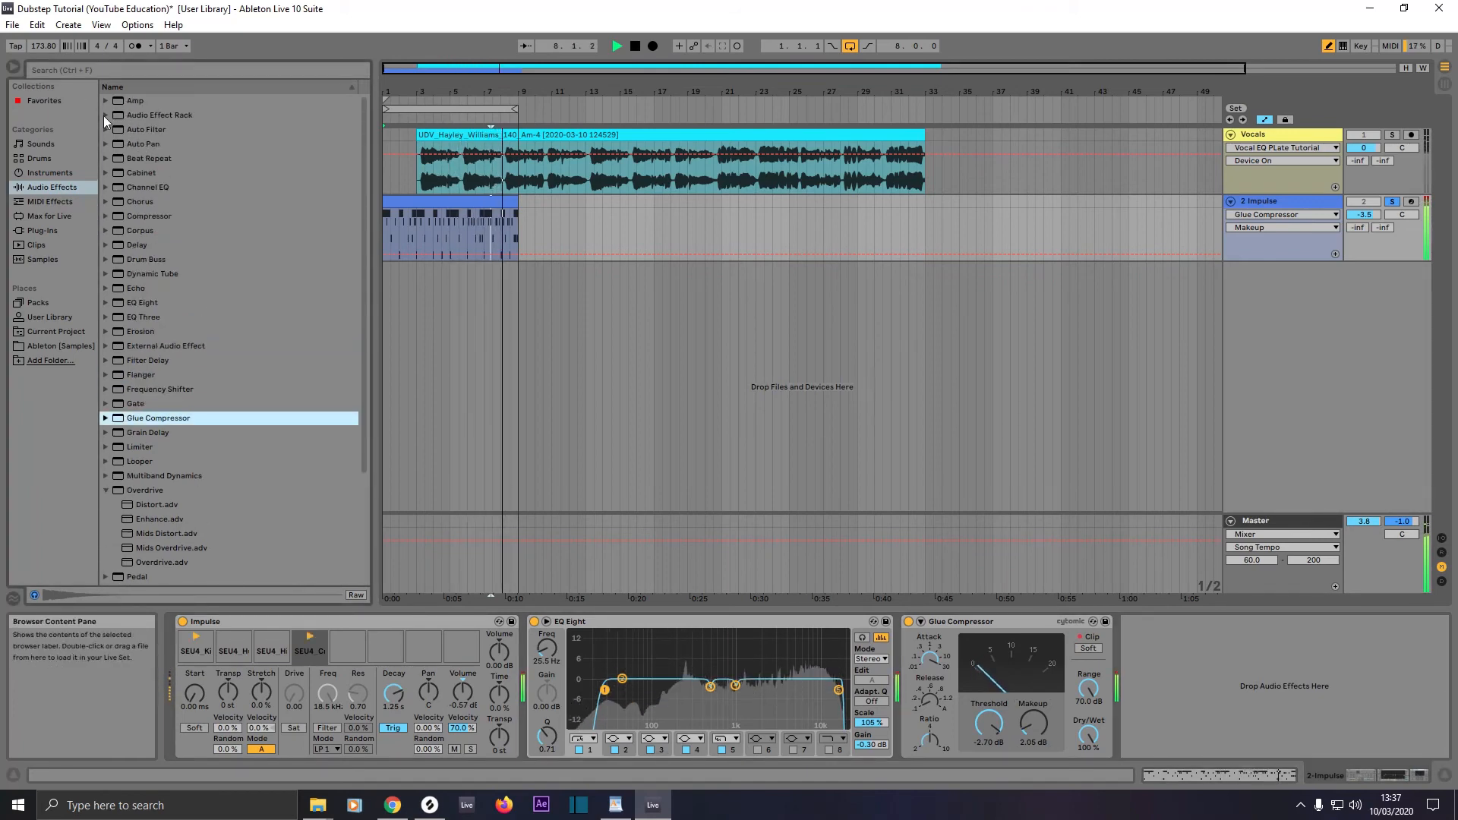
click(104, 115)
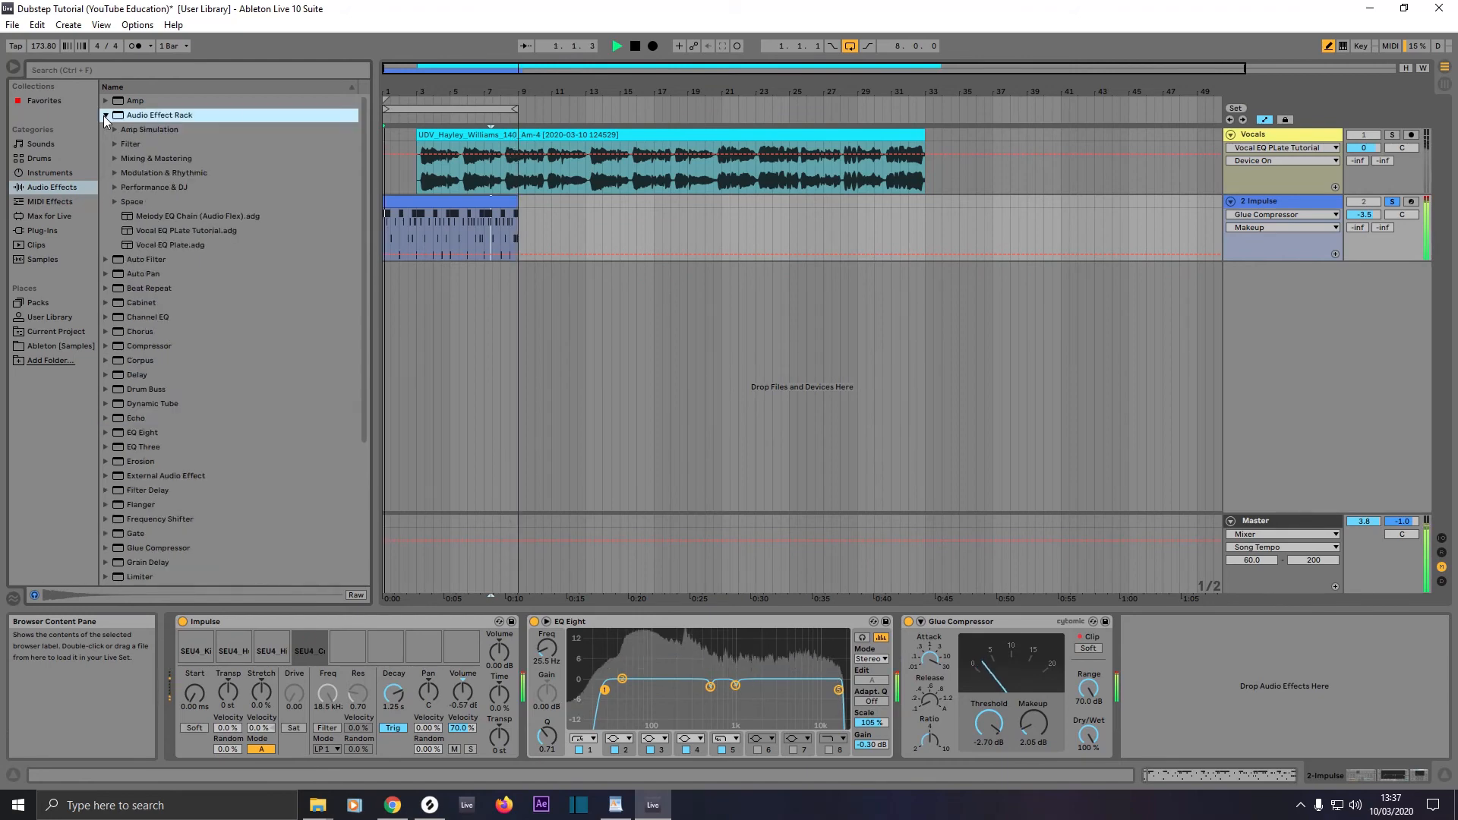
click(111, 158)
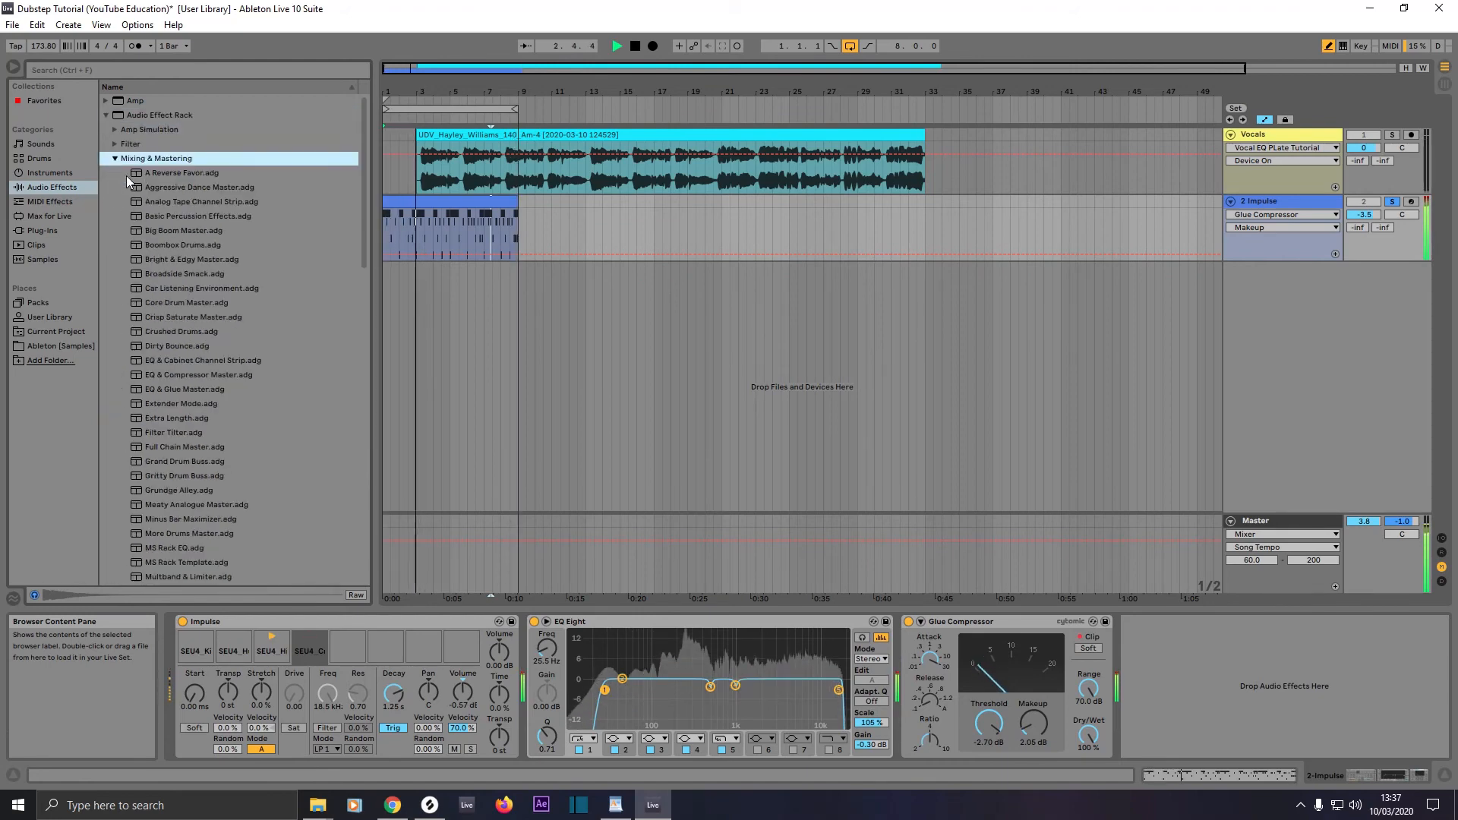
click(156, 244)
click(156, 231)
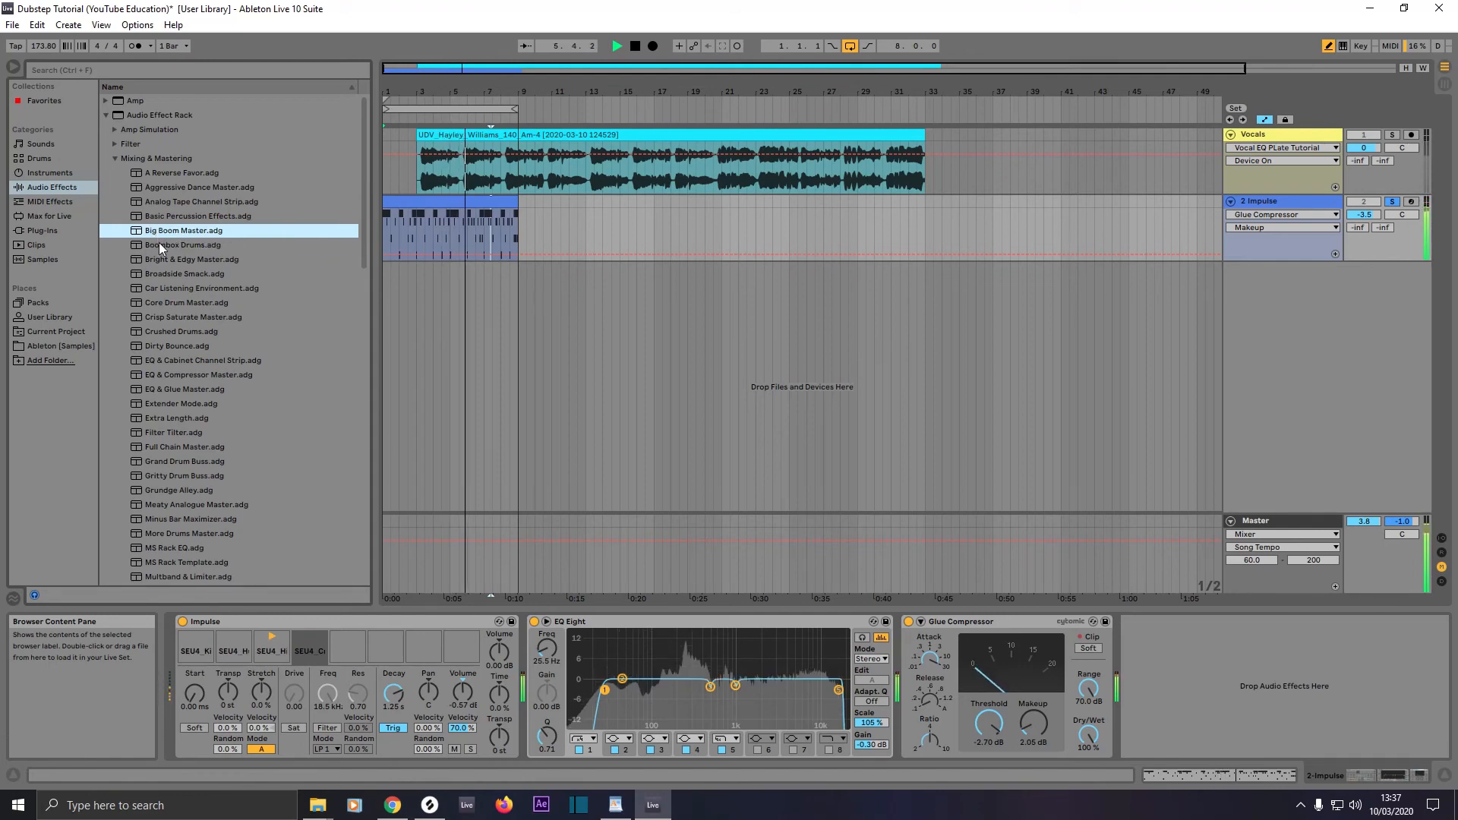
drag(158, 243, 1169, 676)
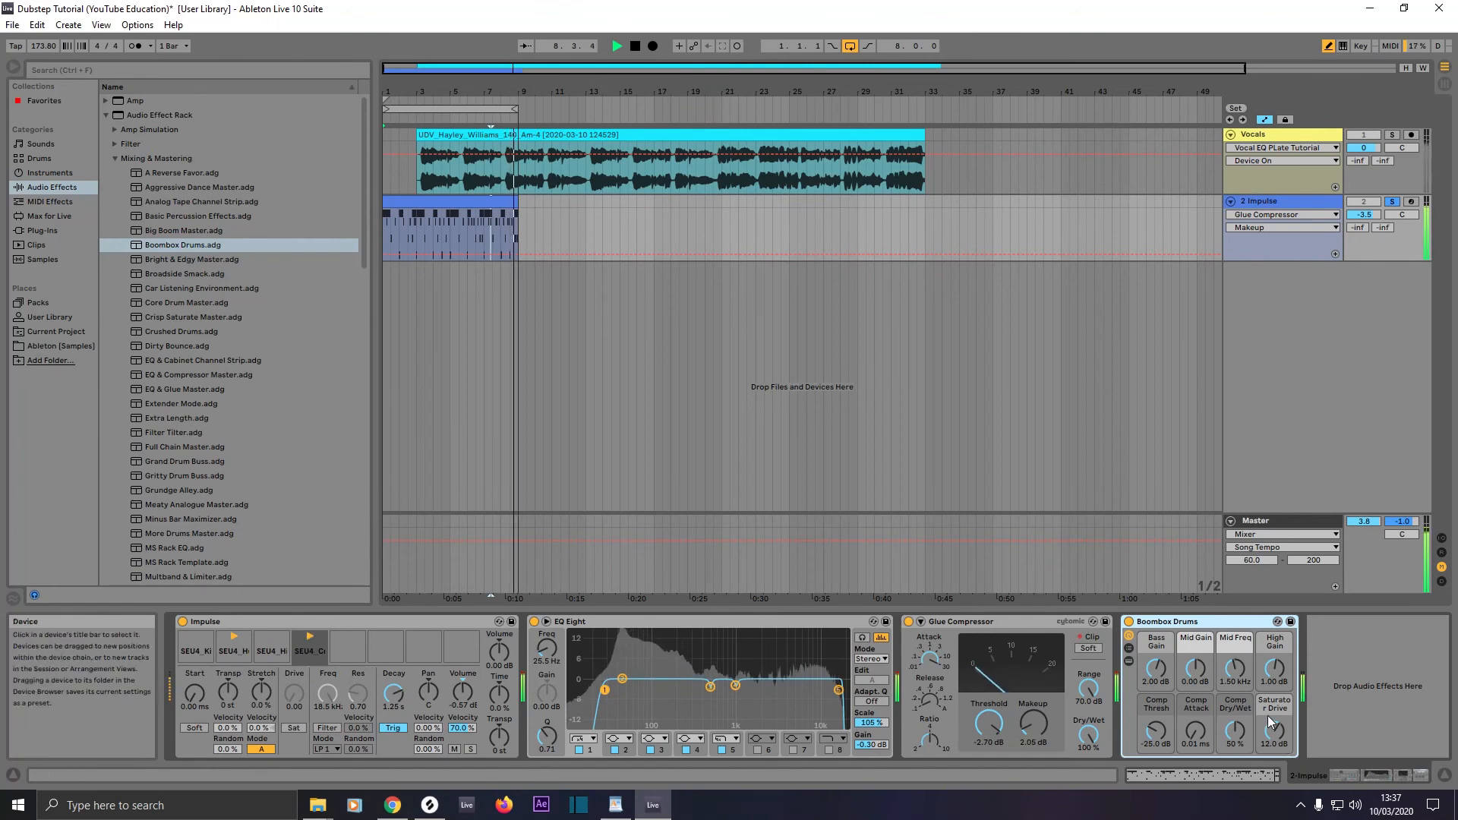
Step: Reduce the Saturator Drive macro of the Boombox Drums rack to 6.90 dB while the loop plays
drag(1274, 731, 1274, 736)
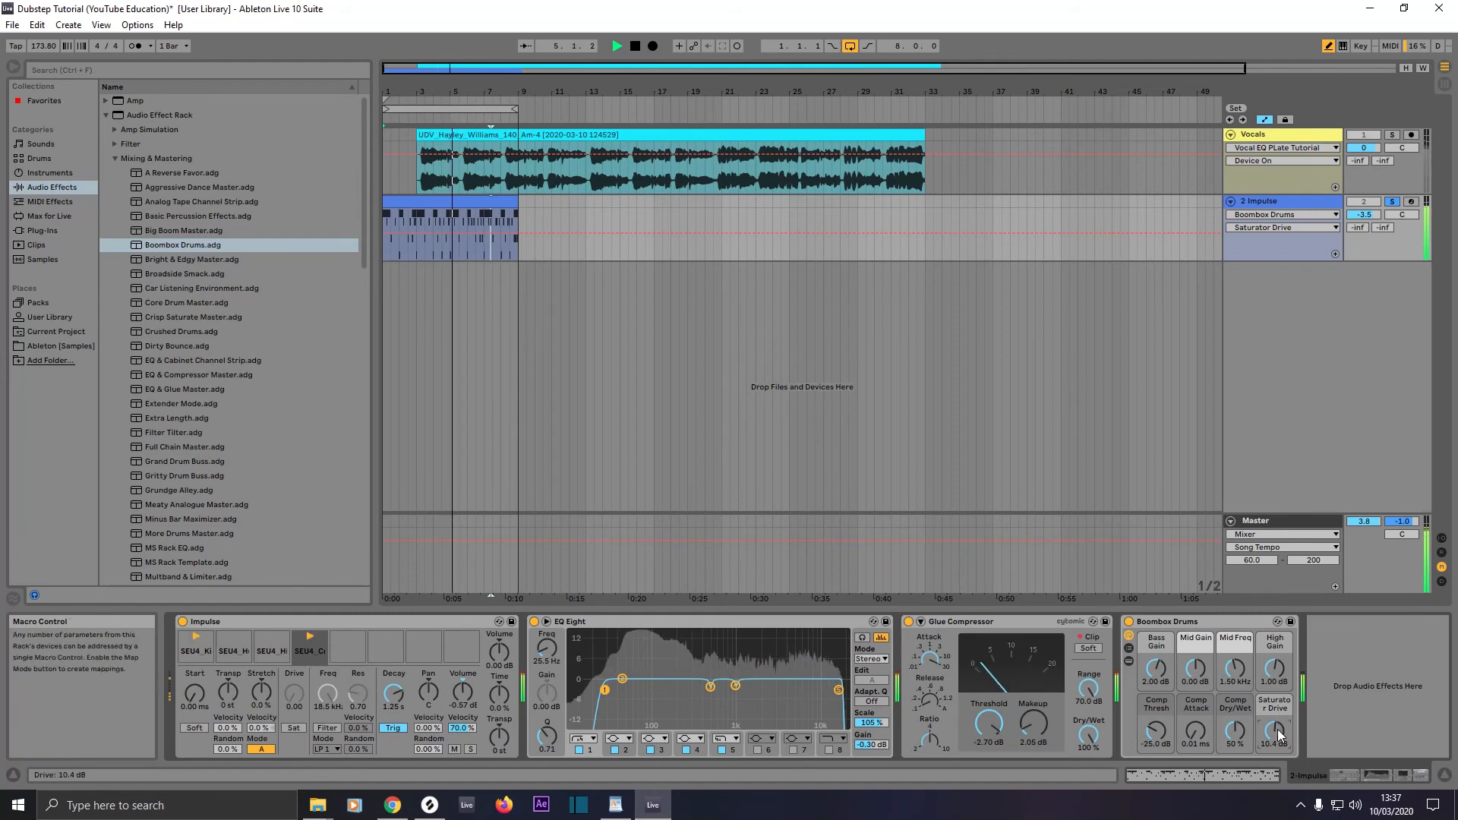
drag(1274, 735, 1274, 743)
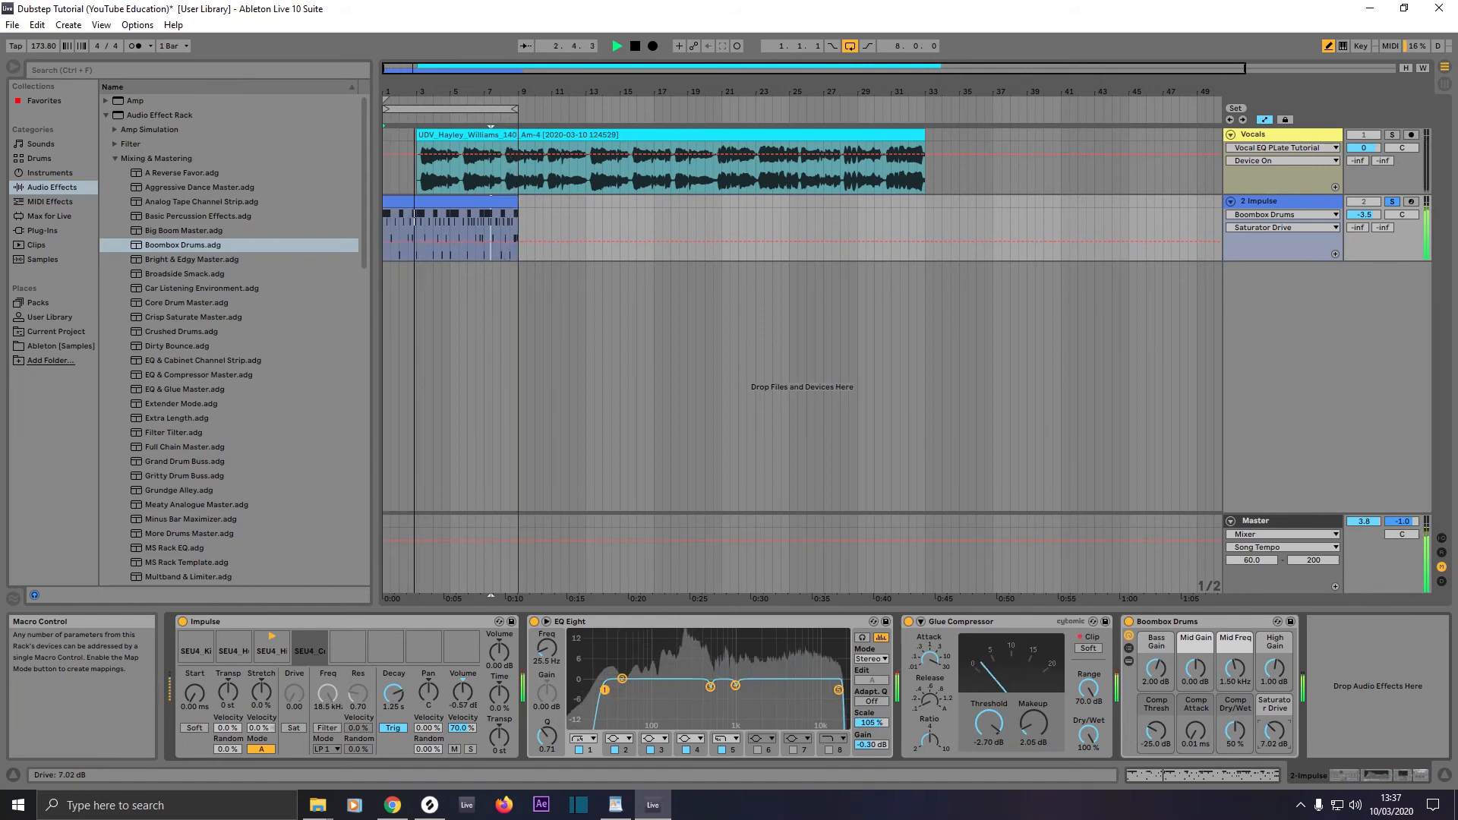
drag(1274, 744, 1274, 745)
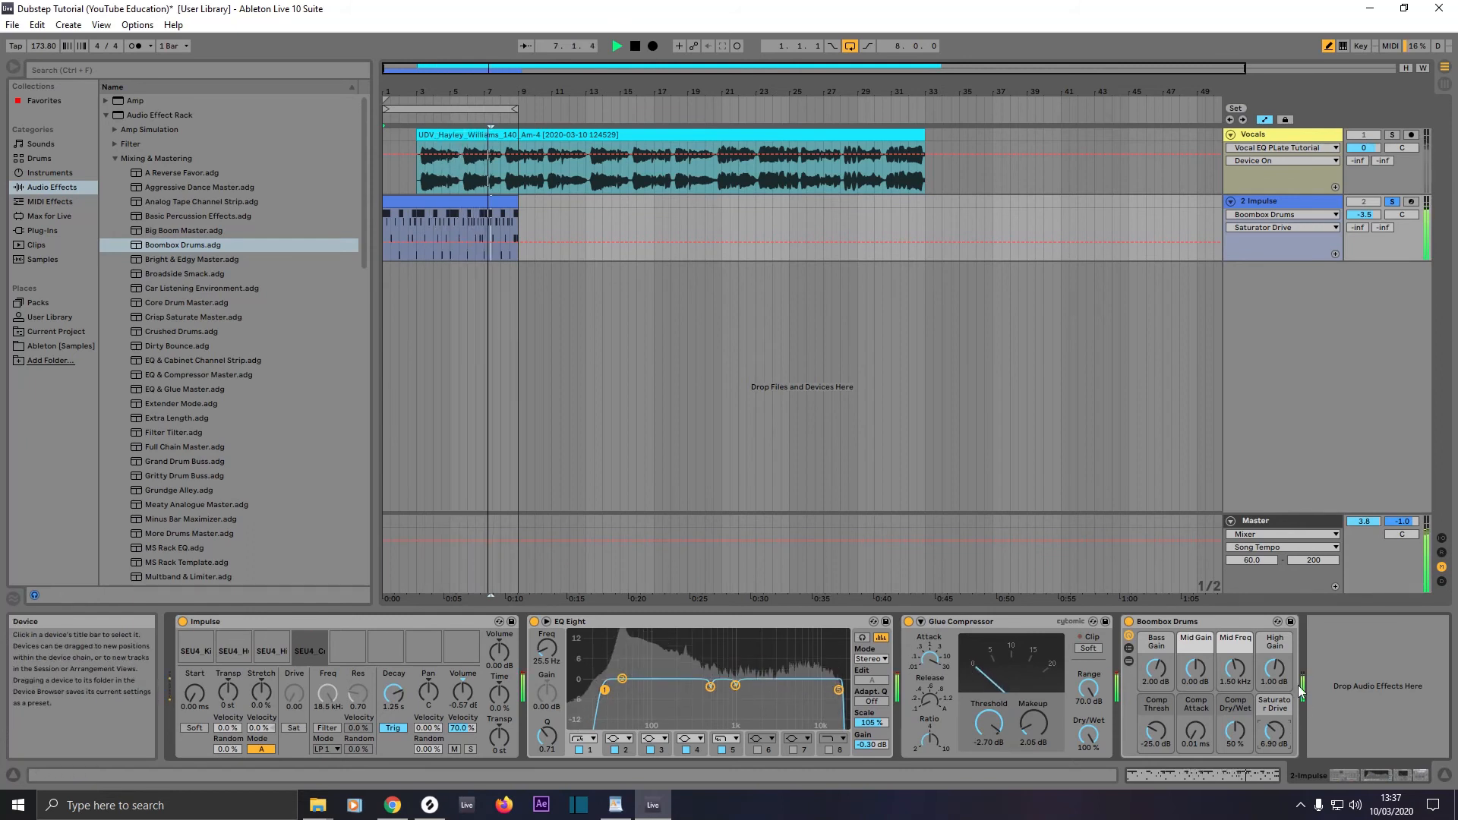
Step: Set the Boombox Drums macros to Bass Gain 1.54 dB, Mid Gain 0.50 dB, Mid Freq 3.25 kHz and High Gain 1.20 dB
drag(1162, 674, 1163, 680)
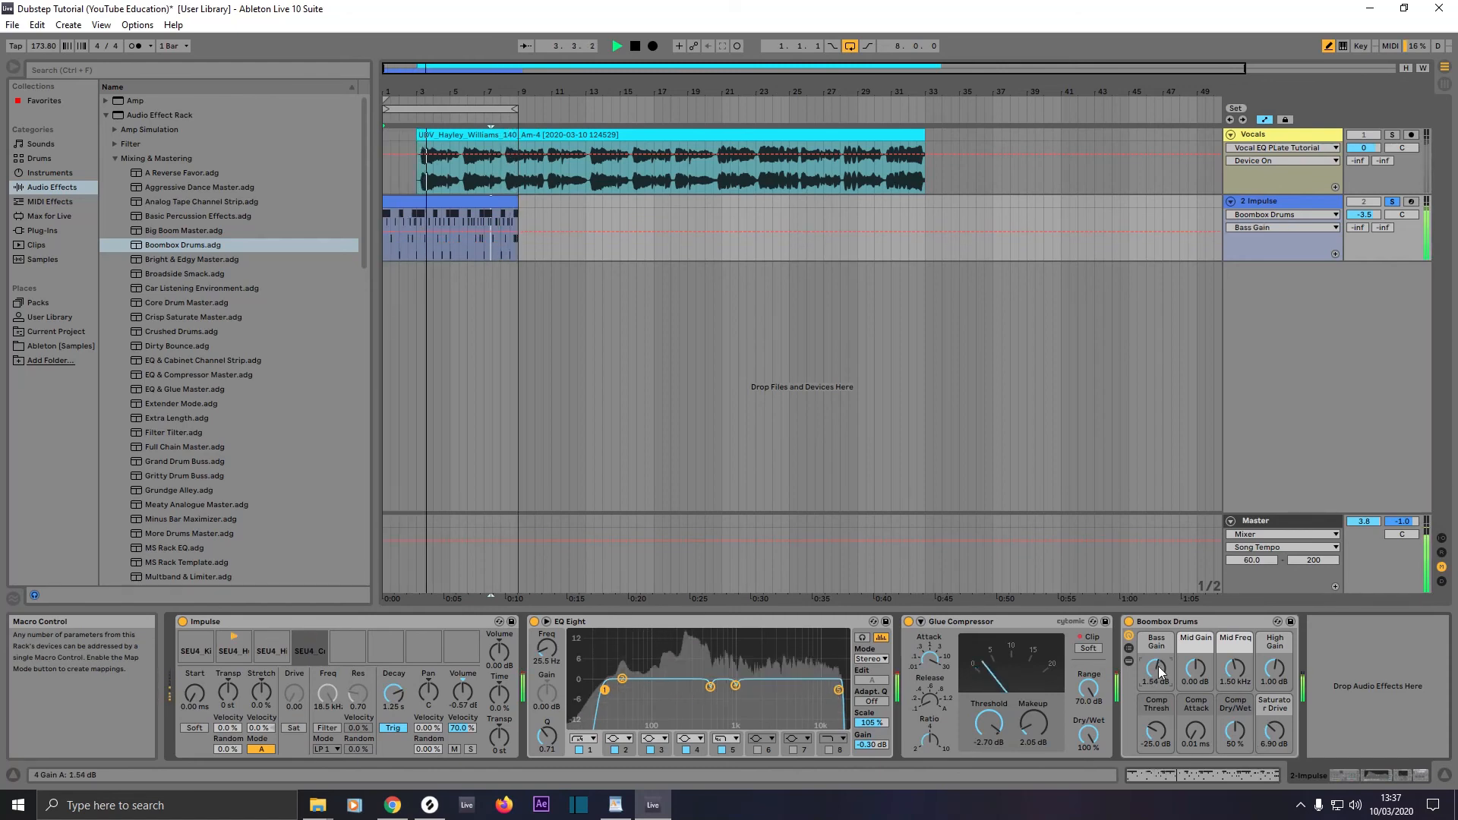
drag(1195, 668, 1195, 665)
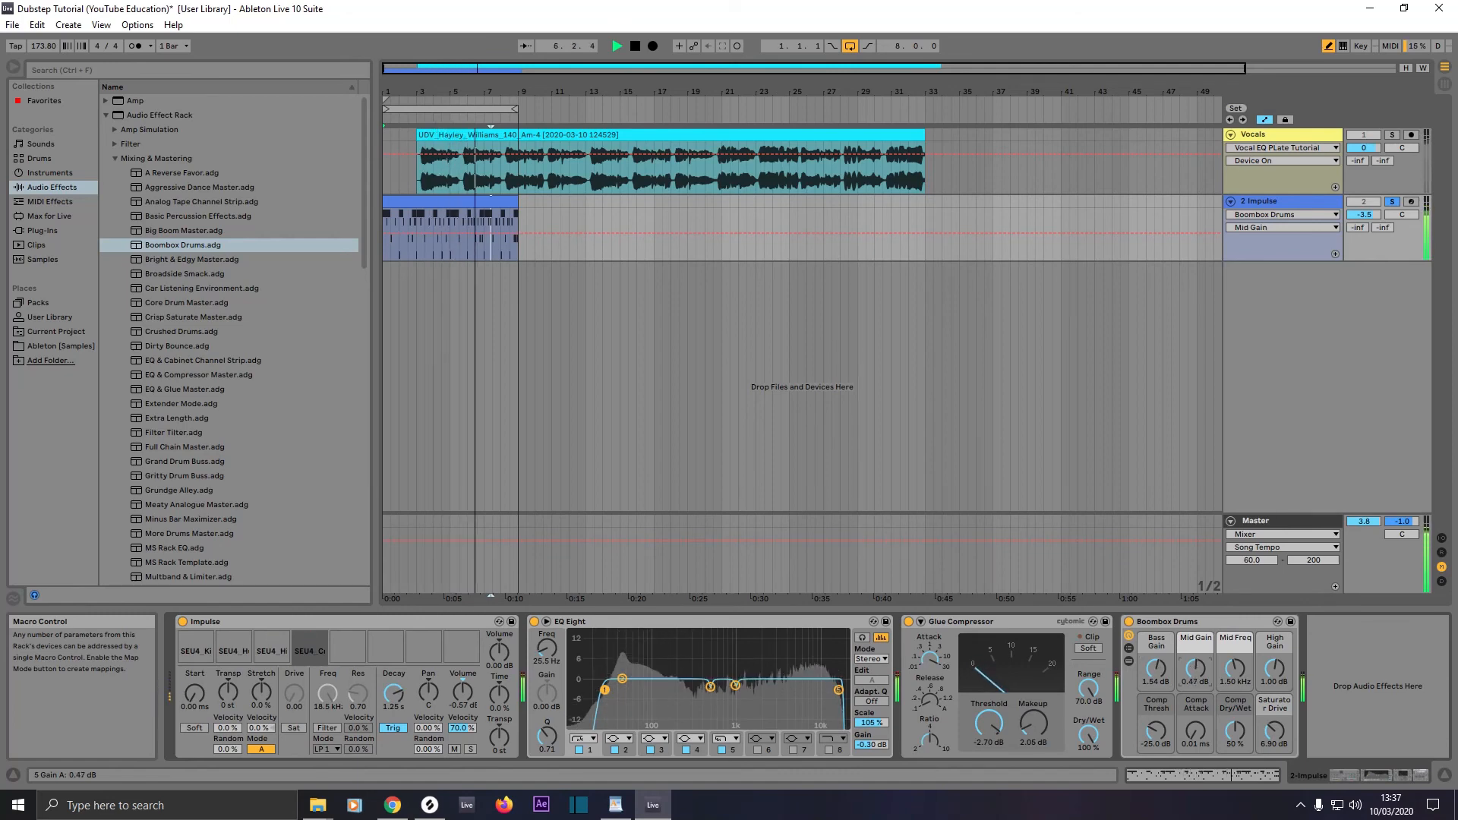
drag(1234, 668, 1235, 658)
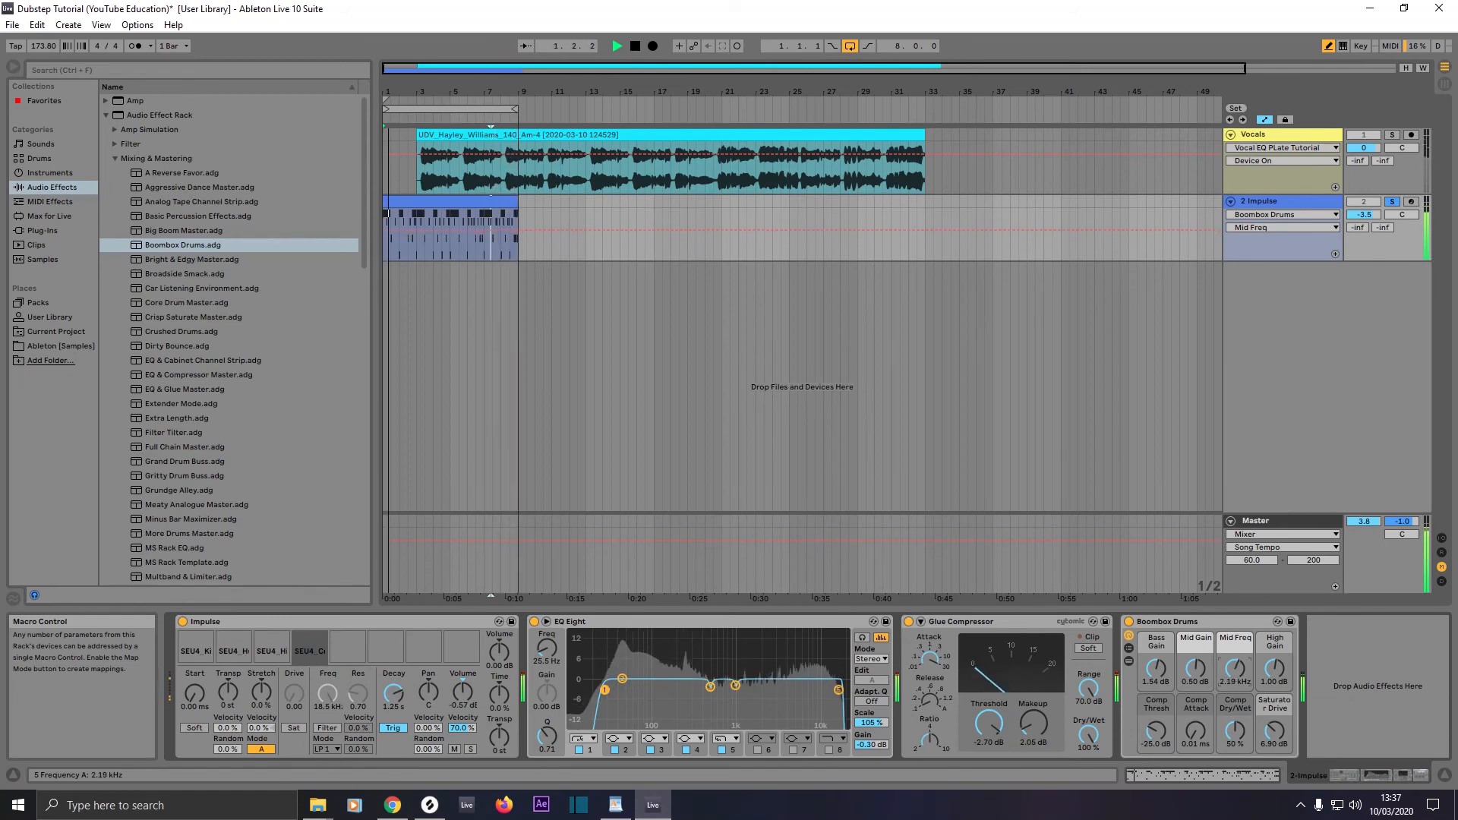
drag(1235, 657, 1234, 669)
click(1274, 669)
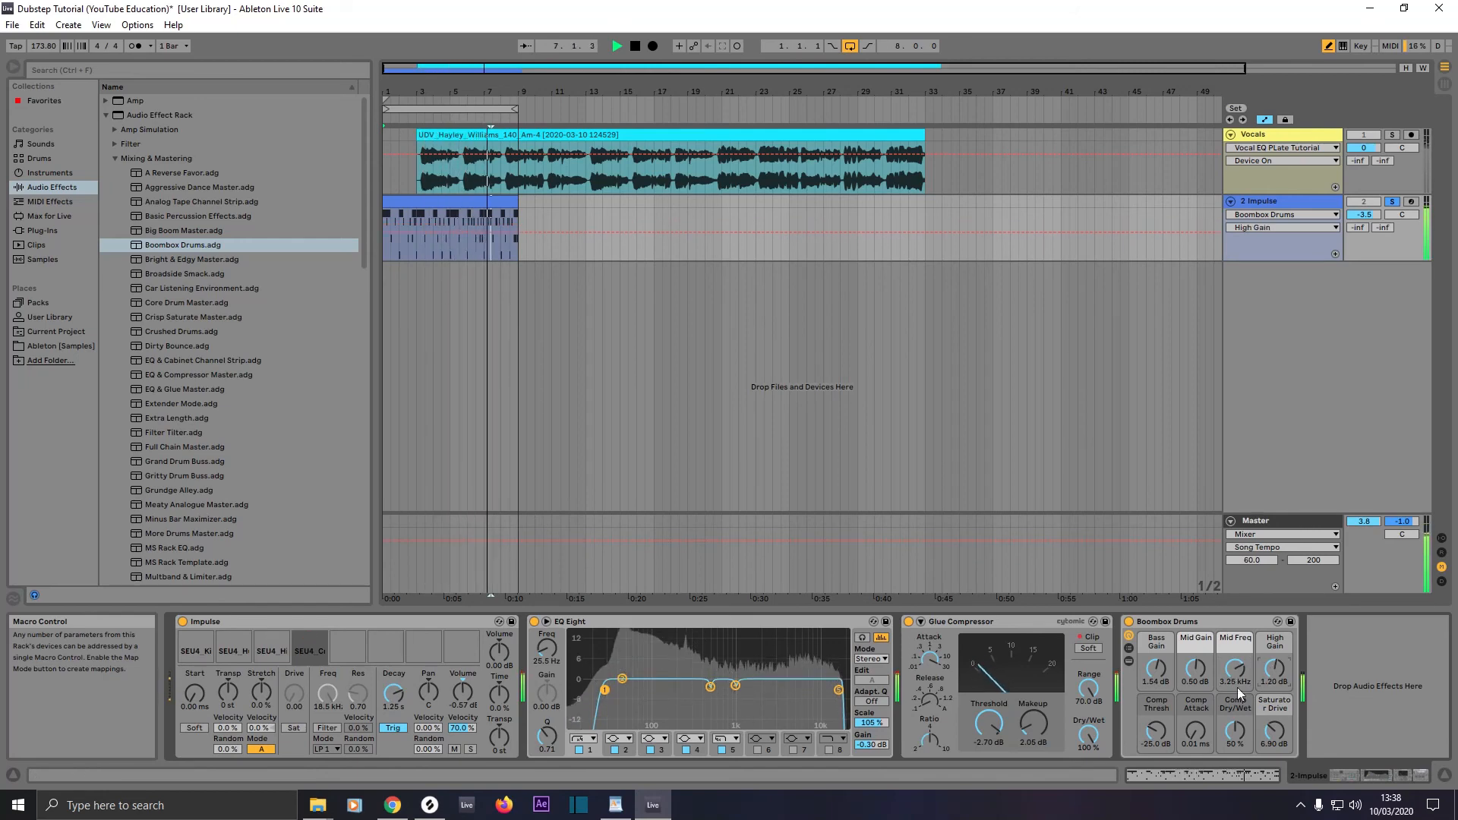
Step: Set the Boombox Drums compressor macros to a -23.5 dB threshold, 0.11 ms attack and 60 % dry/wet
drag(1155, 732, 1235, 724)
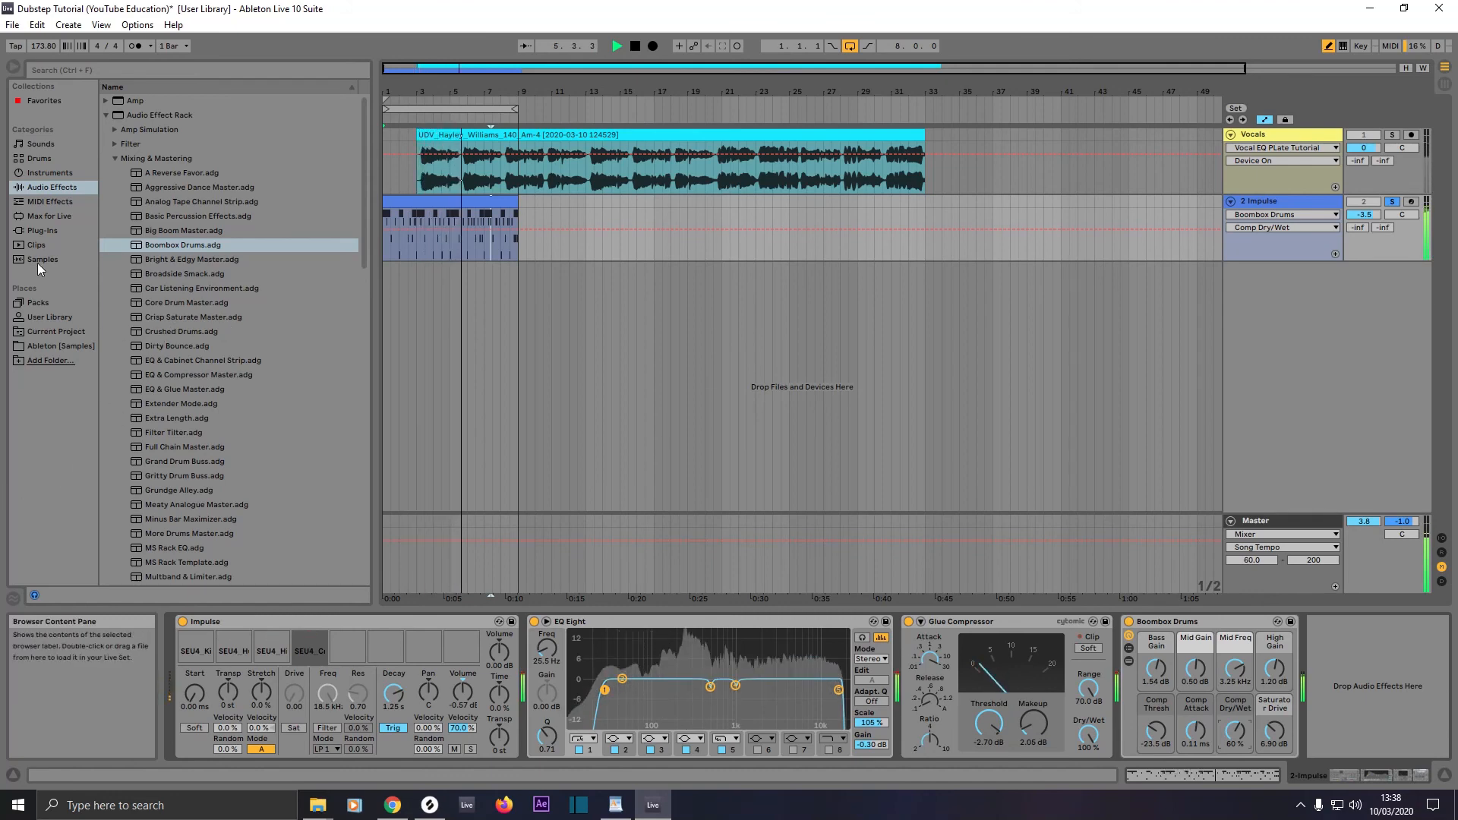
Step: Insert a Utility audio effect between EQ Eight and the Glue Compressor on the drum track and turn on Mono
click(39, 188)
click(113, 158)
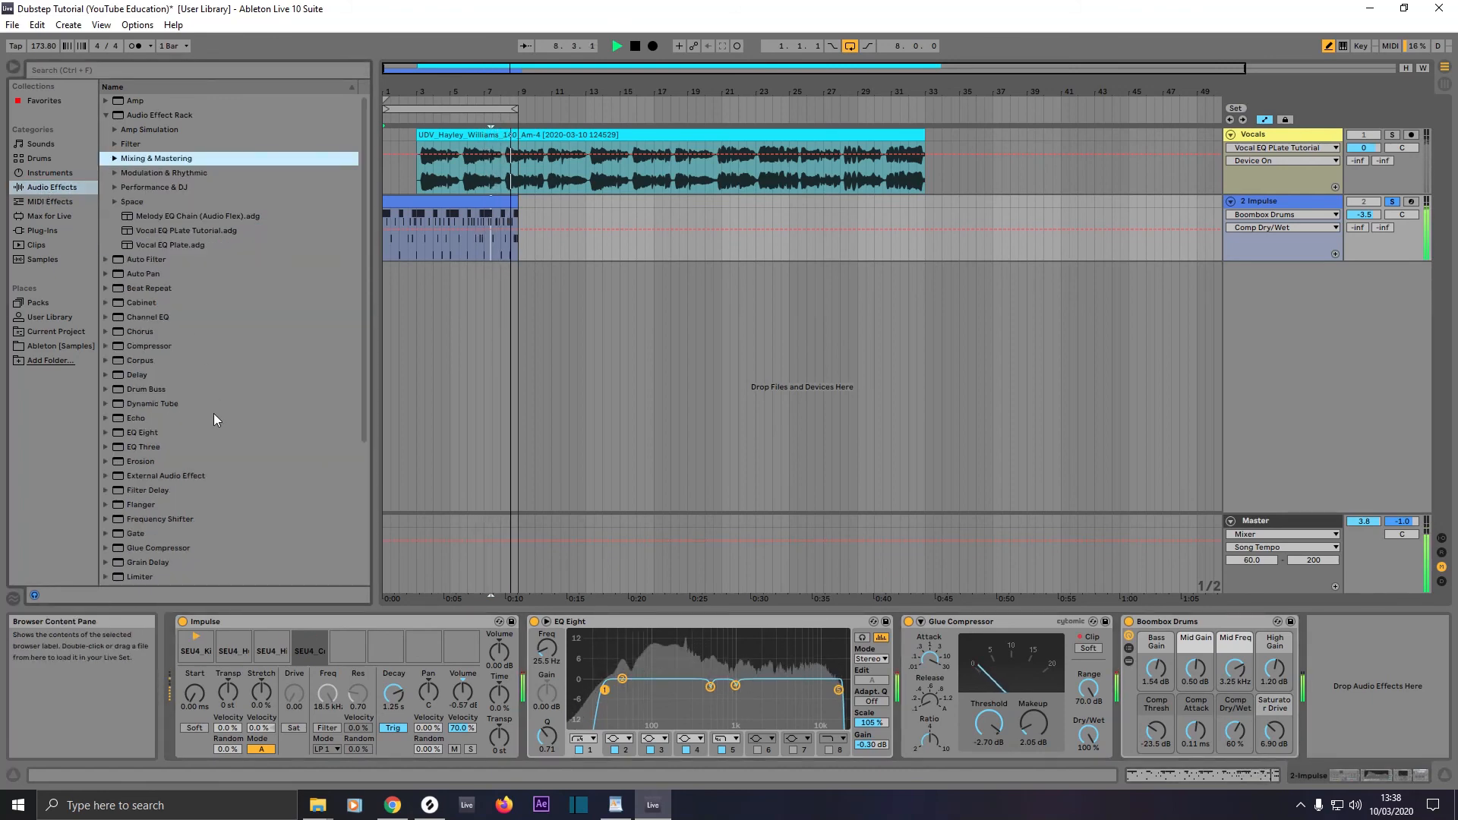
scroll(229, 437, down, 5)
click(137, 549)
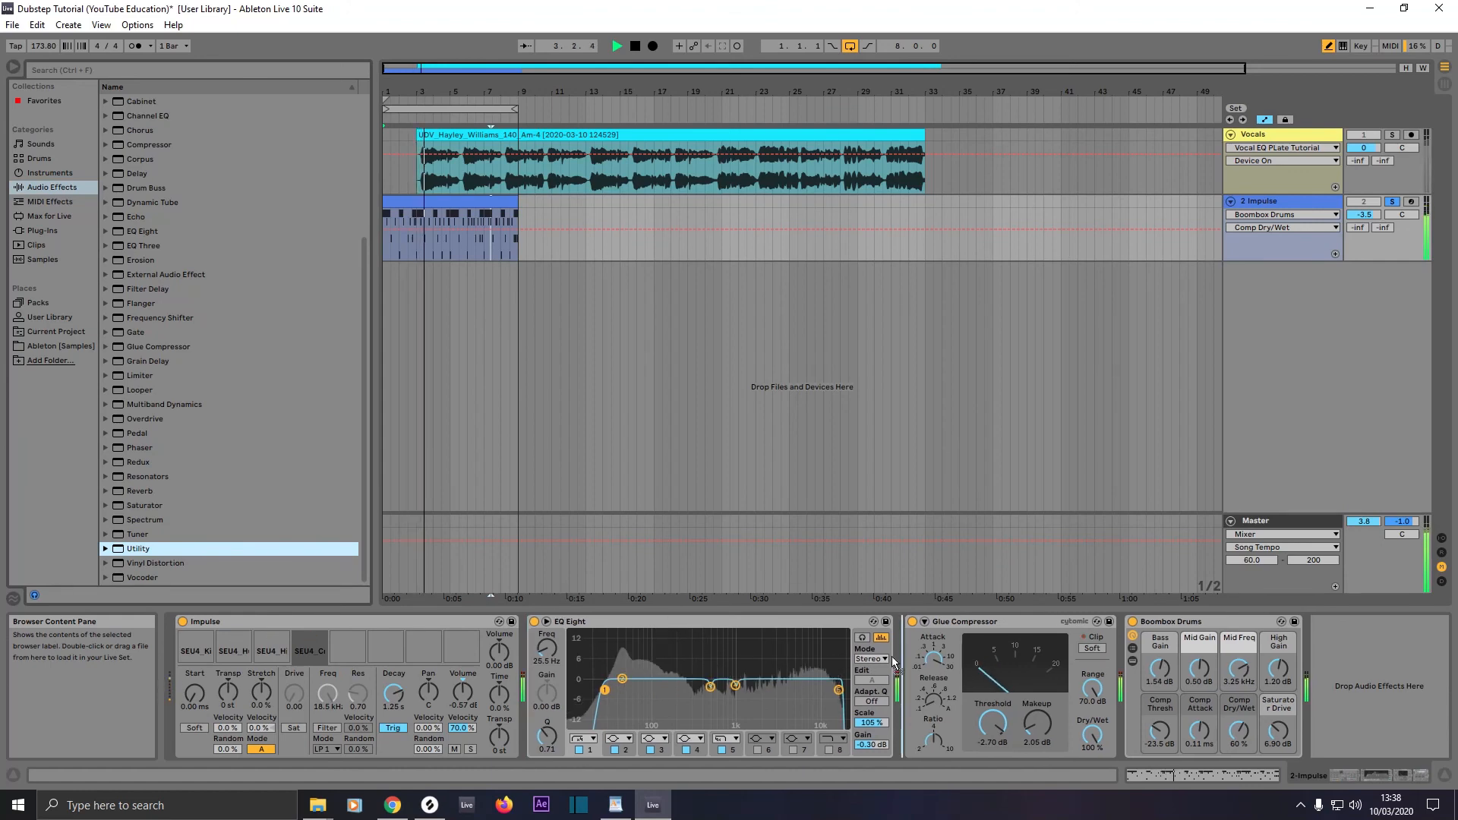
key(Return)
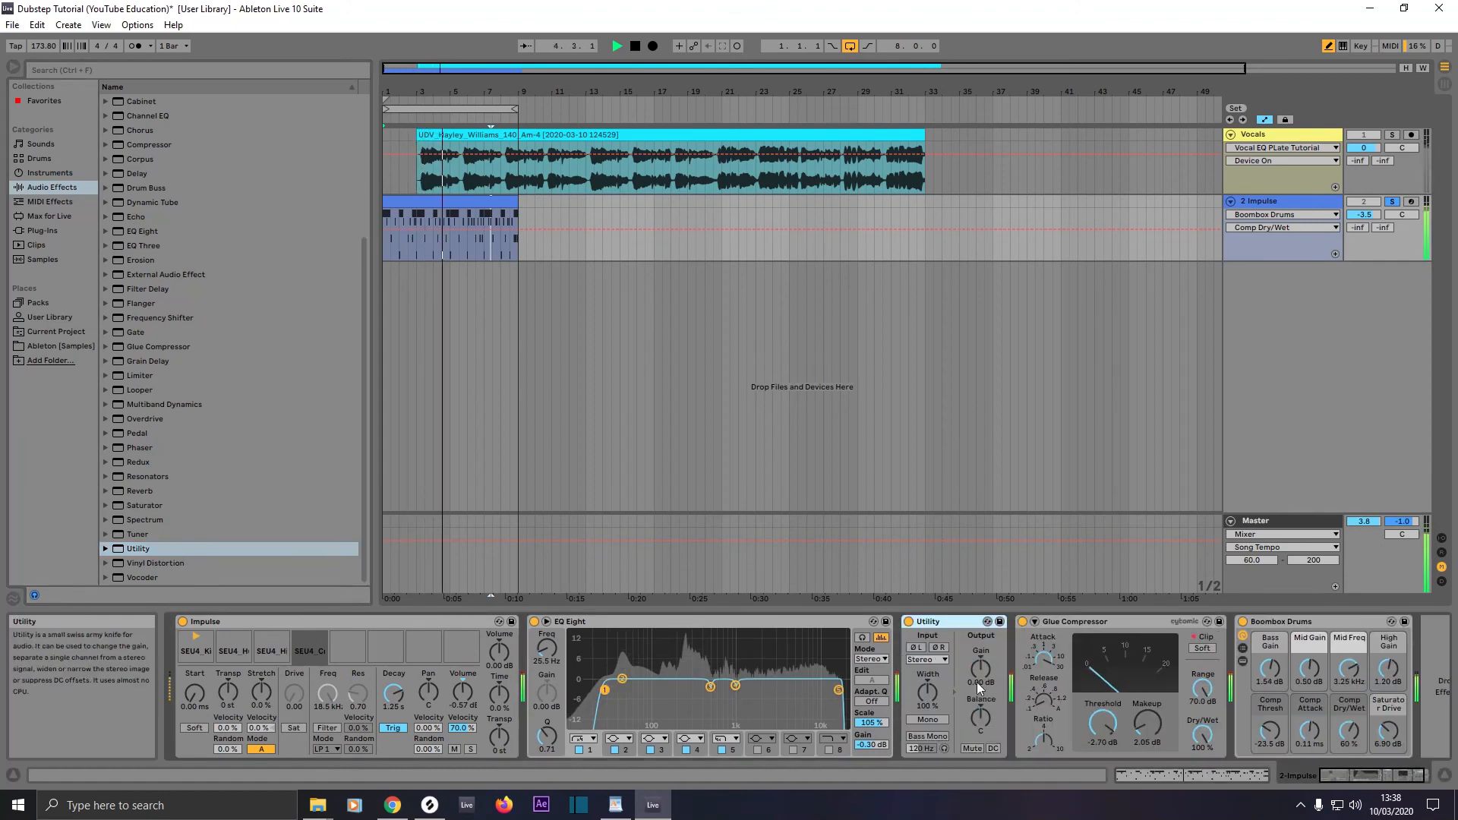
click(937, 719)
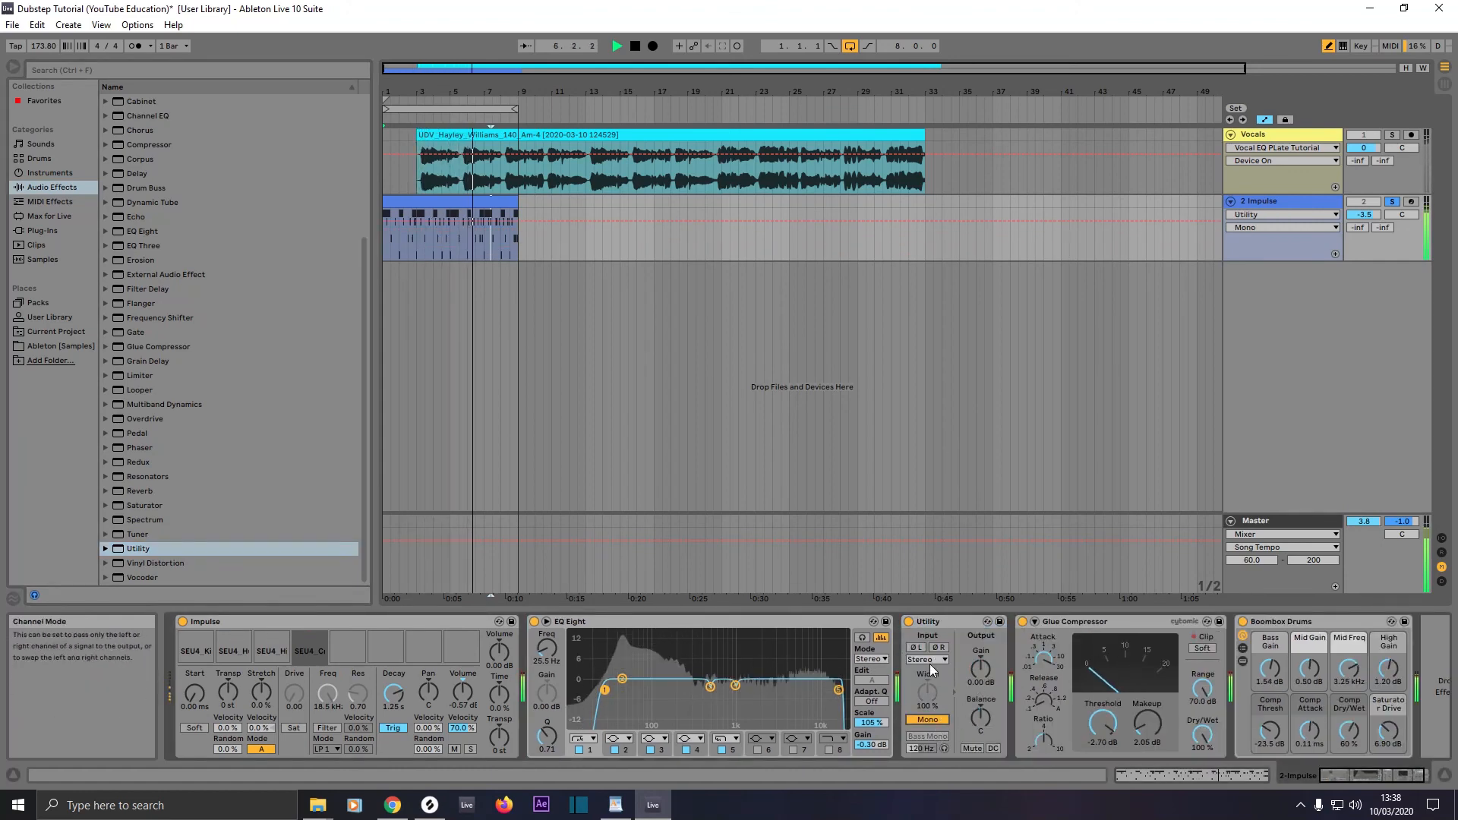